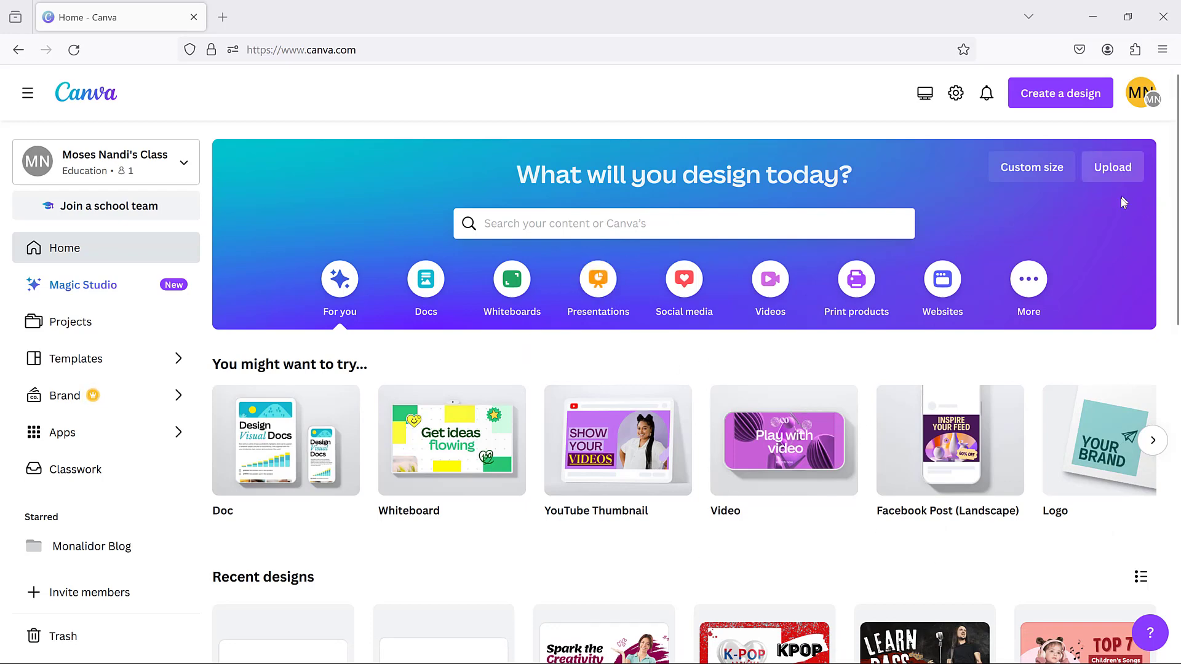
Step: Open the logos folder on the desktop and view the microsoft image enlarged
left_click(1099, 20)
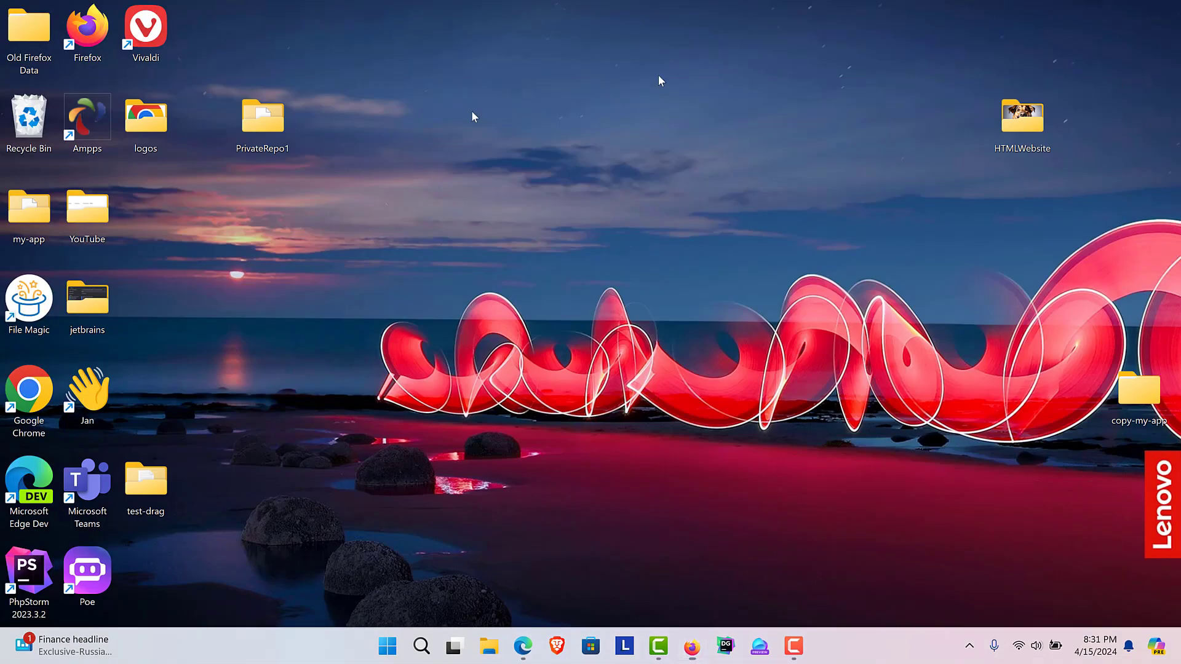
double_click(161, 128)
left_click(522, 236)
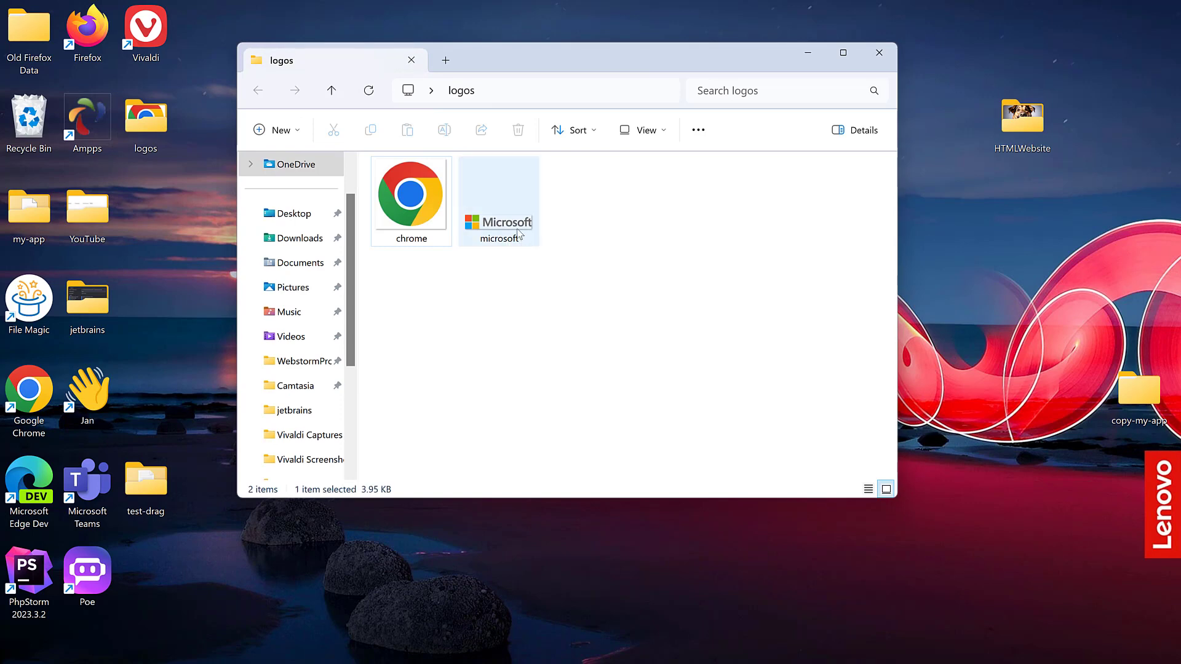
left_click(573, 315)
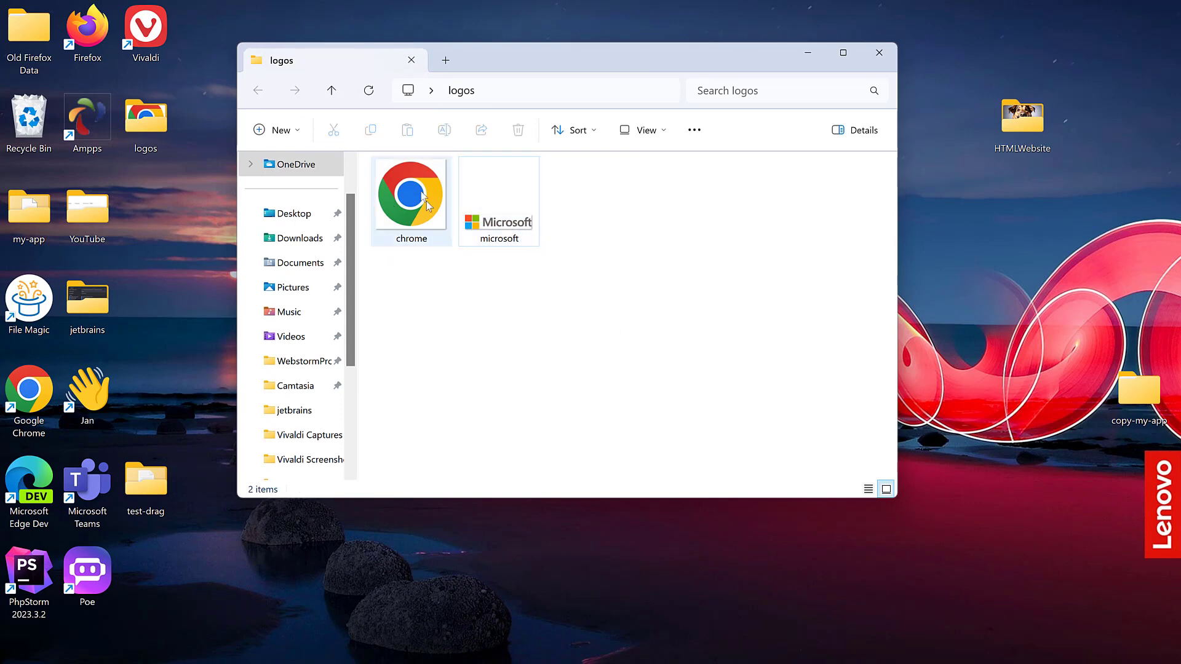
double_click(523, 226)
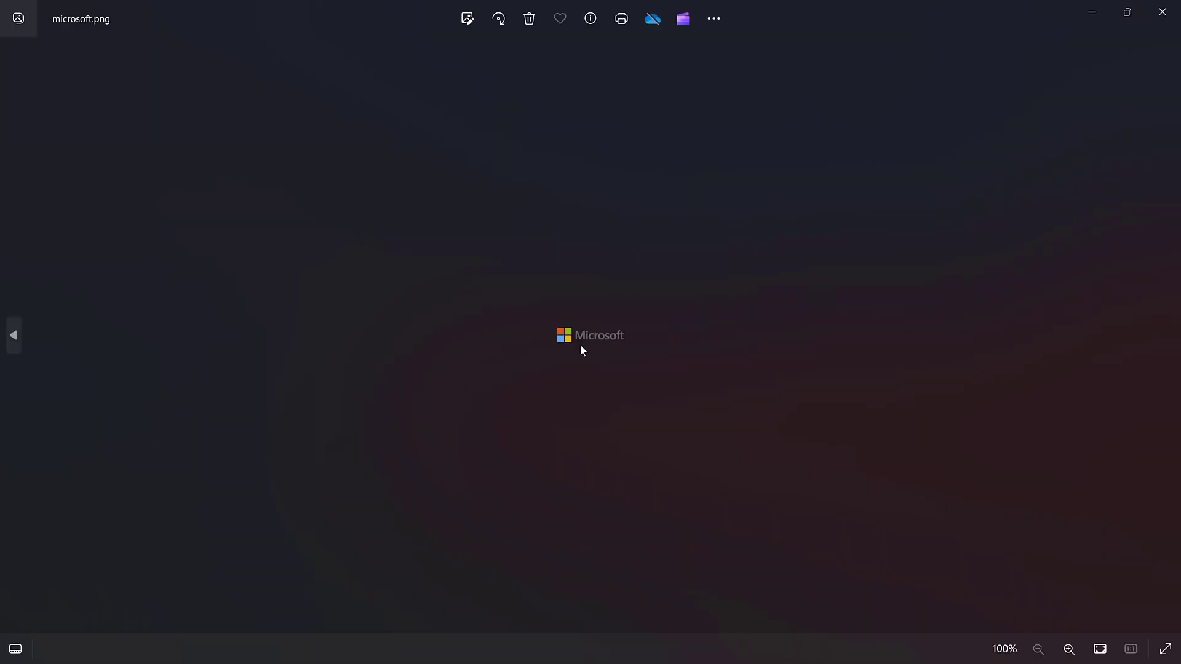
scroll(581, 346, "up", 5)
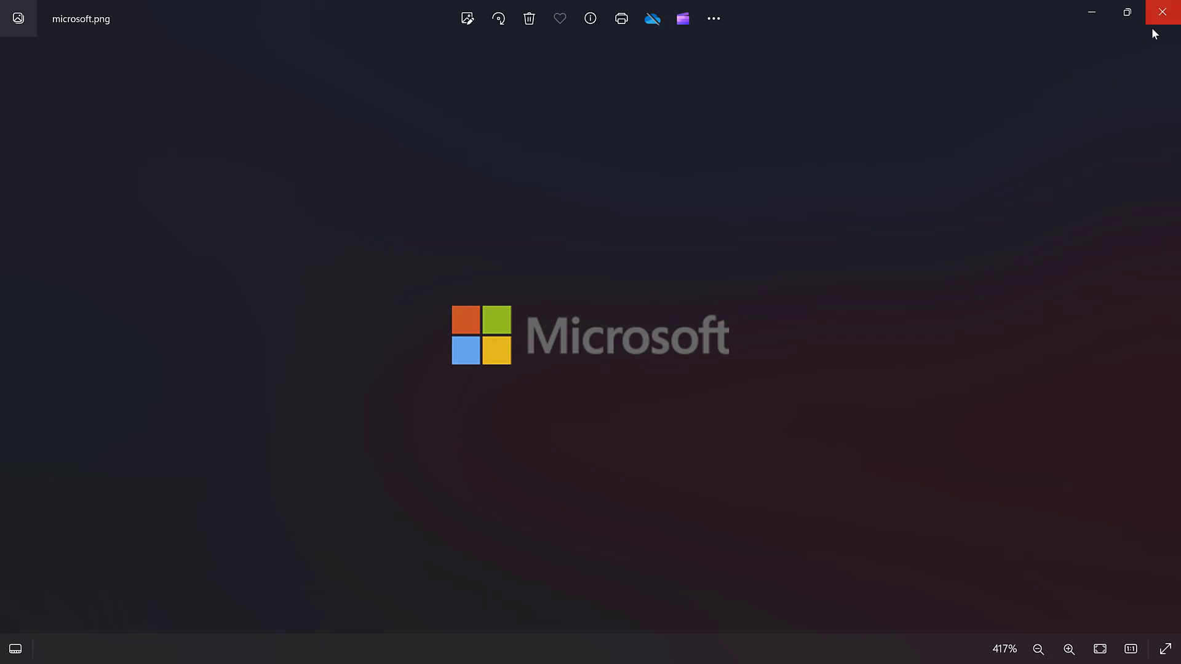
left_click(1164, 14)
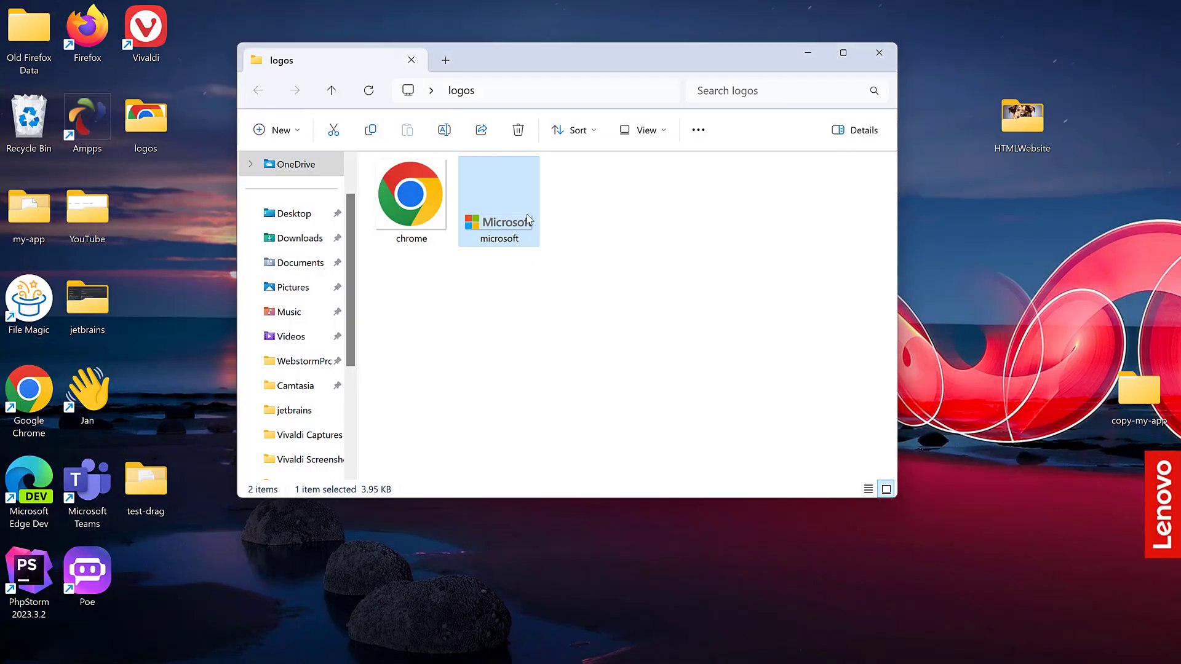
Step: View the chrome image from the logos folder to examine its background
left_click(397, 210)
double_click(397, 209)
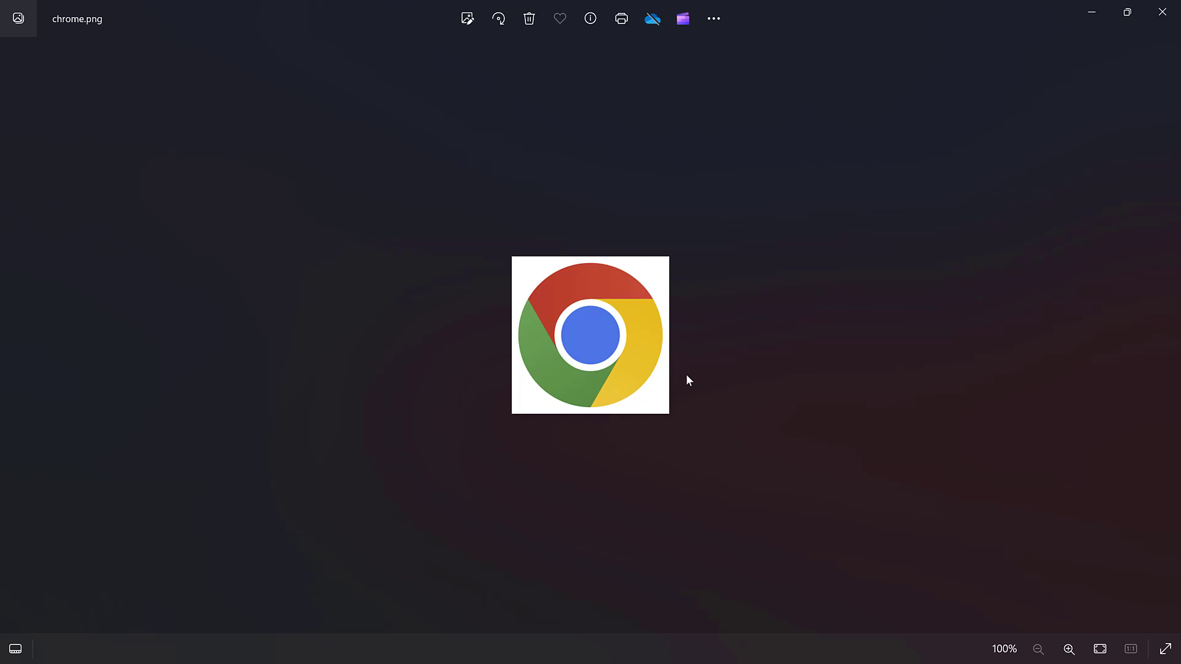
left_click(1162, 14)
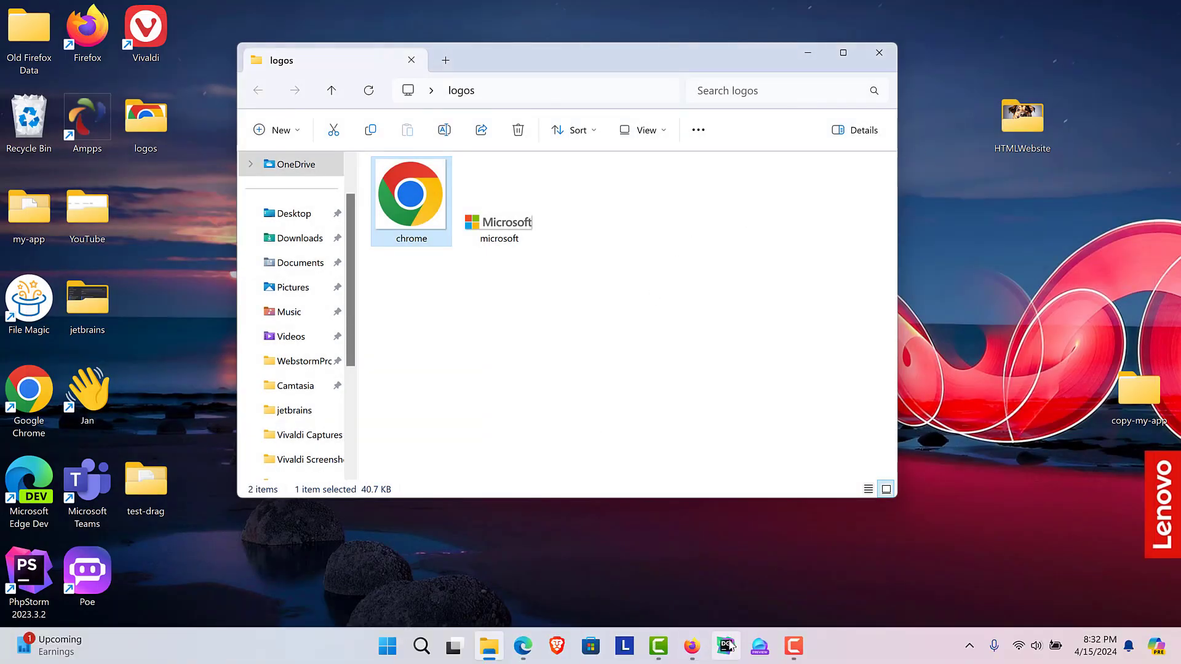
Step: Switch to Firefox and open the remove.bg website in a new tab
left_click(692, 654)
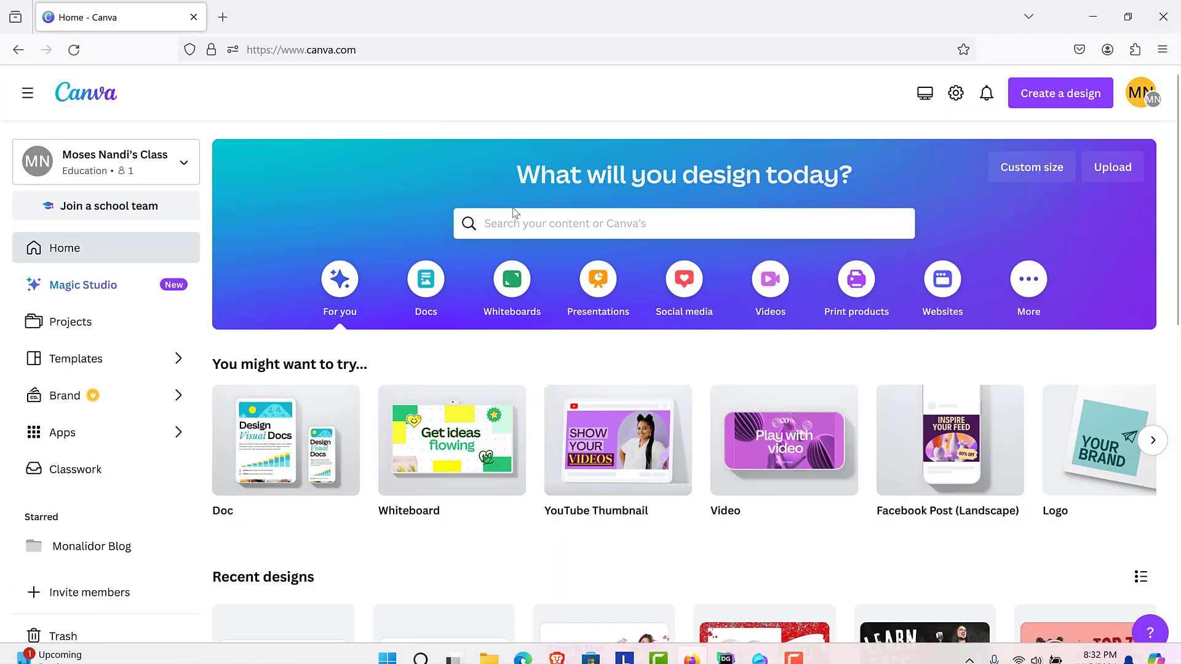
left_click(223, 21)
type("remobe")
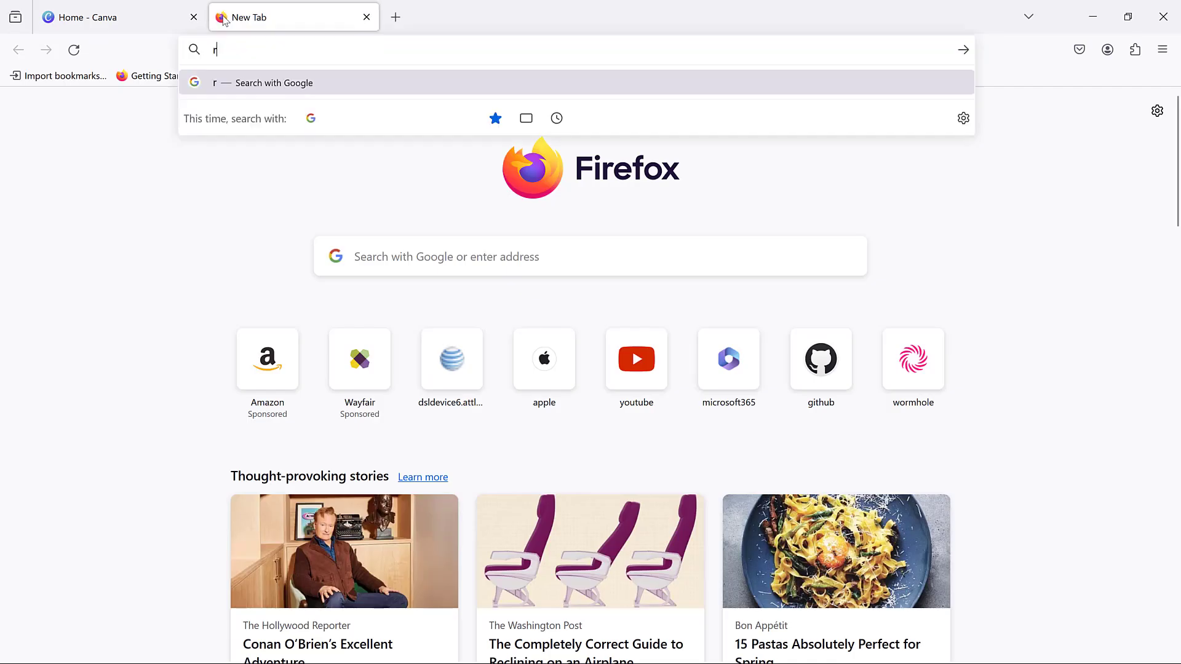
key("BackSpace")
key("BackSpace")
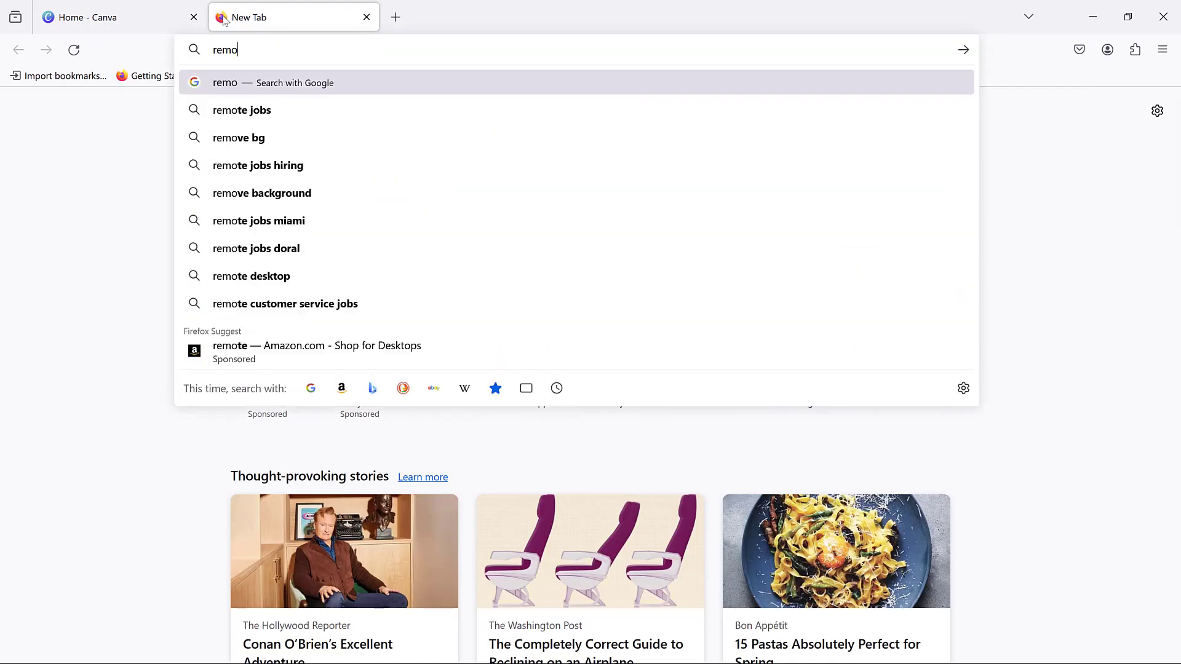
type("ve.bg")
key("Return")
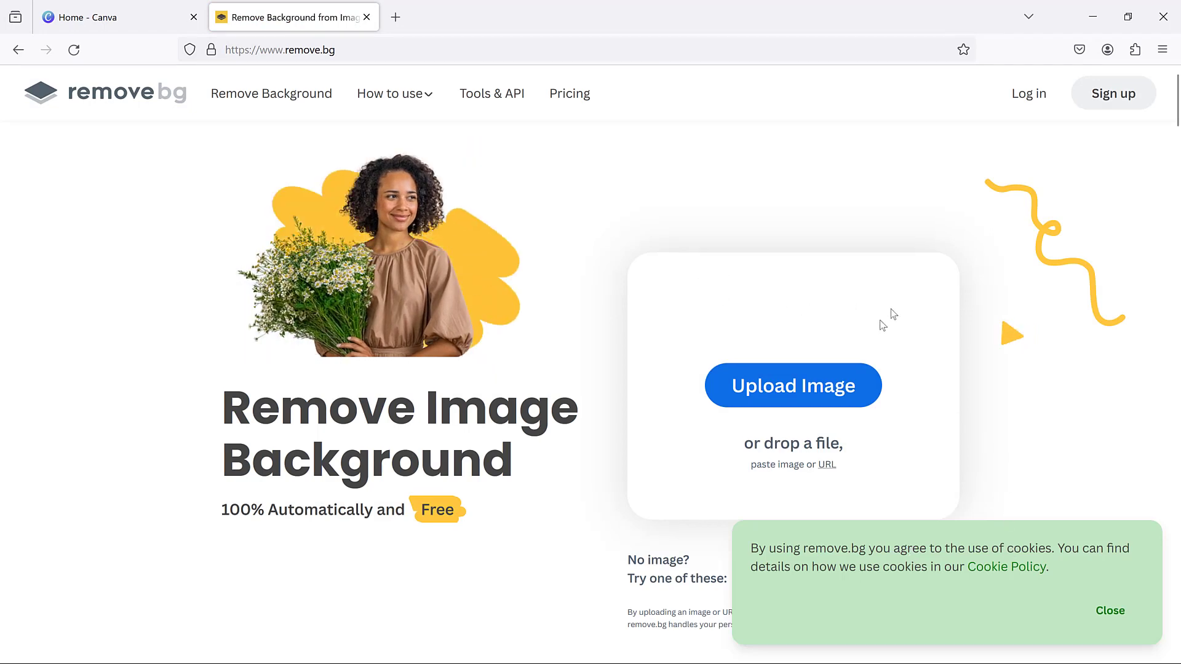
Step: Upload the chrome image from the desktop's logos folder for background removal
left_click(815, 367)
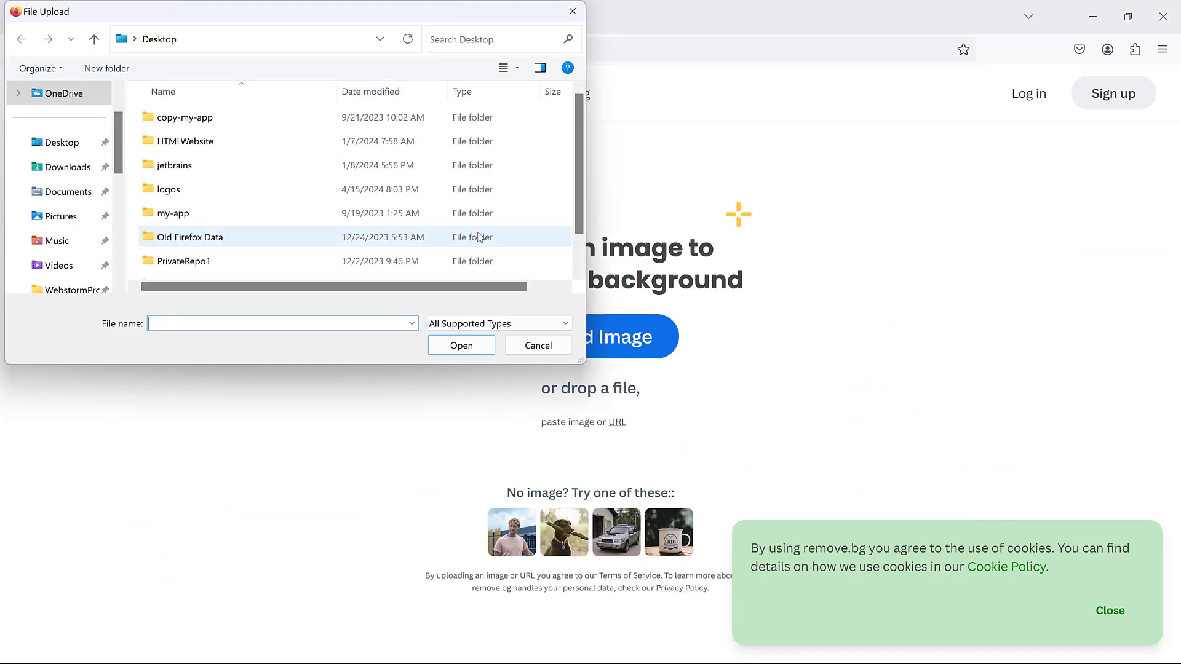
left_click(72, 143)
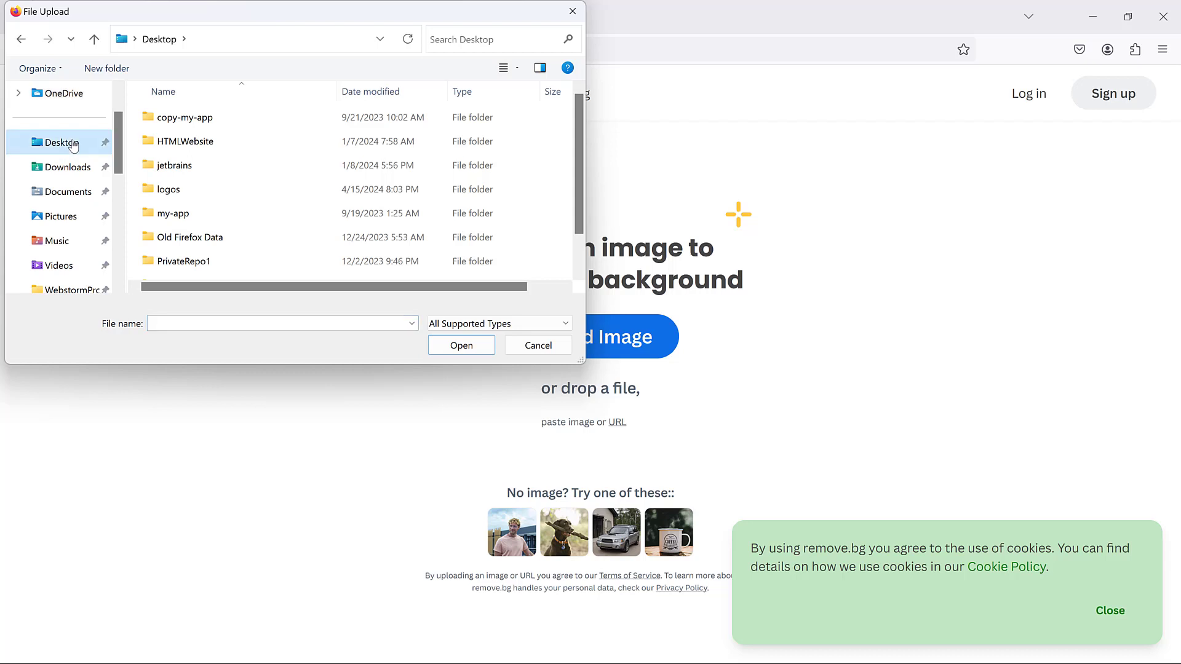
double_click(190, 188)
left_click(194, 182)
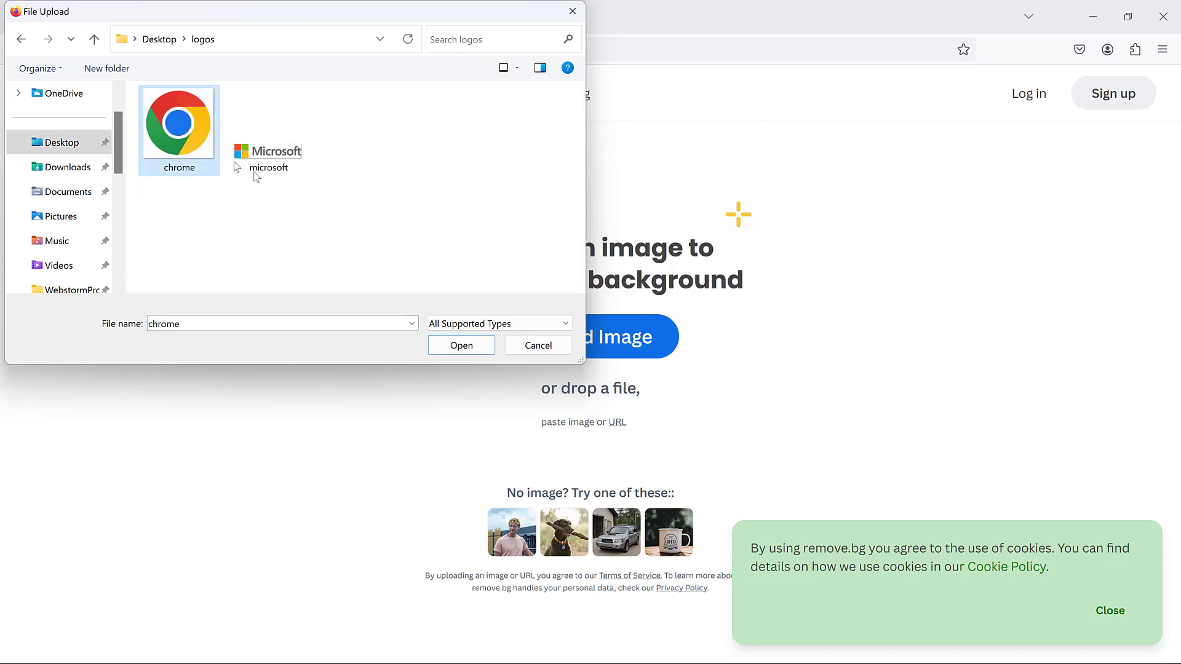
left_click(486, 346)
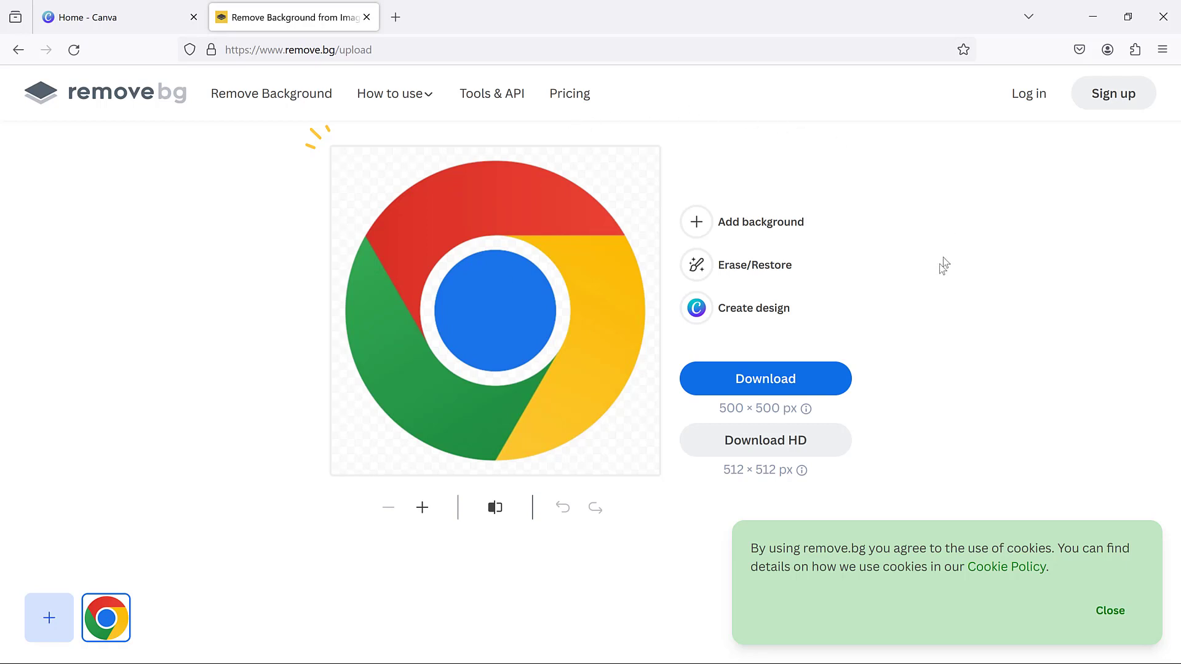
Step: Download the background-free Chrome image at 500 × 500 px and rename the downloaded file as chrome-logo
left_click(765, 385)
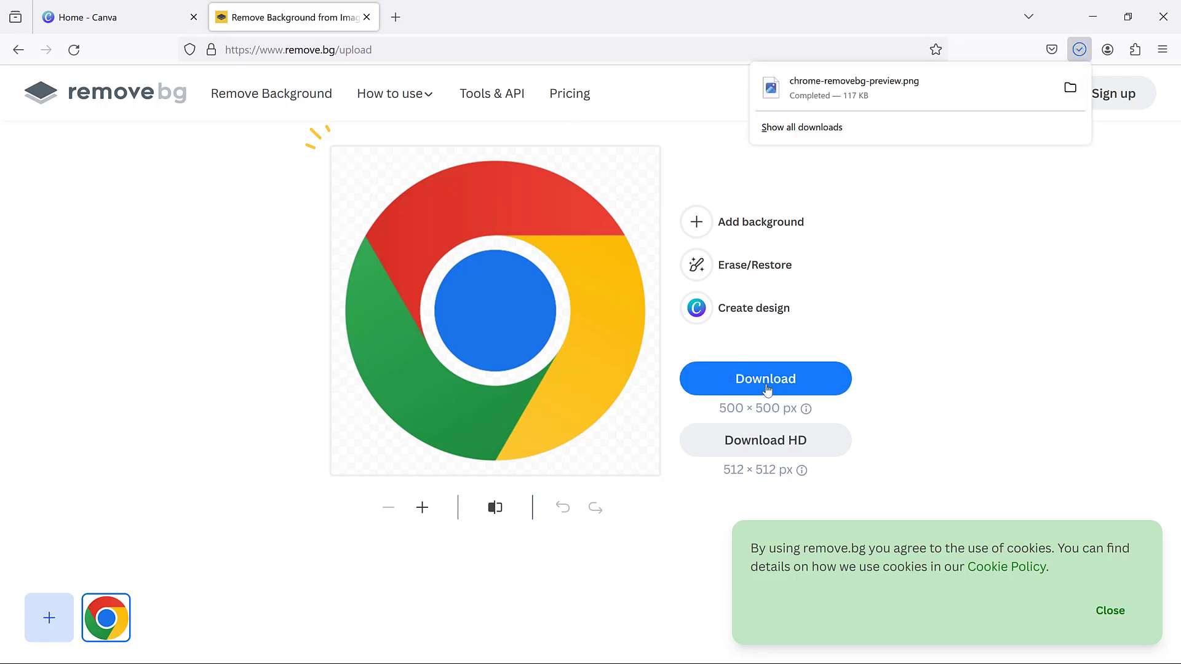
left_click(1070, 87)
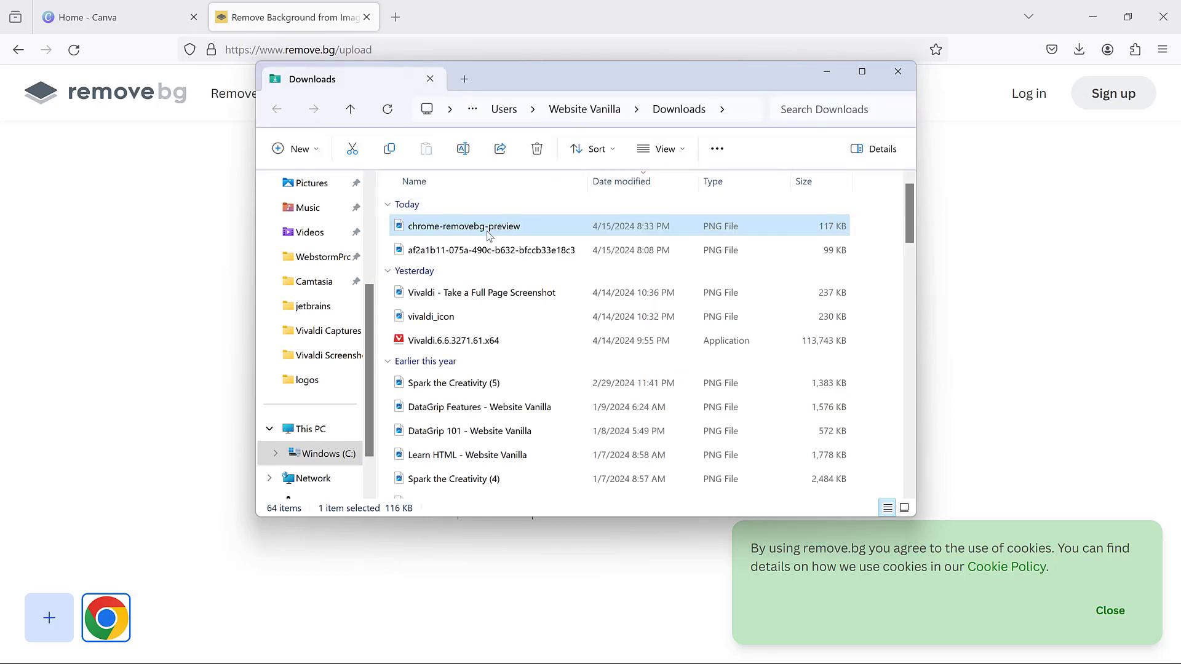
right_click(490, 234)
left_click(573, 210)
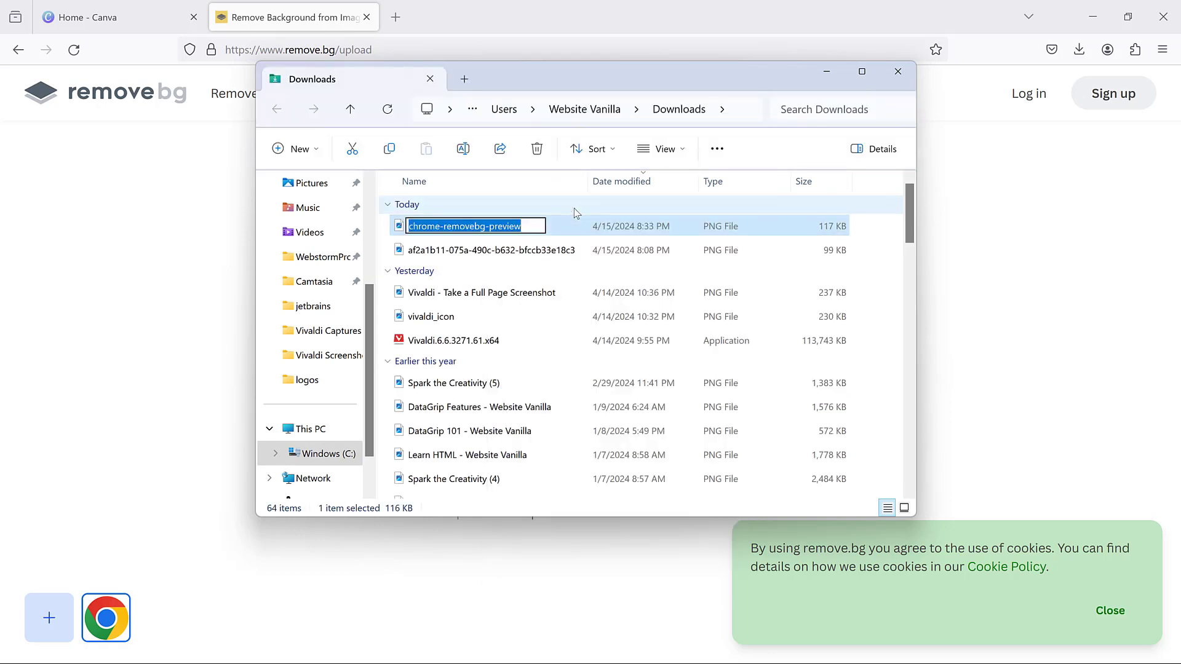
type("chrome")
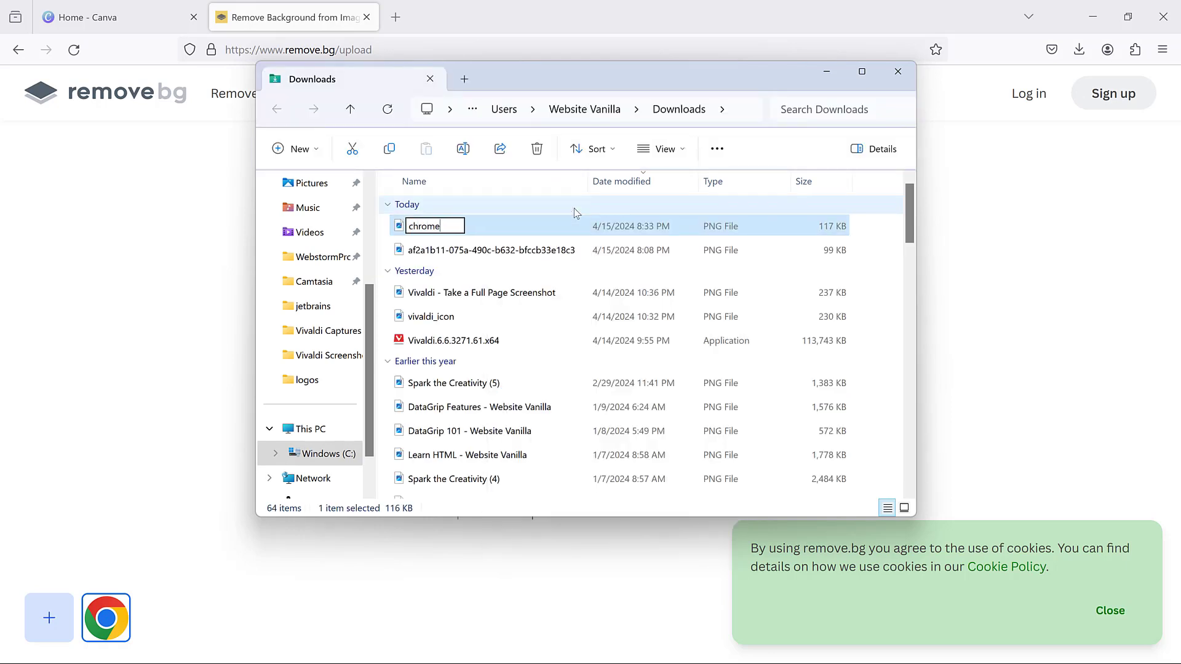
type("-logo")
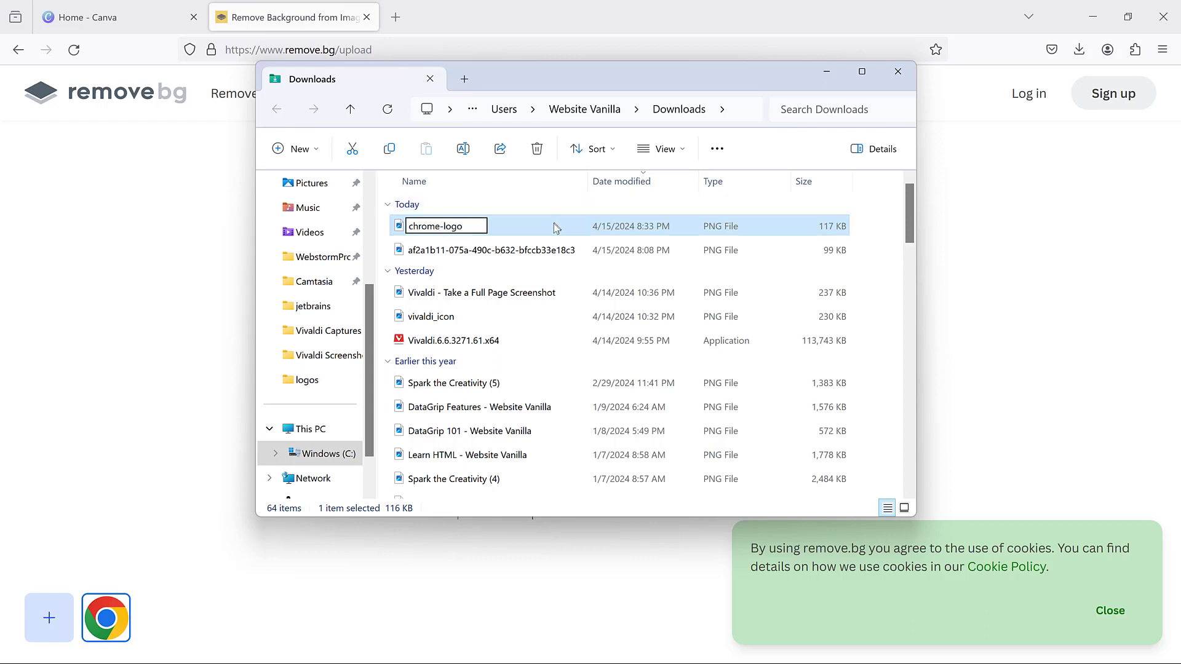
key("Return")
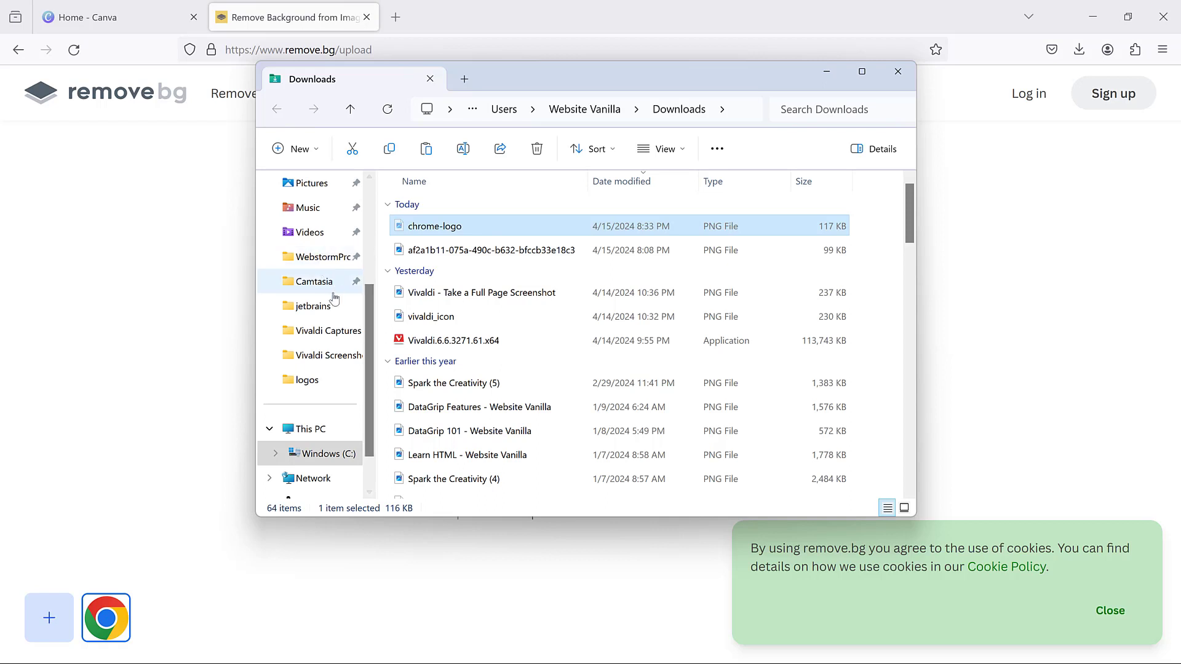
Step: Move the chrome-logo file from Downloads into the logos folder
scroll(326, 345, "up", 2)
left_click(307, 429)
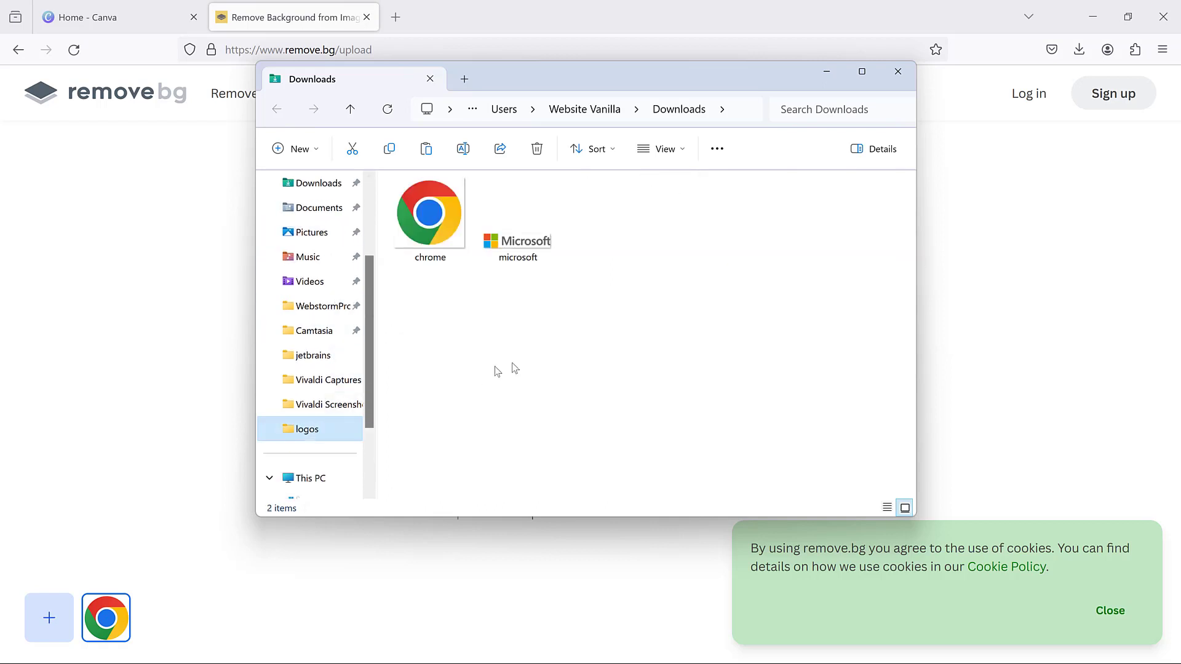
key("ctrl+v")
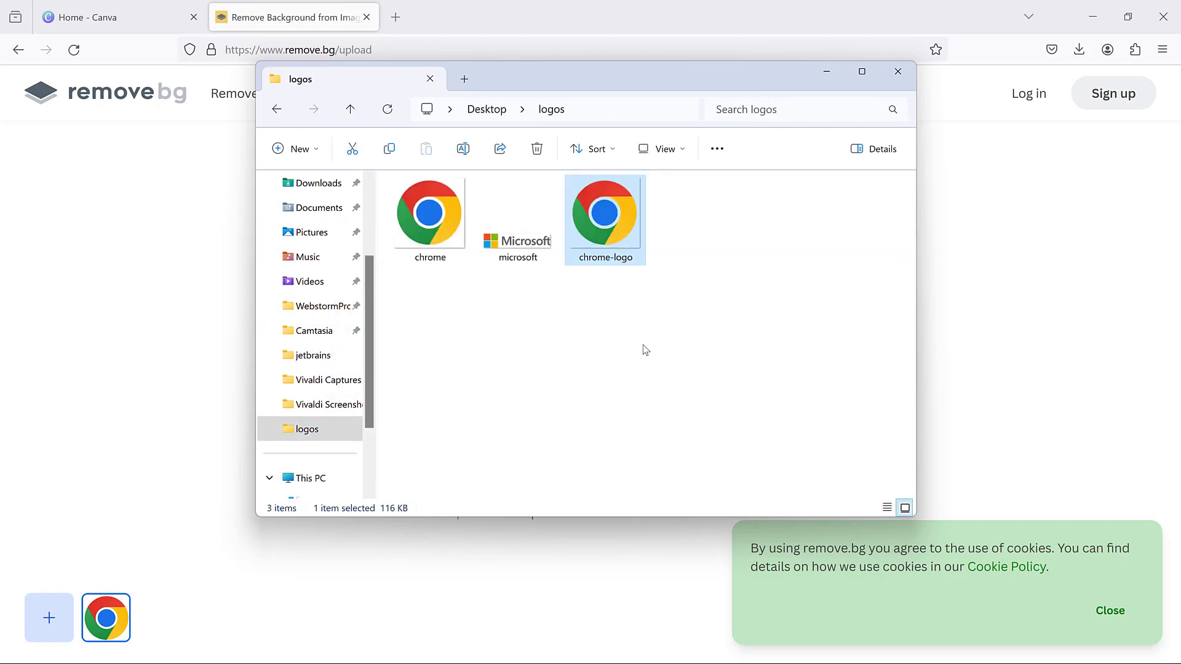
Step: View the chrome-logo image to check its background, and return to the browser
left_click(644, 344)
double_click(631, 271)
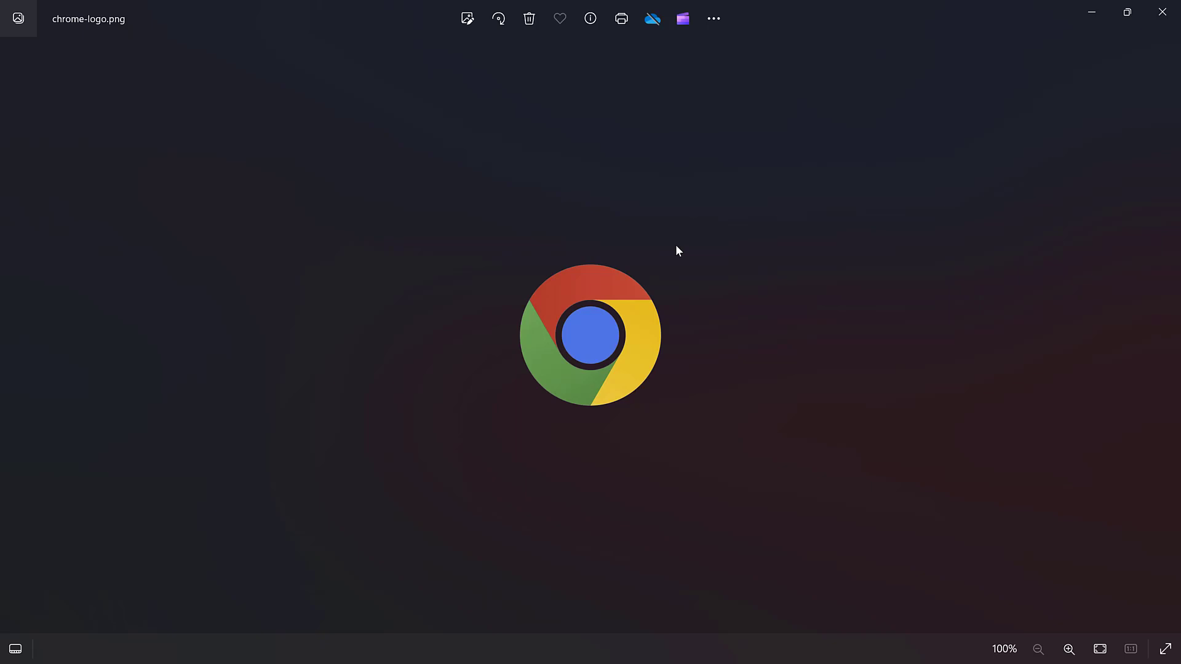
left_click(1092, 14)
left_click(1051, 258)
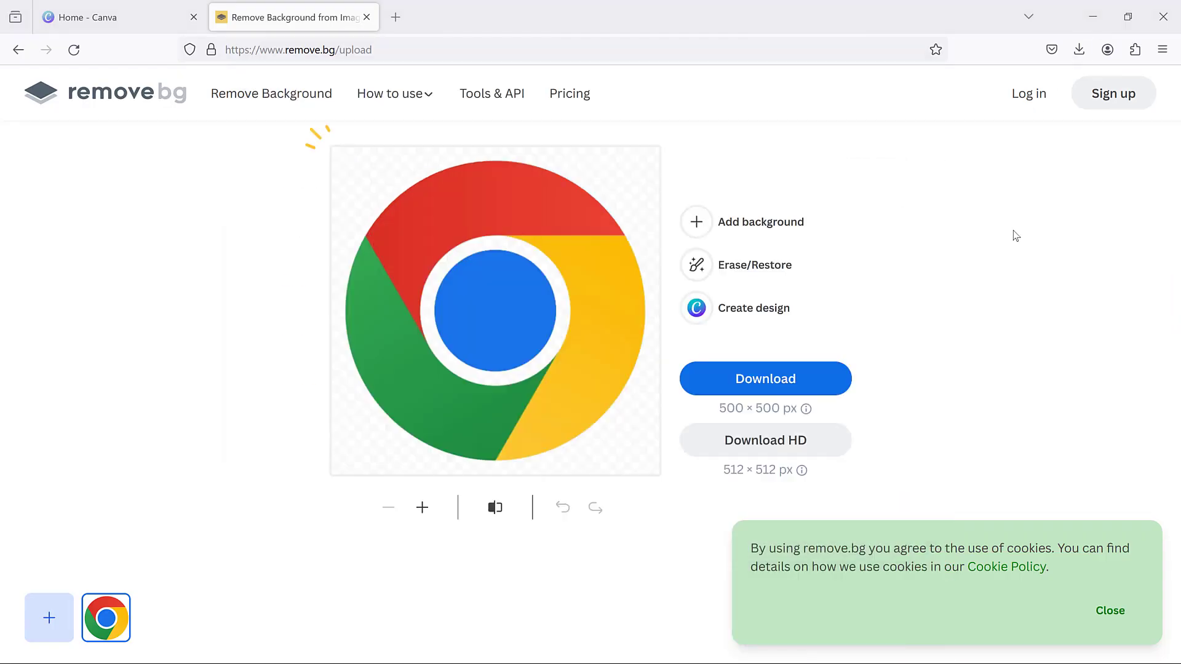
Step: Switch to Canva, upload the microsoft image from the logos folder and open it for photo editing
left_click(117, 17)
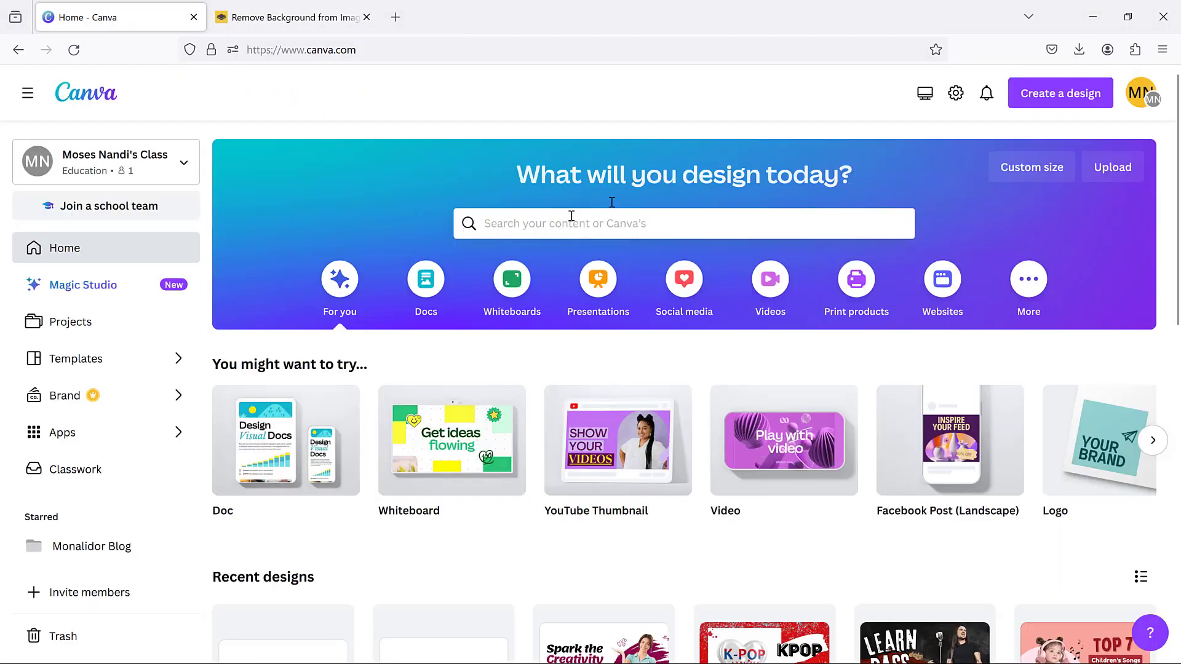
left_click(1109, 175)
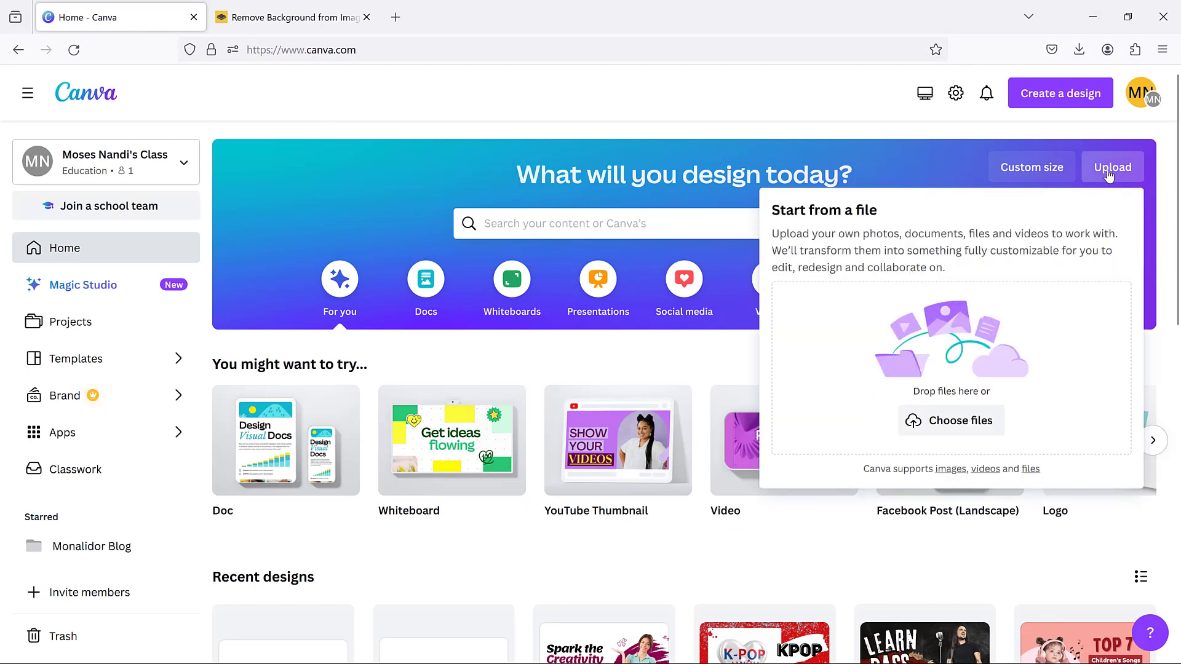
left_click(951, 420)
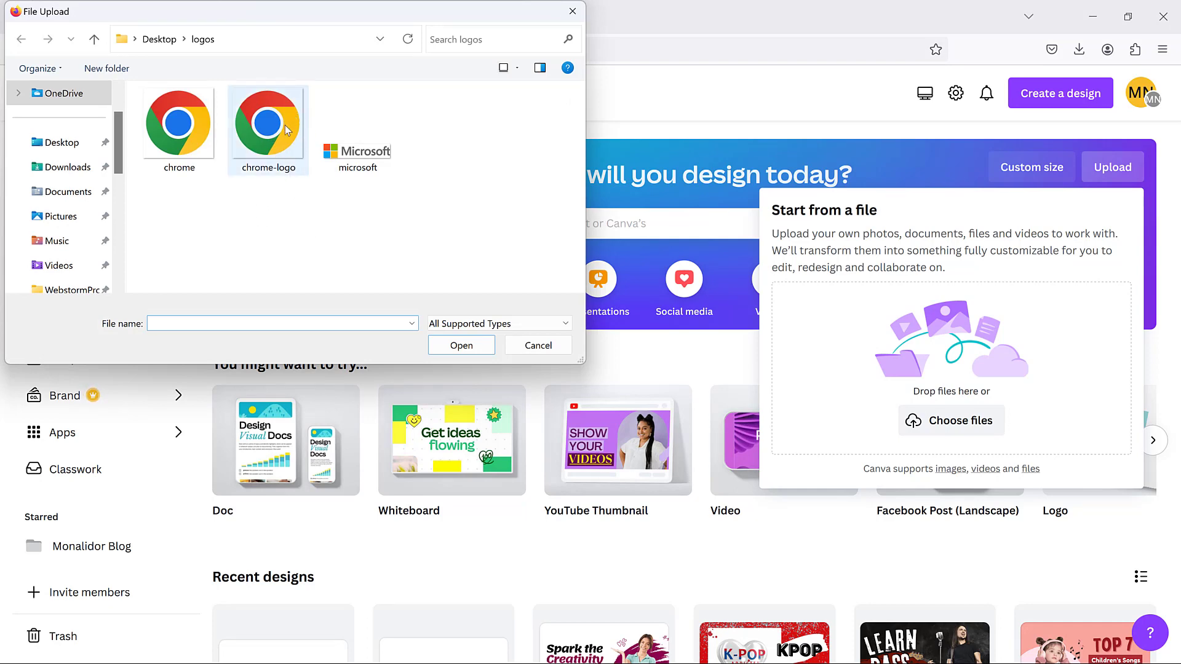
left_click(382, 165)
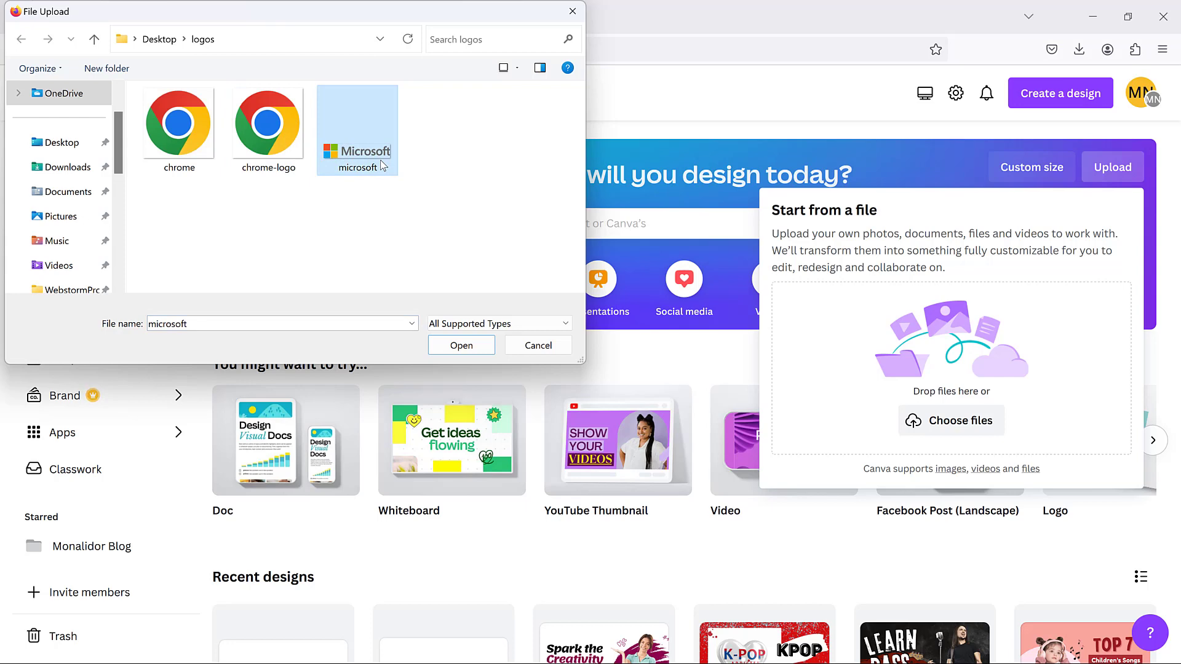
left_click(462, 346)
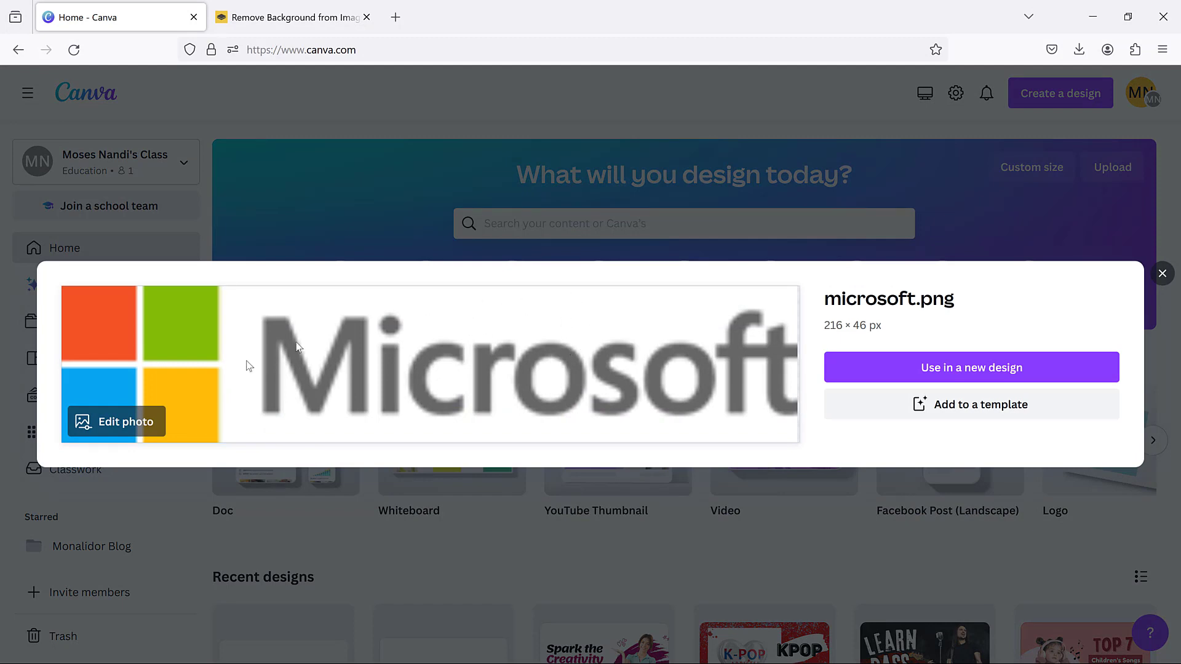
left_click(131, 427)
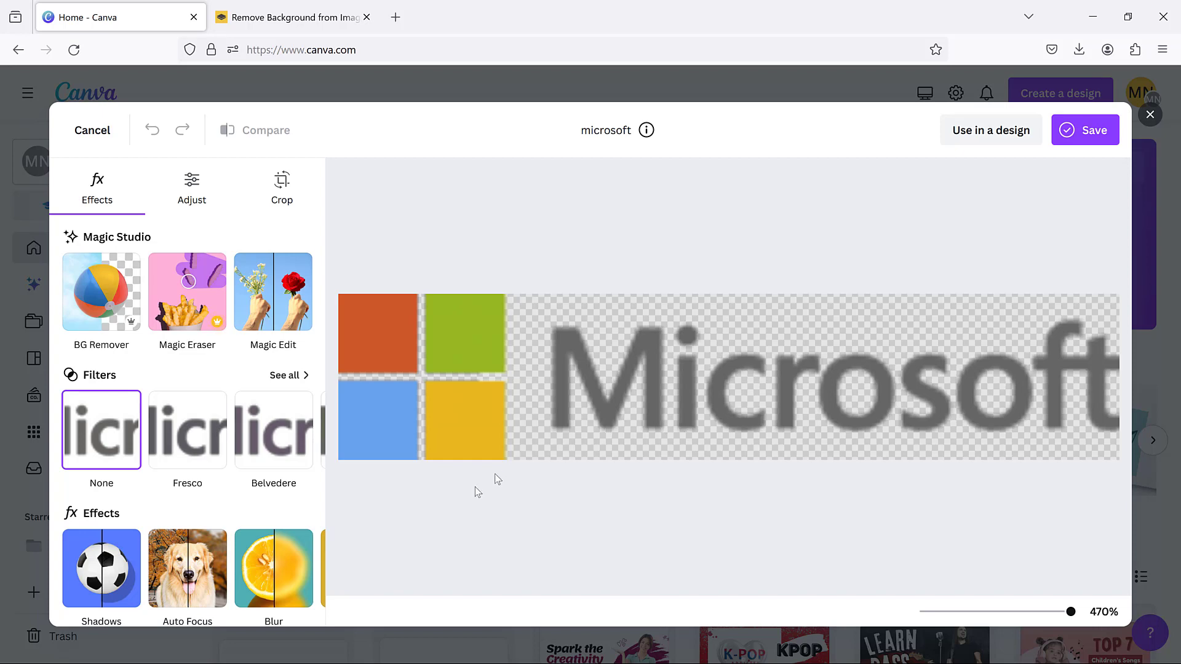
Step: Examine the full range of photo filters available for the Microsoft logo
left_click(300, 376)
scroll(236, 455, "down", 4)
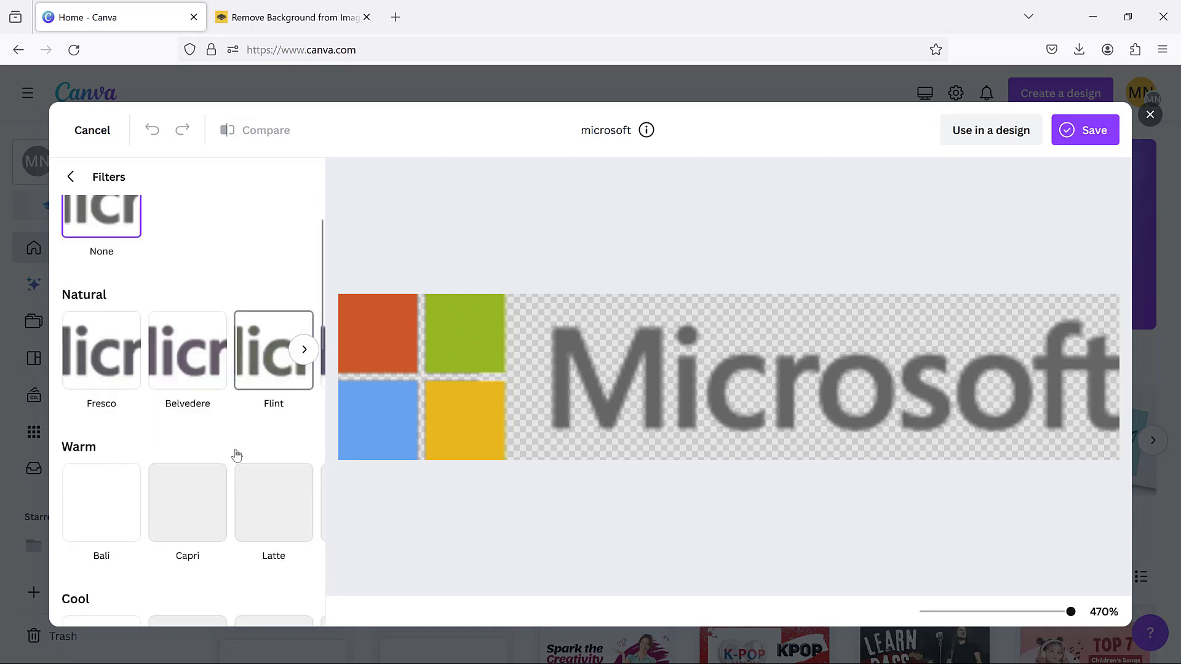
scroll(235, 455, "down", 8)
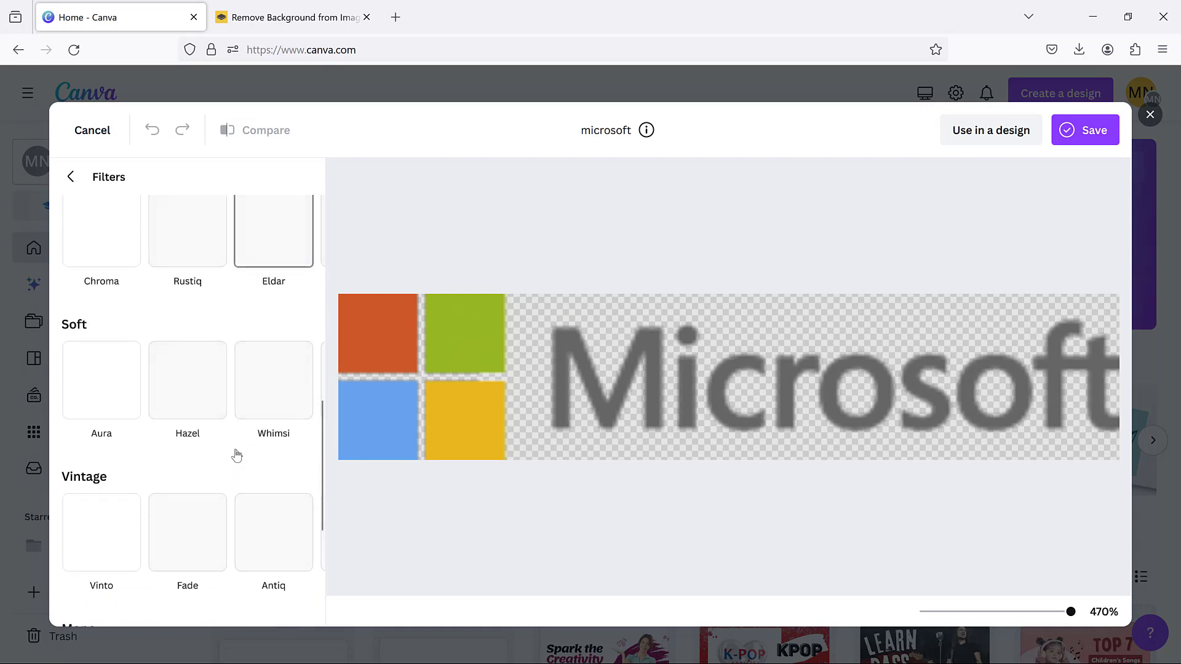
scroll(235, 455, "down", 2)
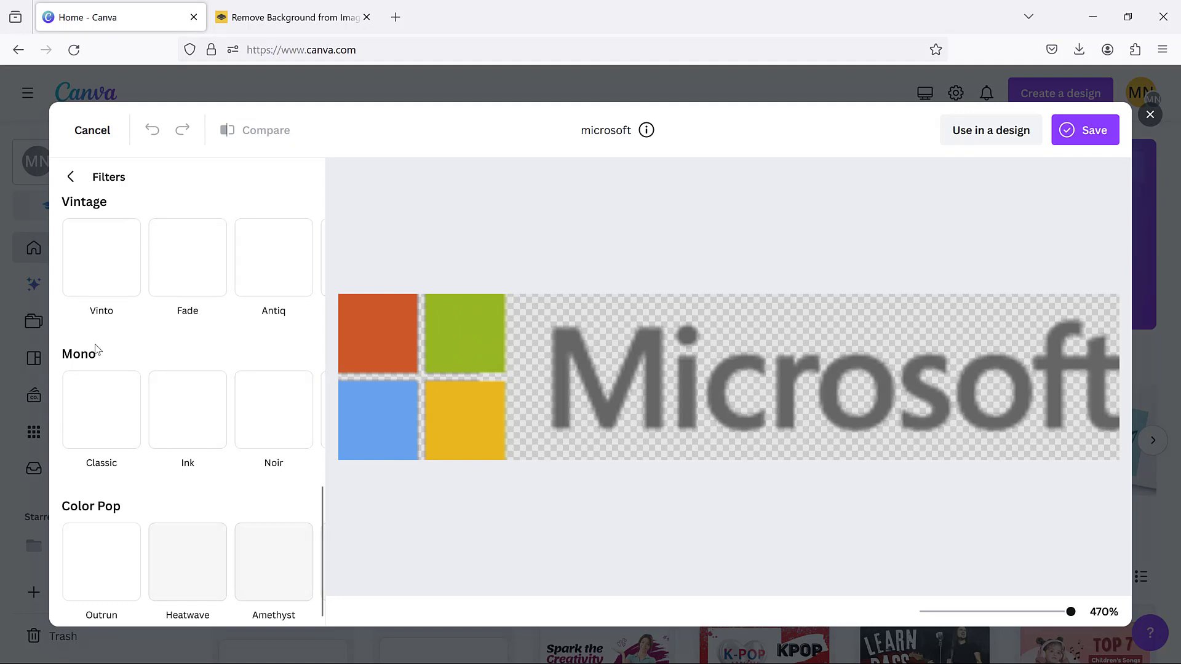
Step: Apply the Classic filter from the Mono group to the Microsoft logo and download the edited image
left_click(102, 421)
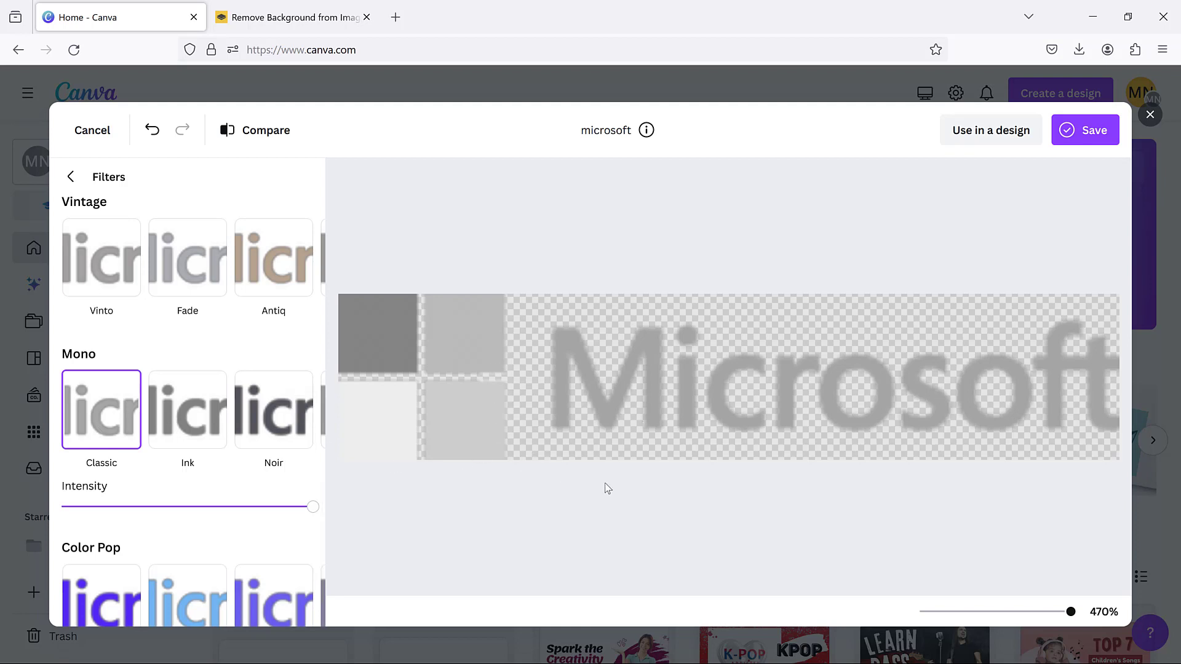
left_click(1090, 137)
left_click(975, 217)
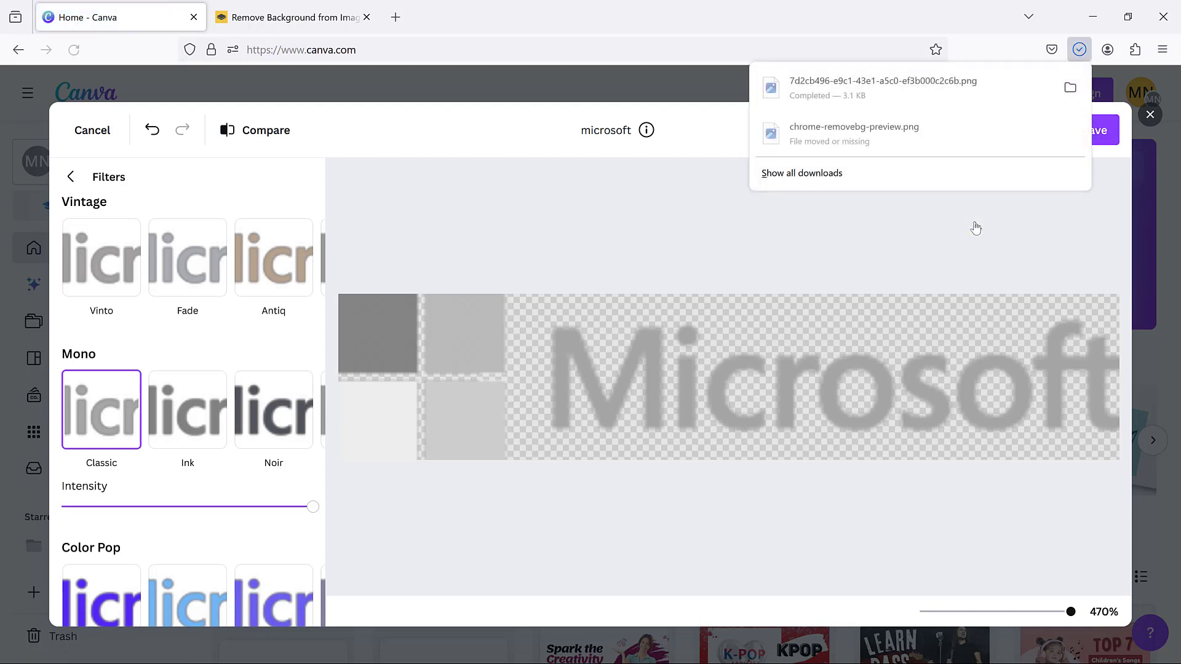
Step: View the newly downloaded Microsoft logo from its folder, and close the open image viewers
left_click(1070, 88)
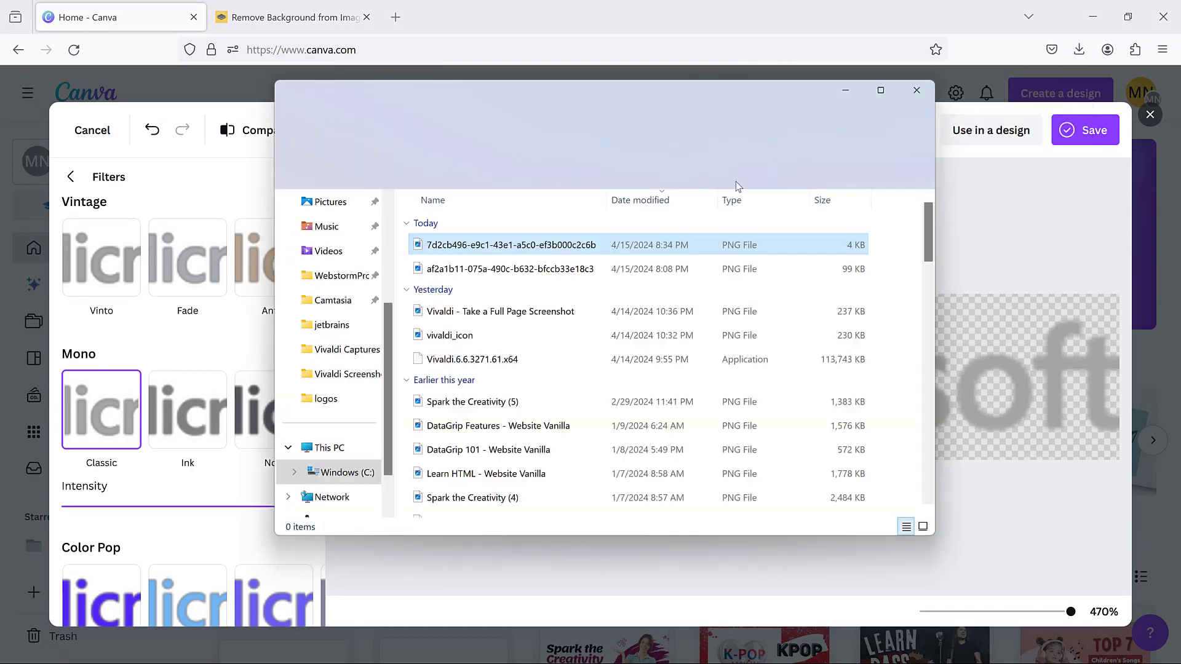
double_click(559, 246)
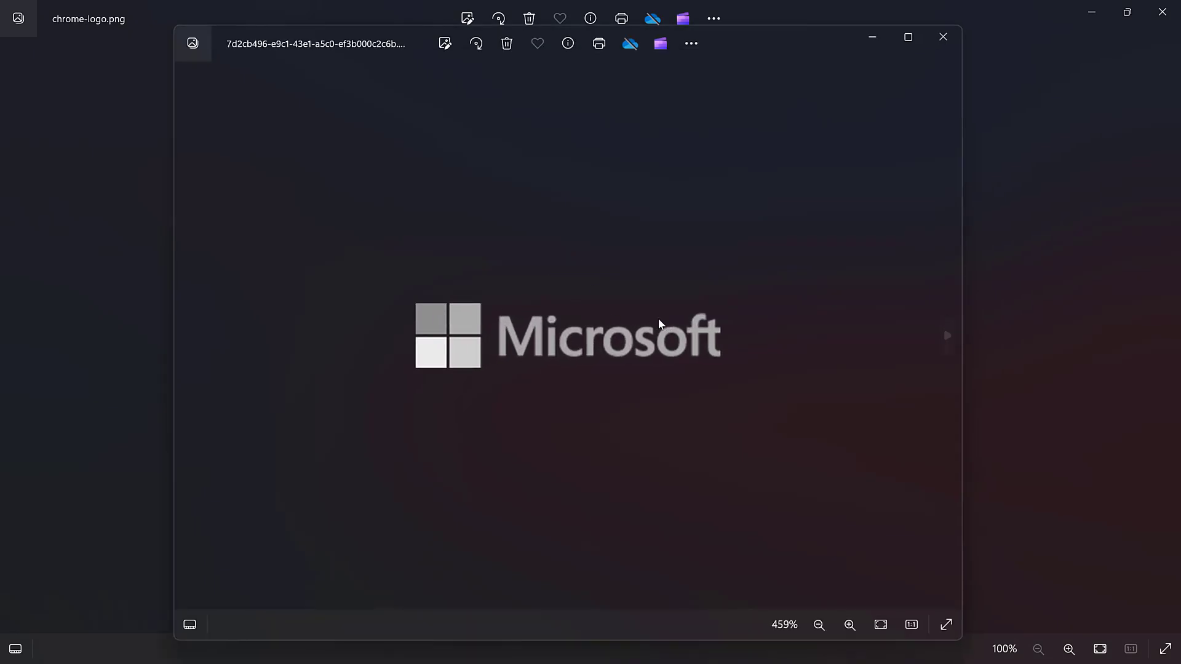
left_click(944, 38)
left_click(1164, 13)
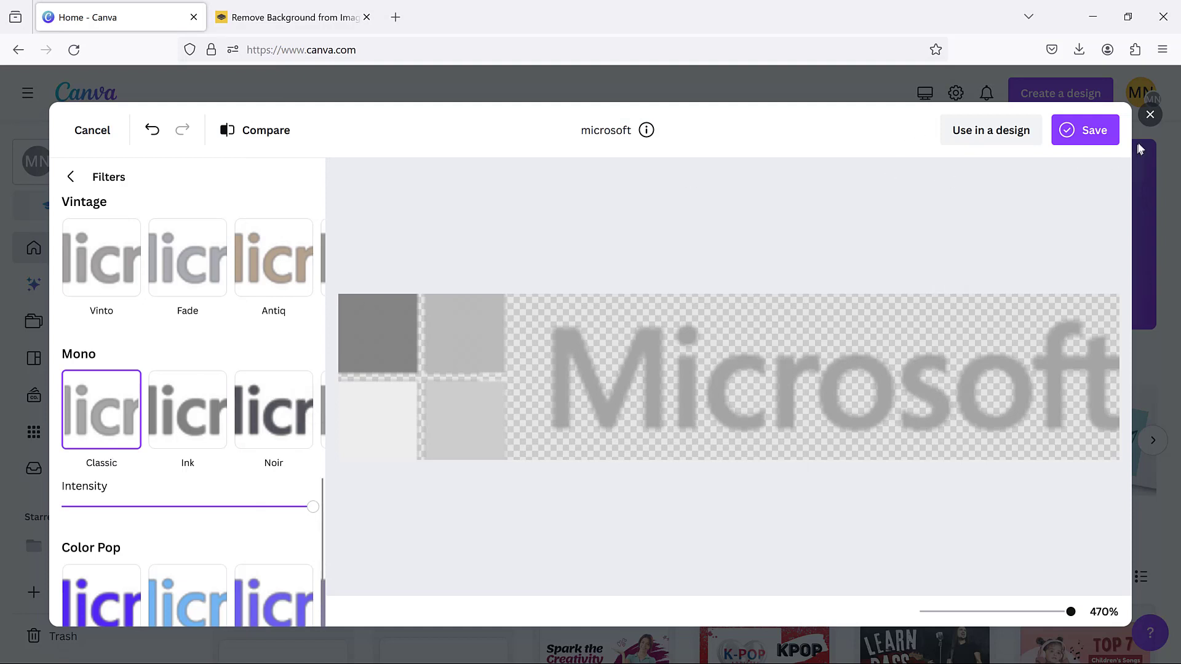
Step: Discard the unsaved photo edits and upload the microsoft image from the logos folder again
left_click(1149, 116)
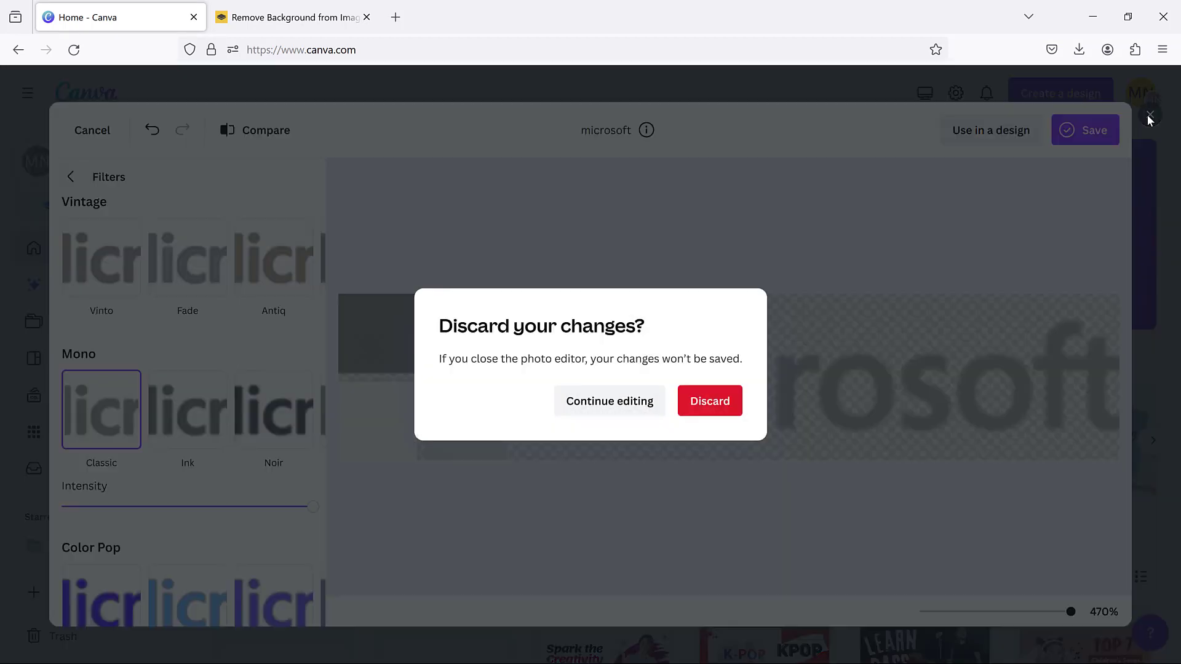
left_click(709, 401)
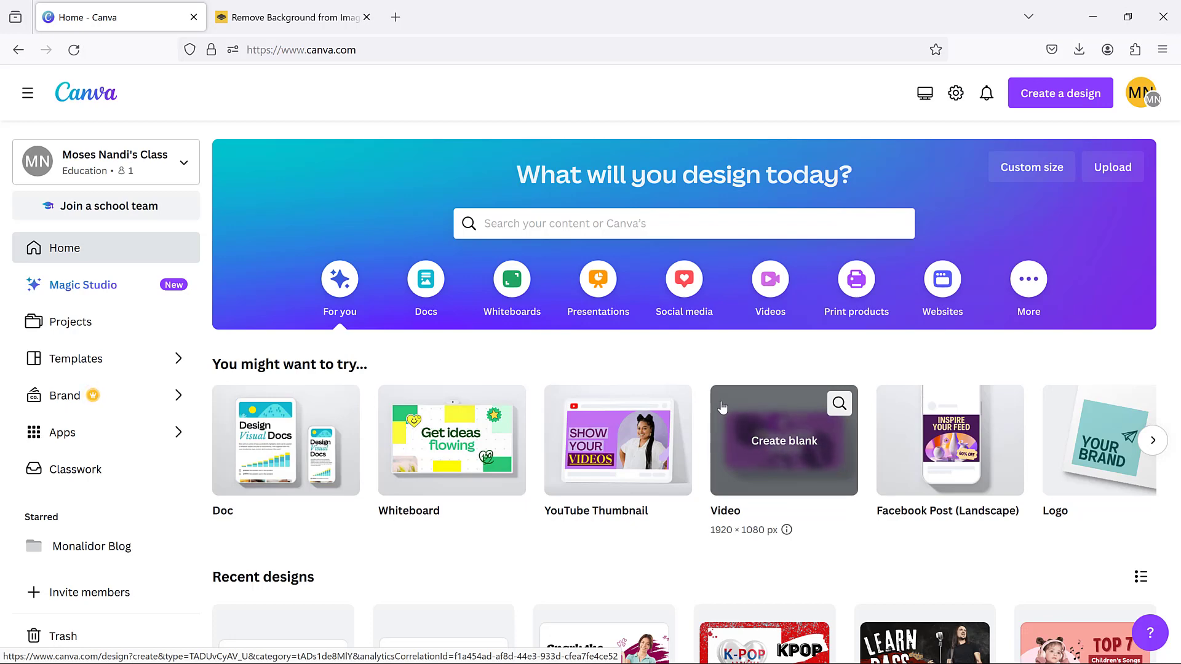
left_click(1115, 169)
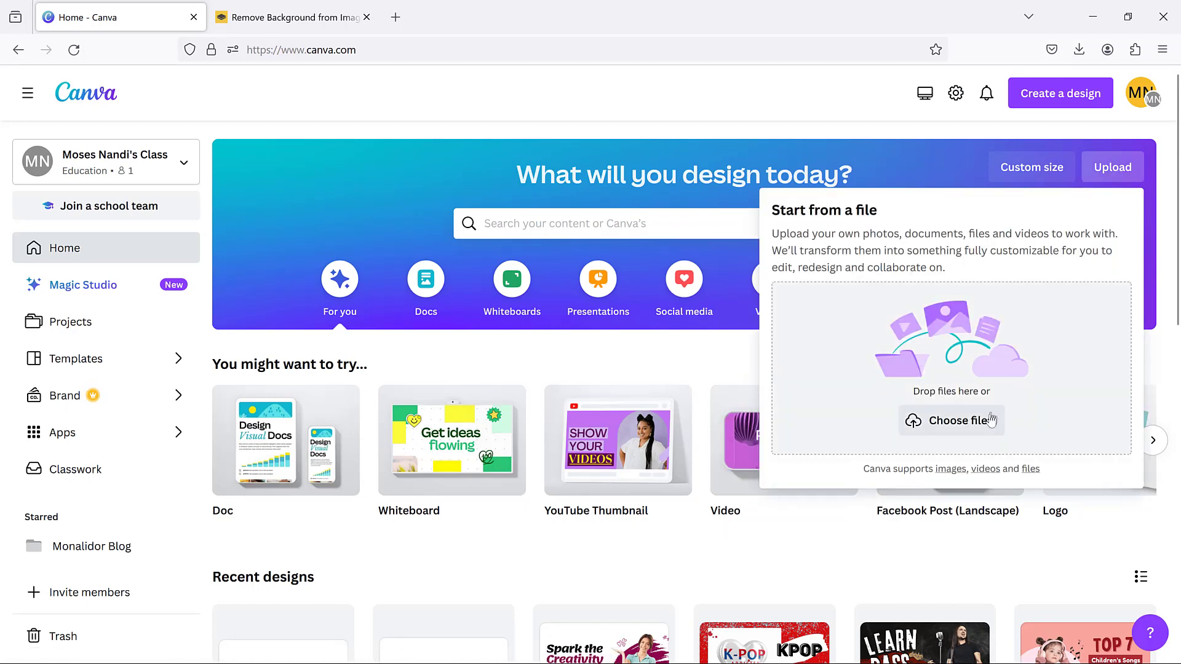
left_click(975, 429)
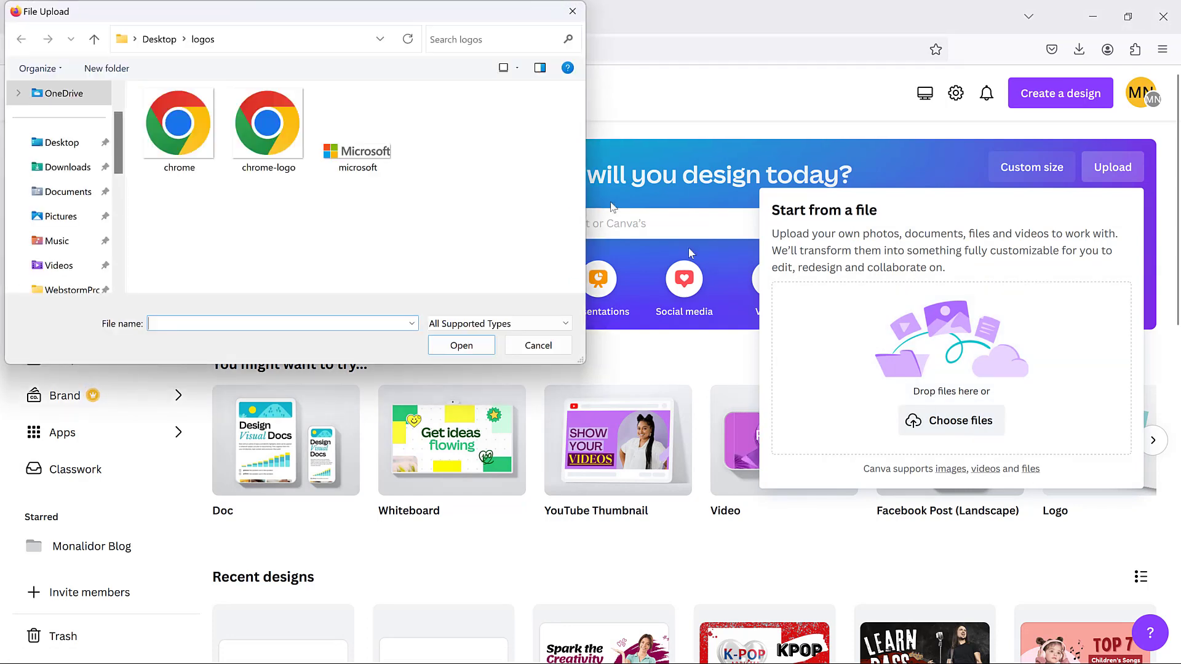
left_click(380, 156)
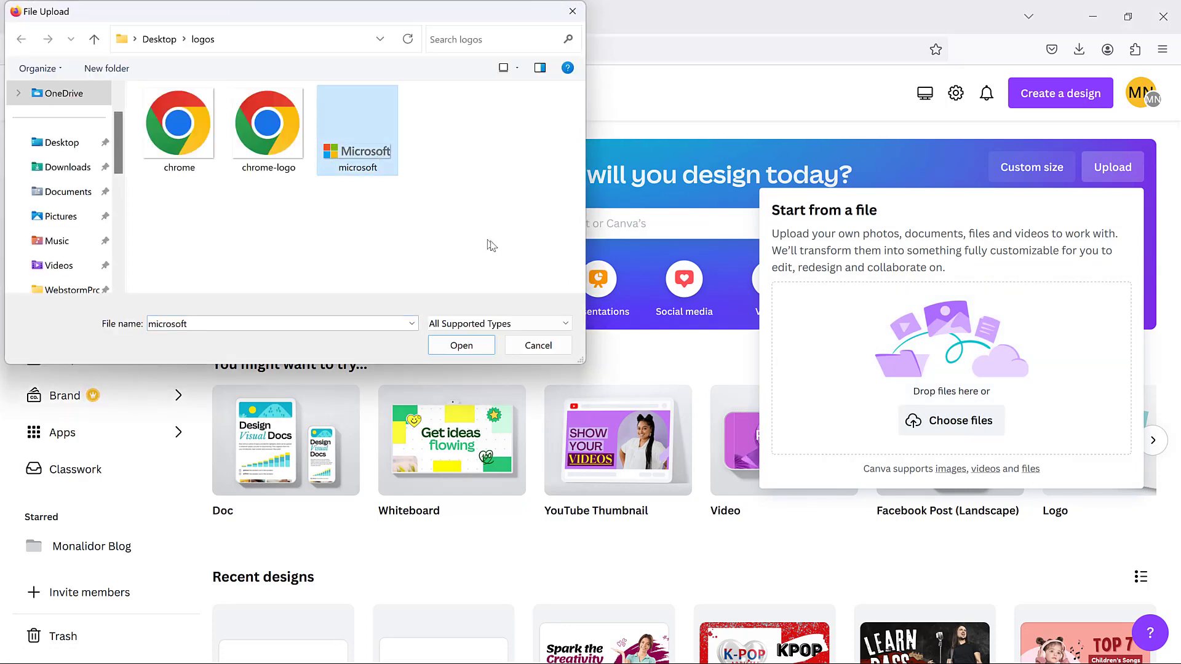
left_click(469, 346)
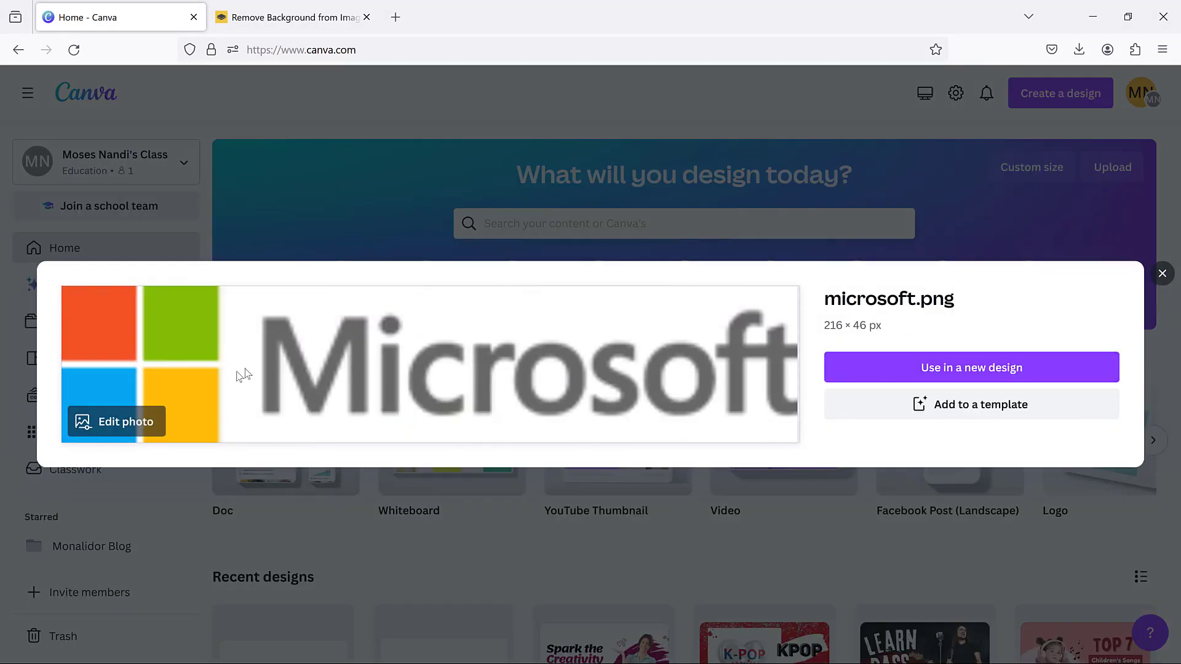
Step: Open the uploaded microsoft.png for photo editing and apply the Classic filter from the Mono group
left_click(141, 424)
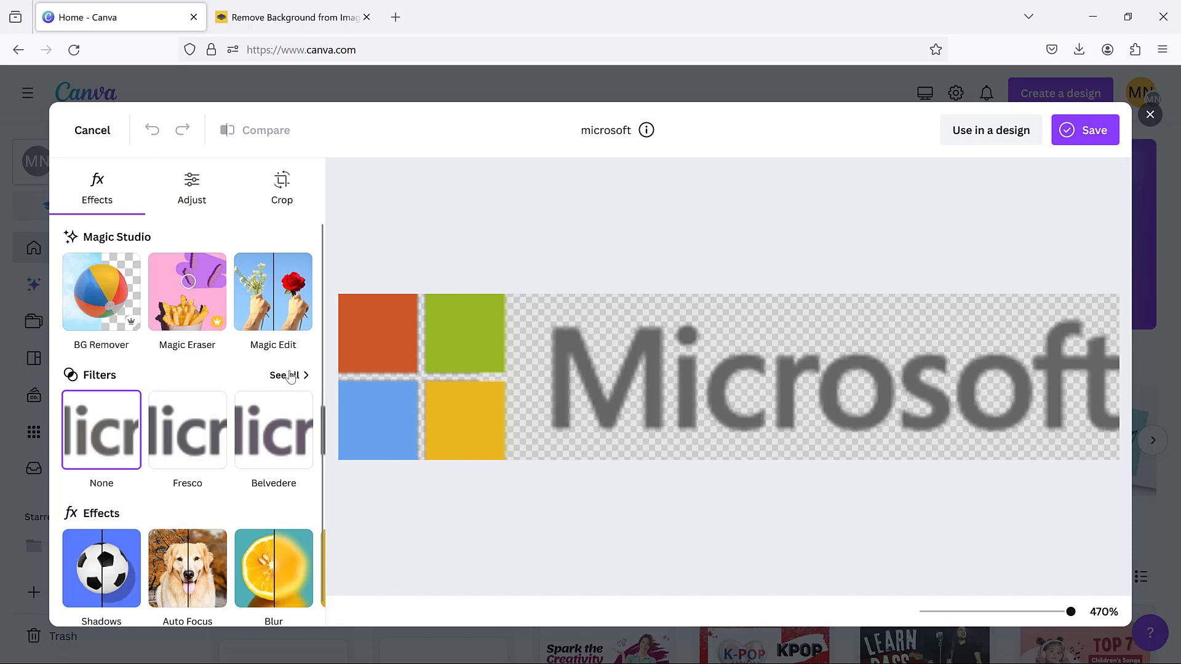
scroll(263, 324, "down", 1)
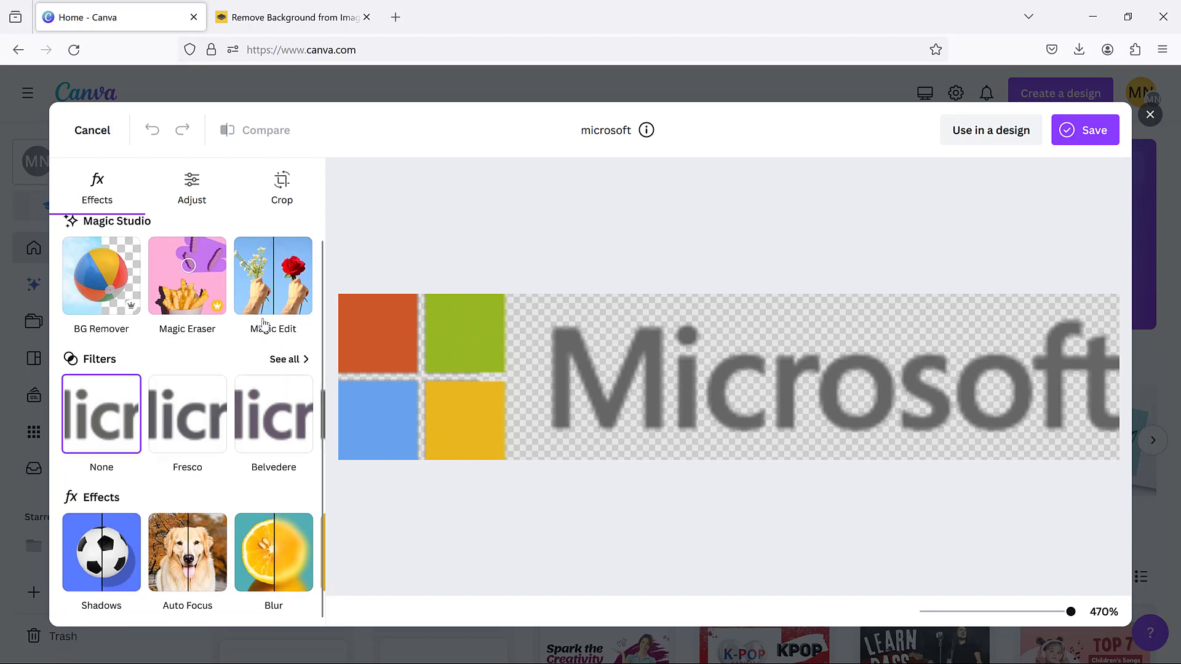
scroll(263, 324, "up", 1)
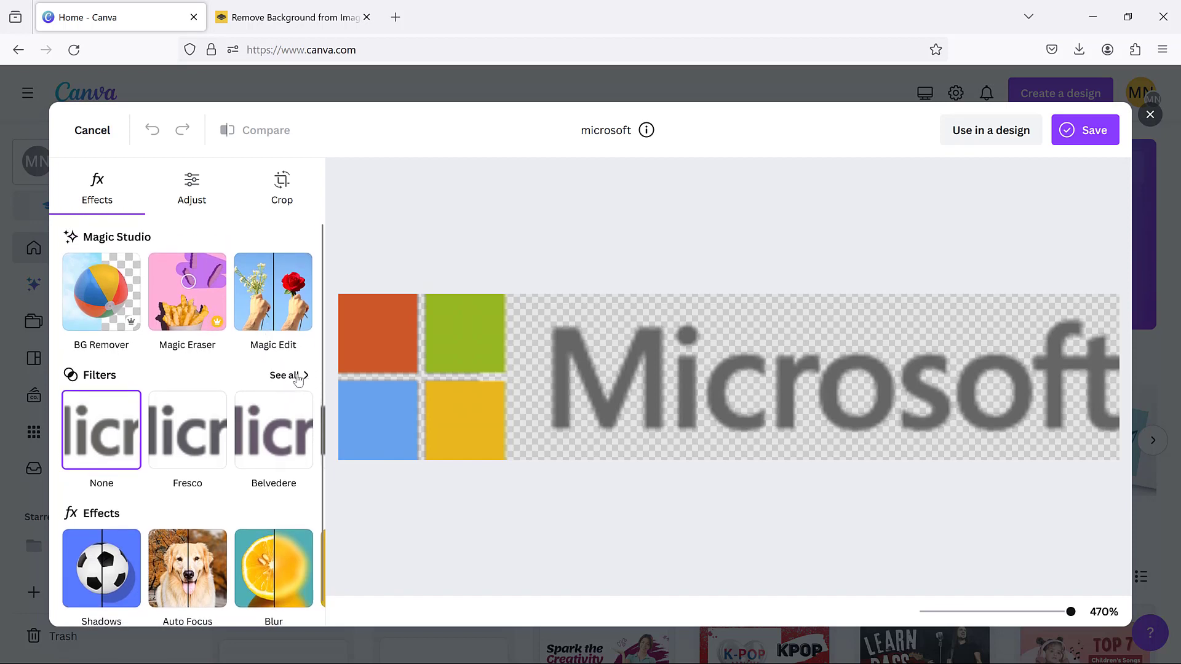
left_click(290, 376)
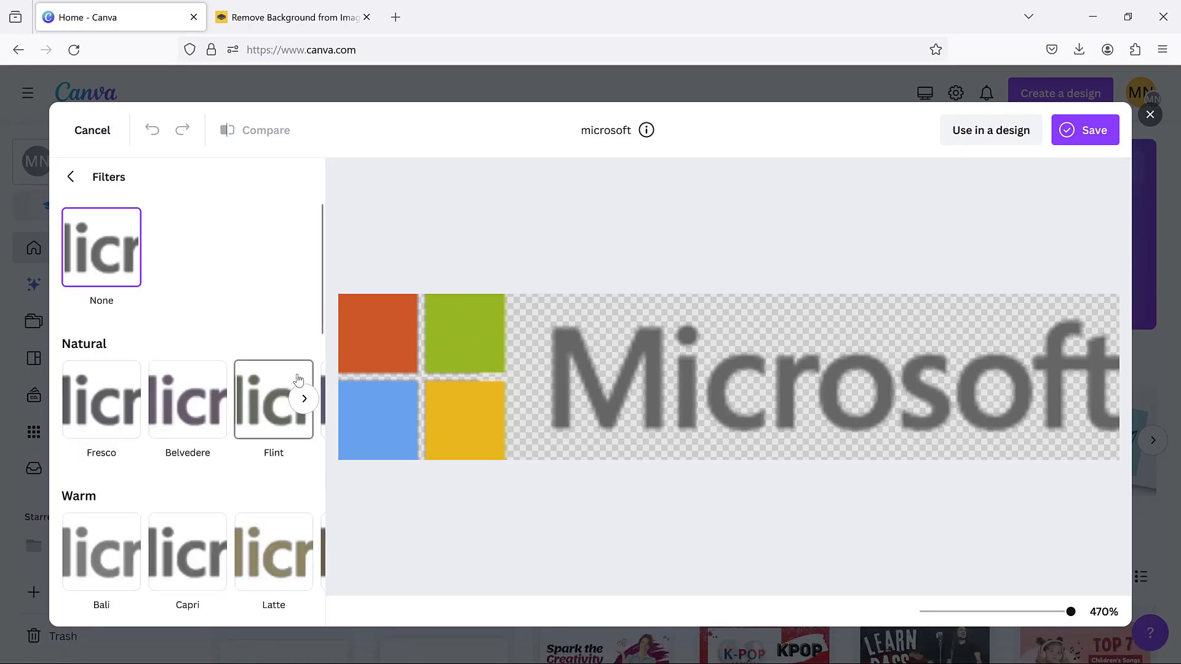
scroll(298, 379, "down", 10)
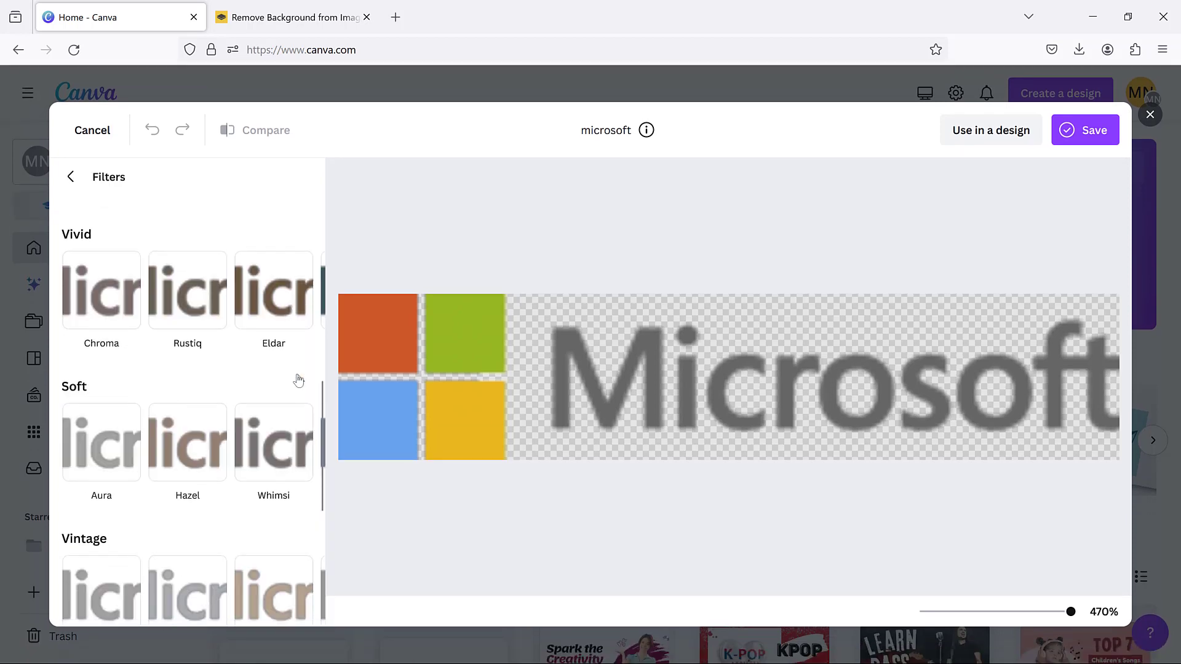
scroll(299, 382, "down", 5)
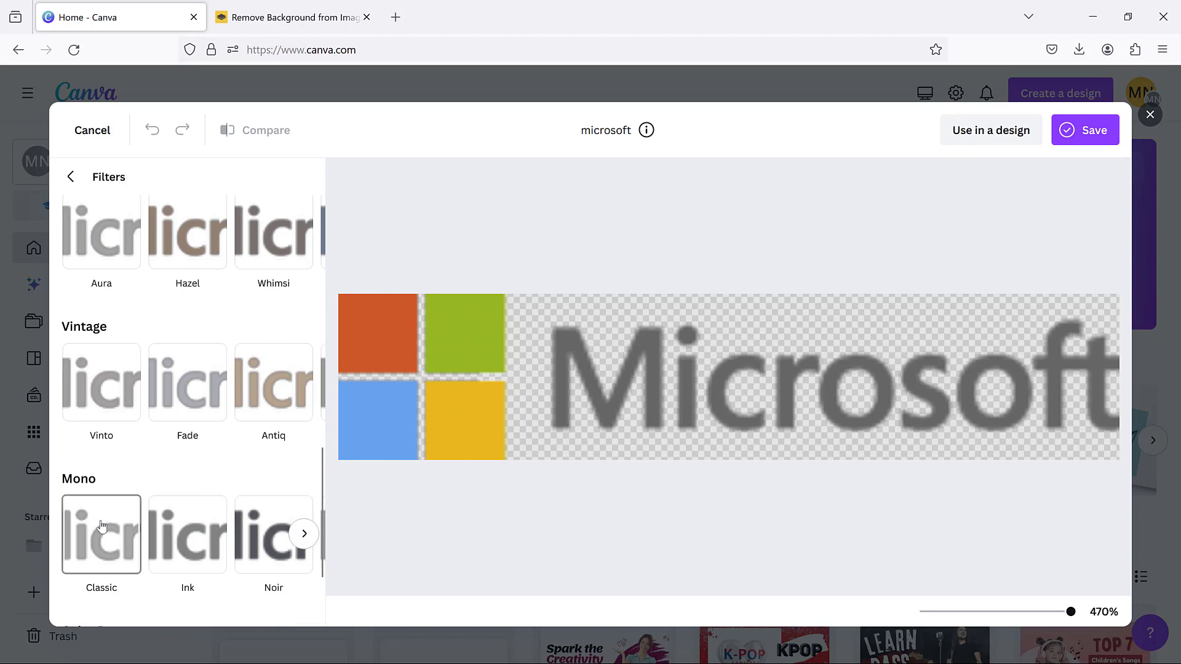
left_click(102, 526)
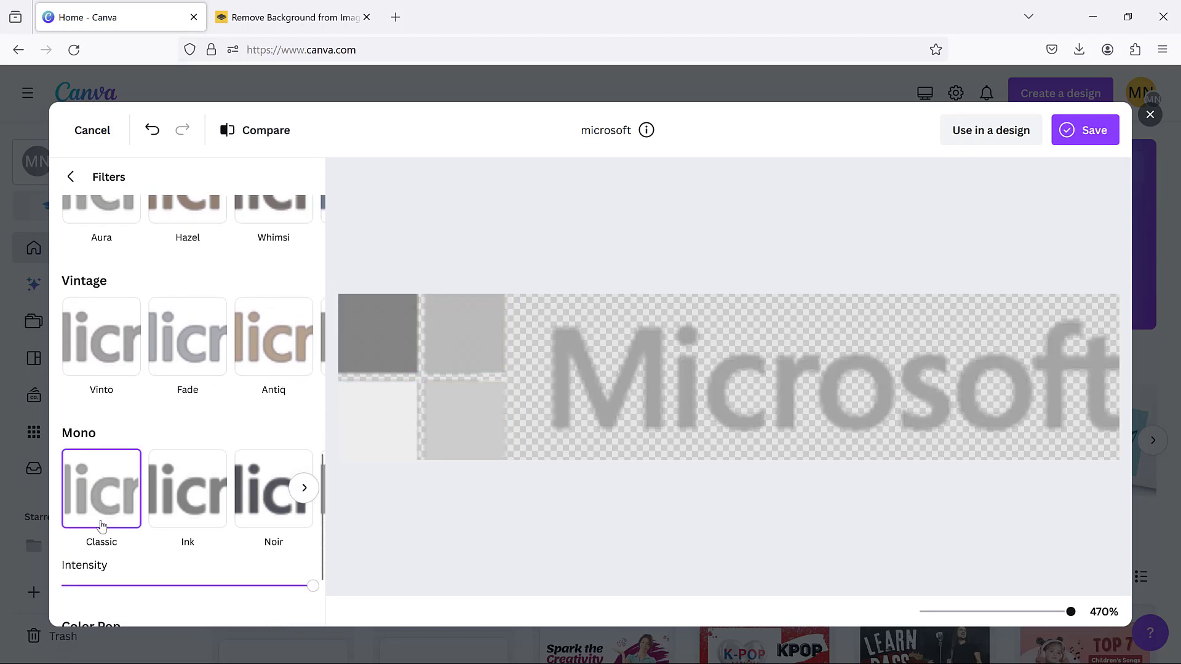
Step: Examine the white balance, light and color adjustments available for the whole image
scroll(187, 387, "up", 10)
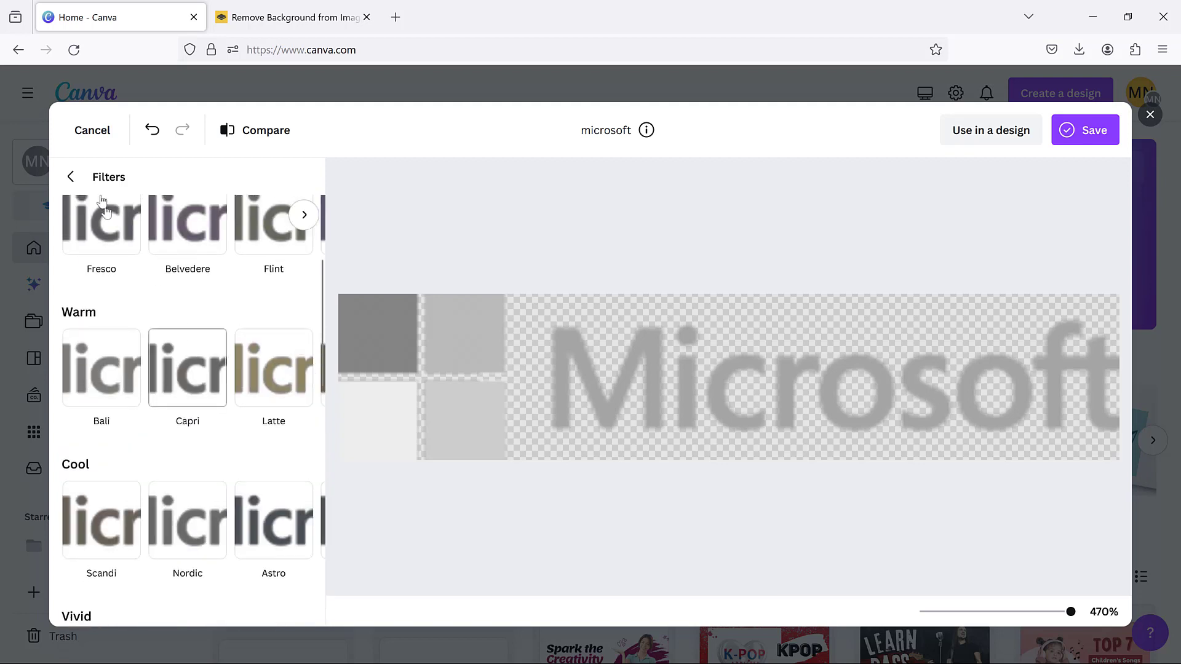
left_click(72, 177)
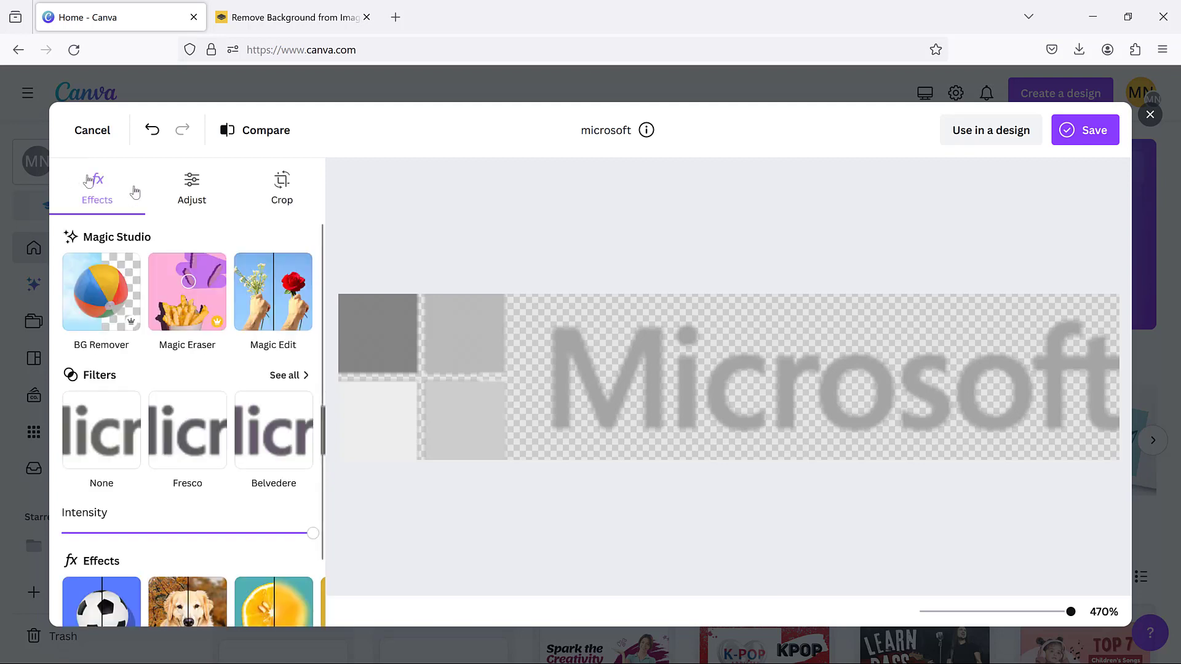
left_click(188, 187)
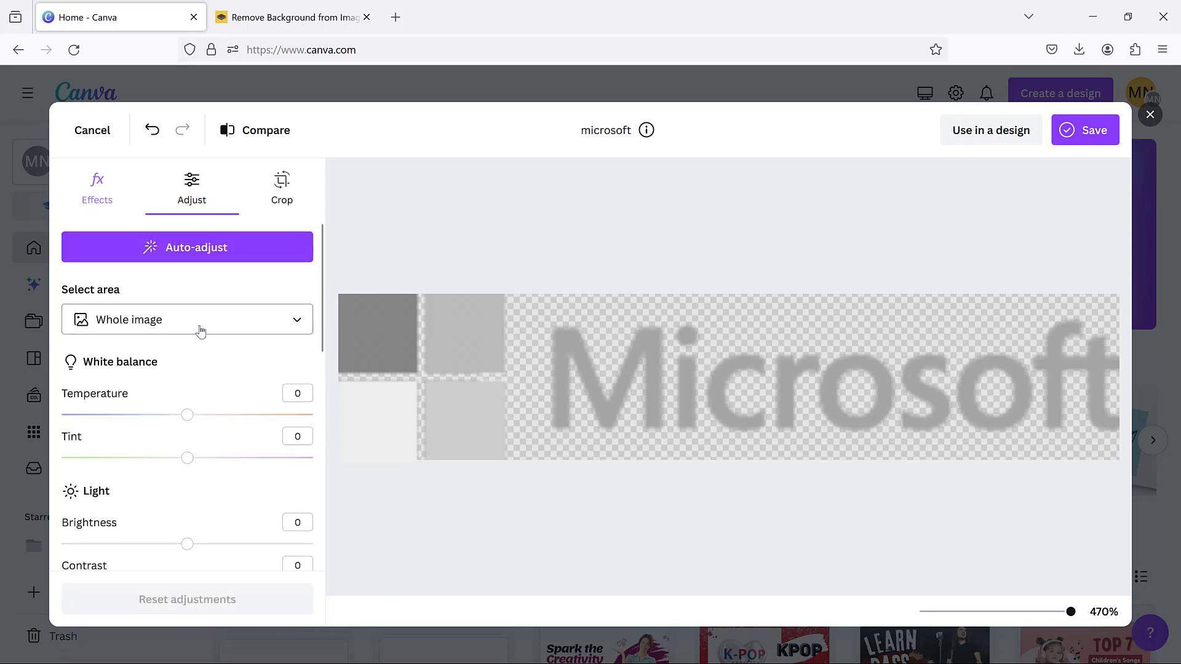
scroll(220, 366, "down", 3)
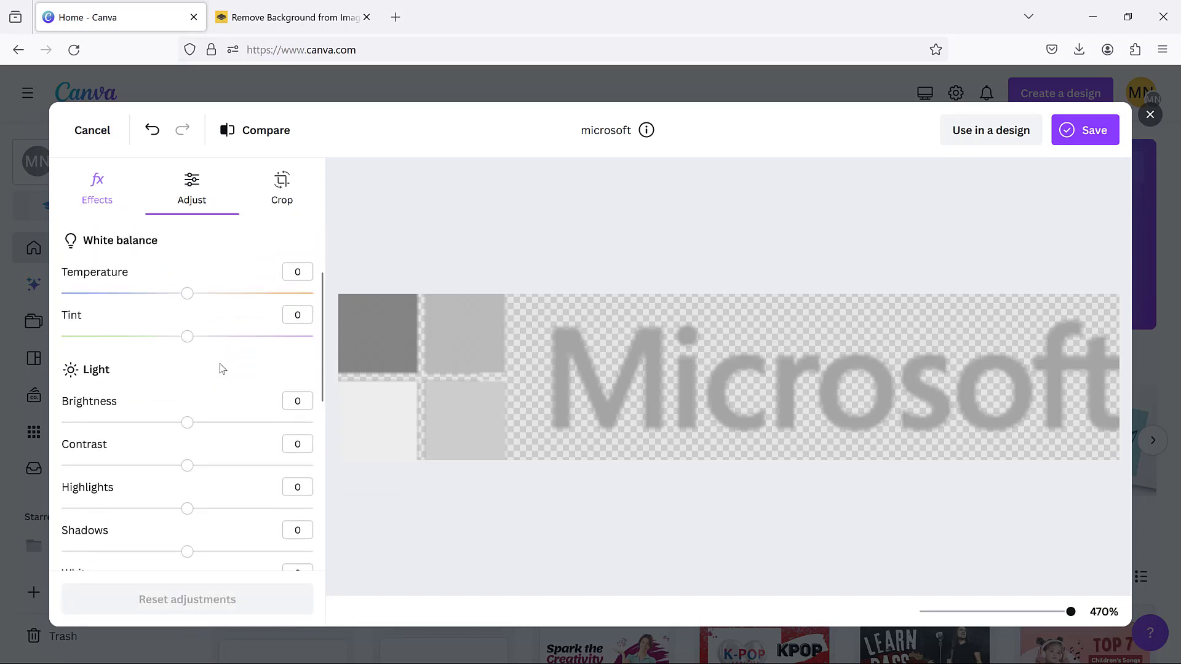
scroll(221, 369, "up", 3)
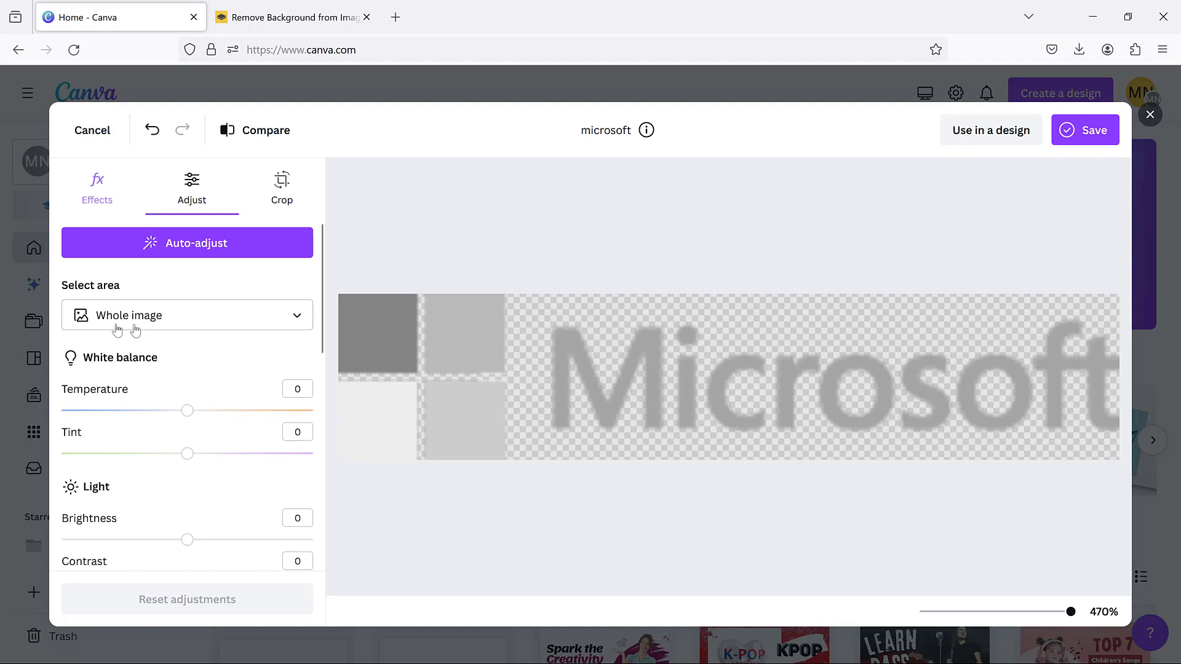
scroll(238, 403, "down", 1)
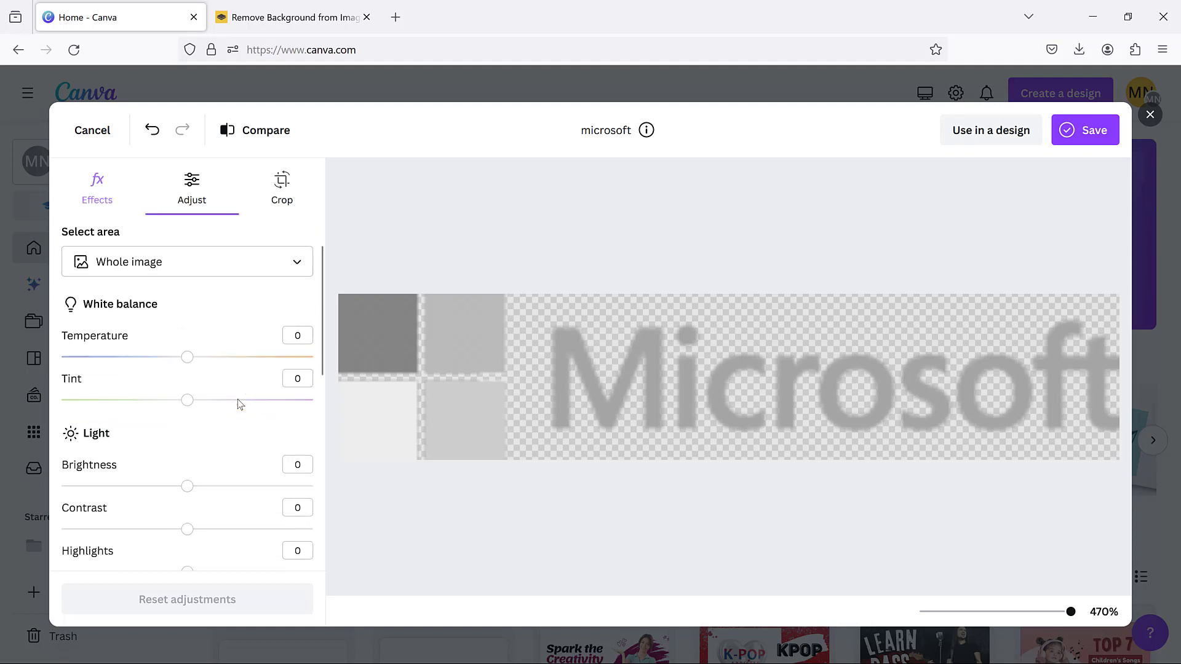
scroll(239, 404, "down", 1)
scroll(238, 404, "down", 1)
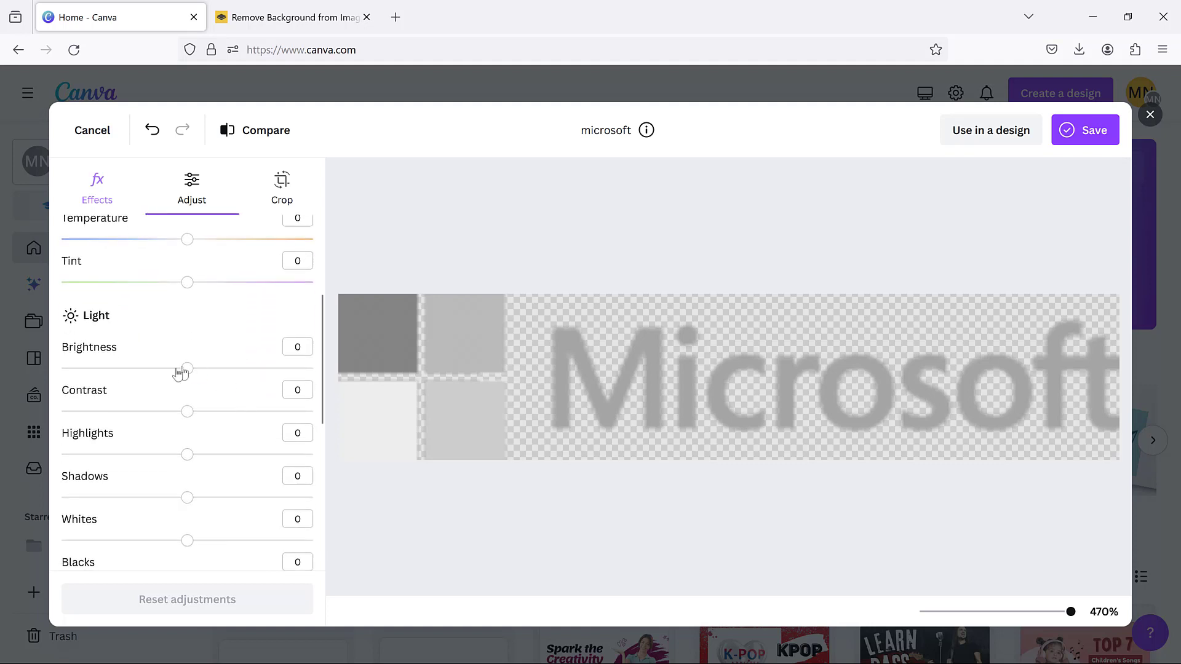
scroll(176, 501, "down", 3)
scroll(176, 504, "up", 1)
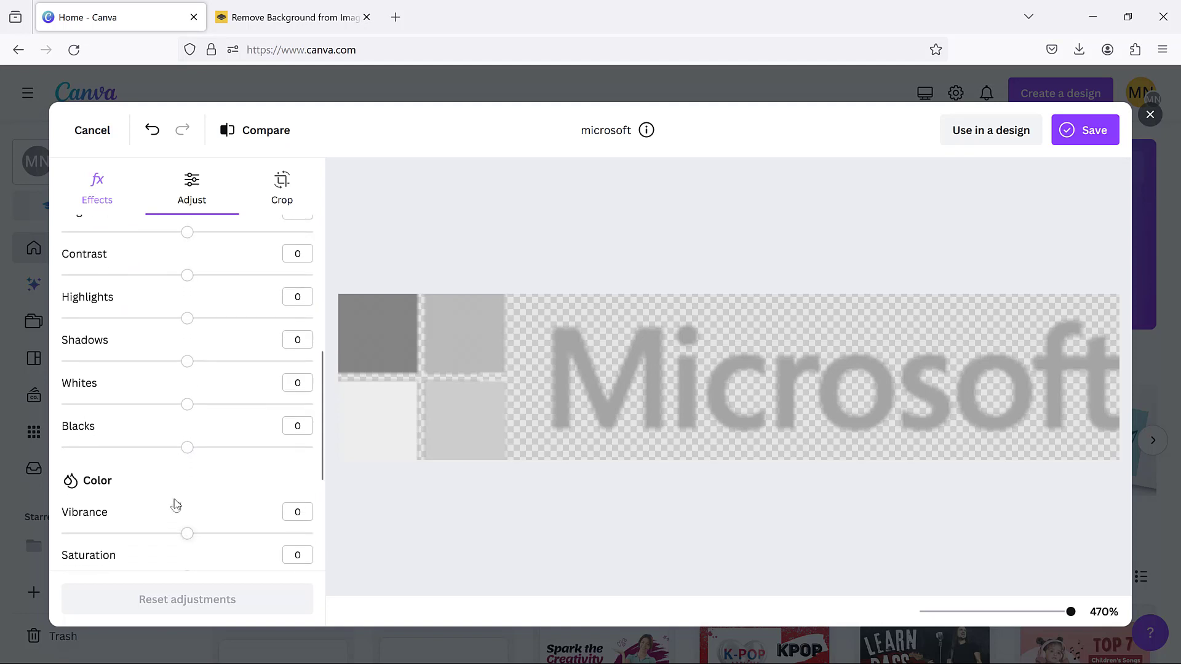
Step: Set both the brightness and the whites of the Microsoft logo to 100
scroll(176, 504, "up", 3)
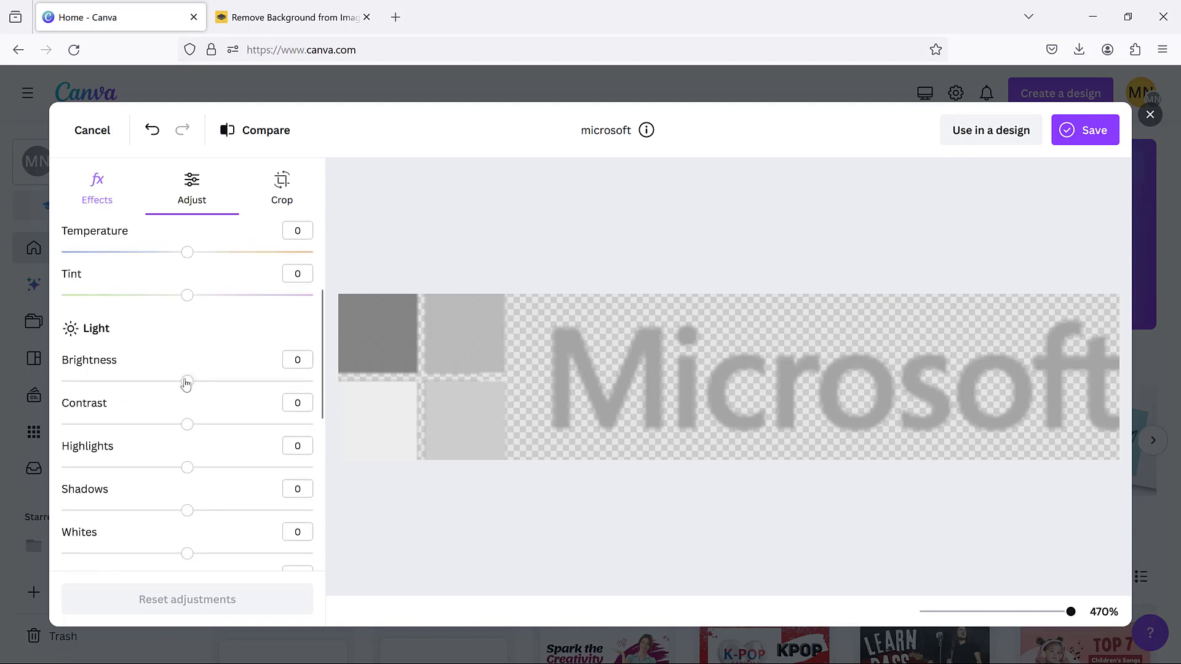
left_click_drag(185, 383, 351, 394)
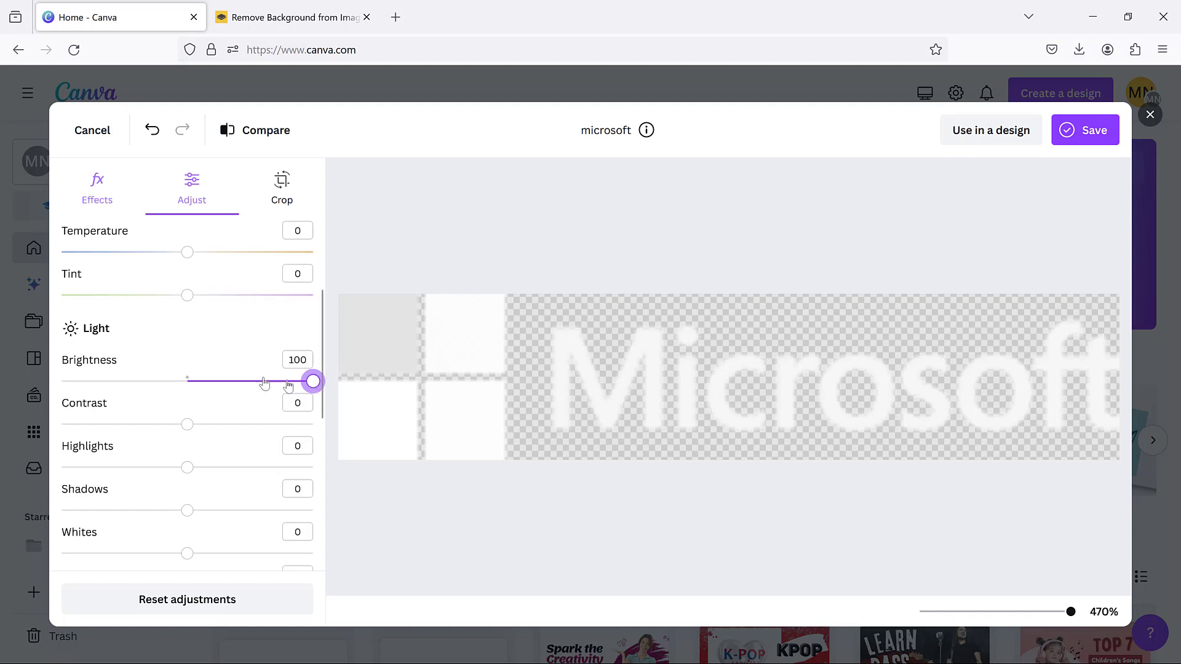
left_click_drag(313, 381, 338, 388)
scroll(269, 398, "down", 3)
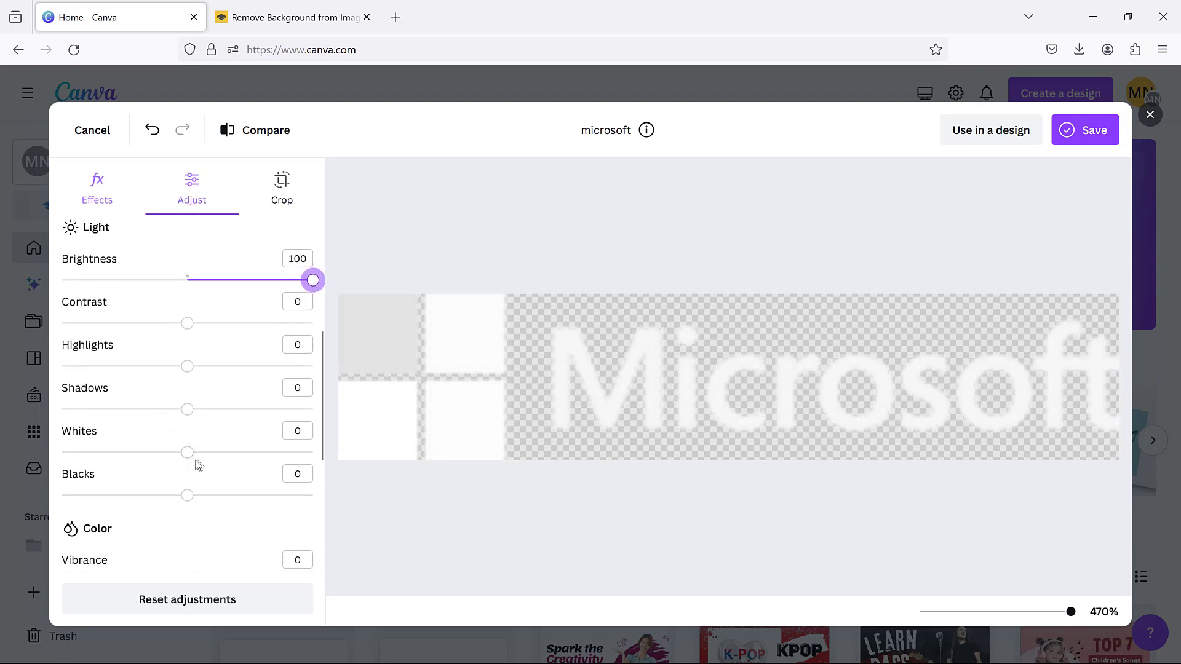
left_click_drag(189, 456, 333, 458)
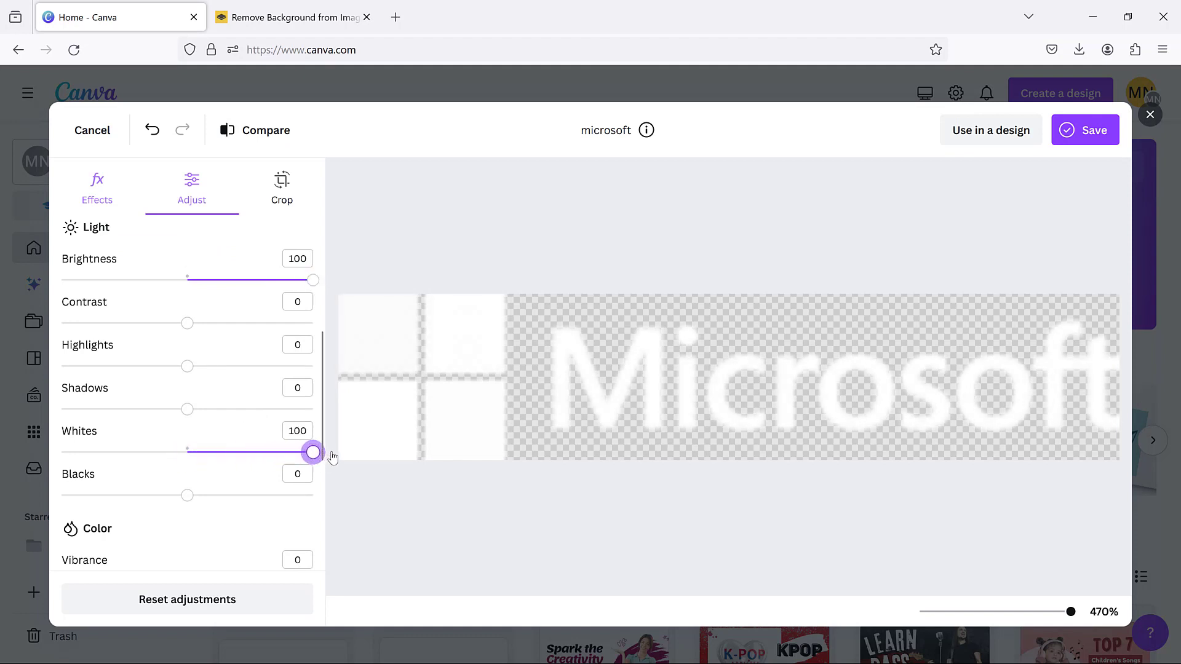
Step: Try adjusting the blacks and highlights of the logo, and return both to 0
scroll(224, 391, "up", 3)
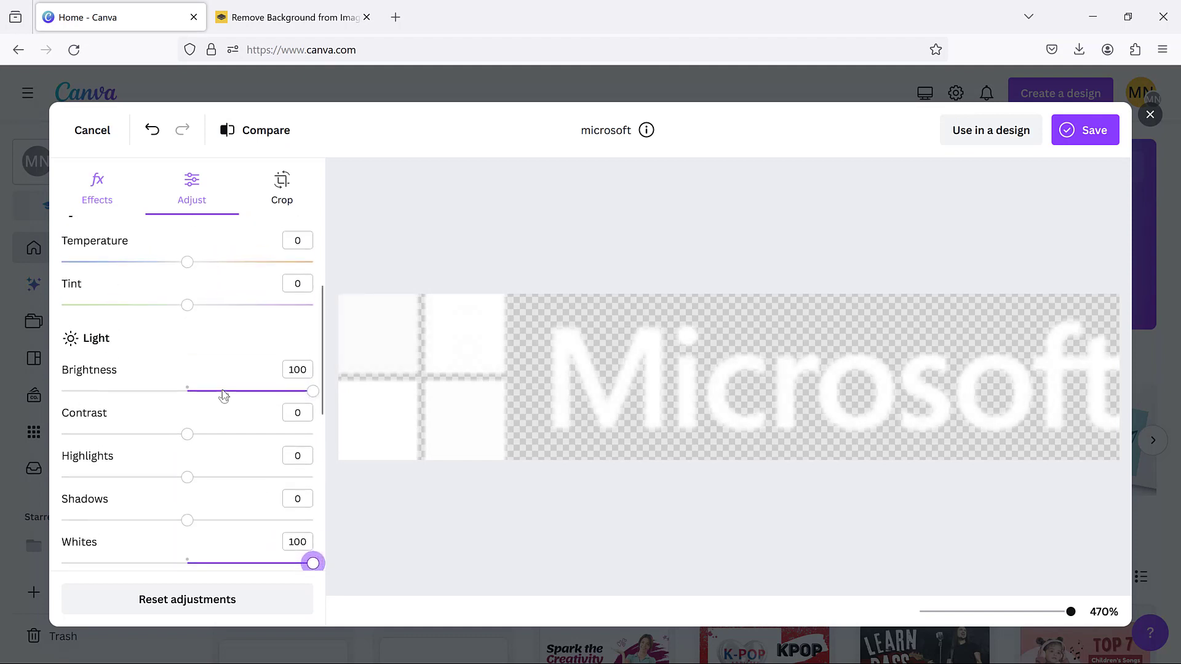
scroll(242, 493, "down", 1)
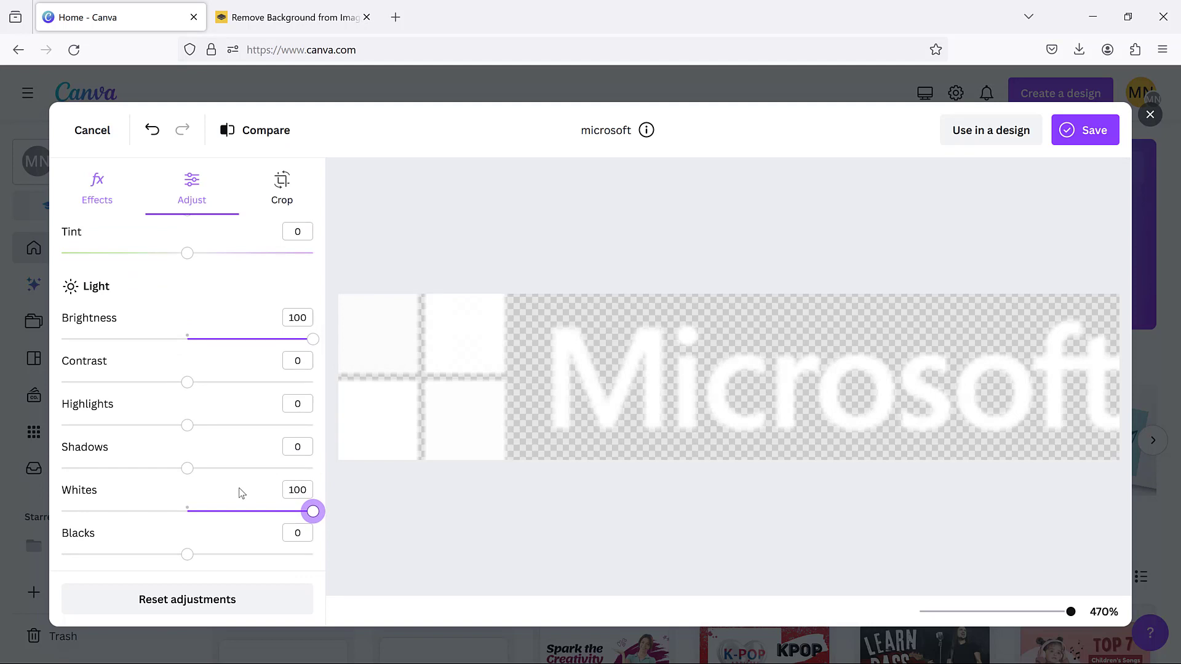
scroll(242, 494, "down", 1)
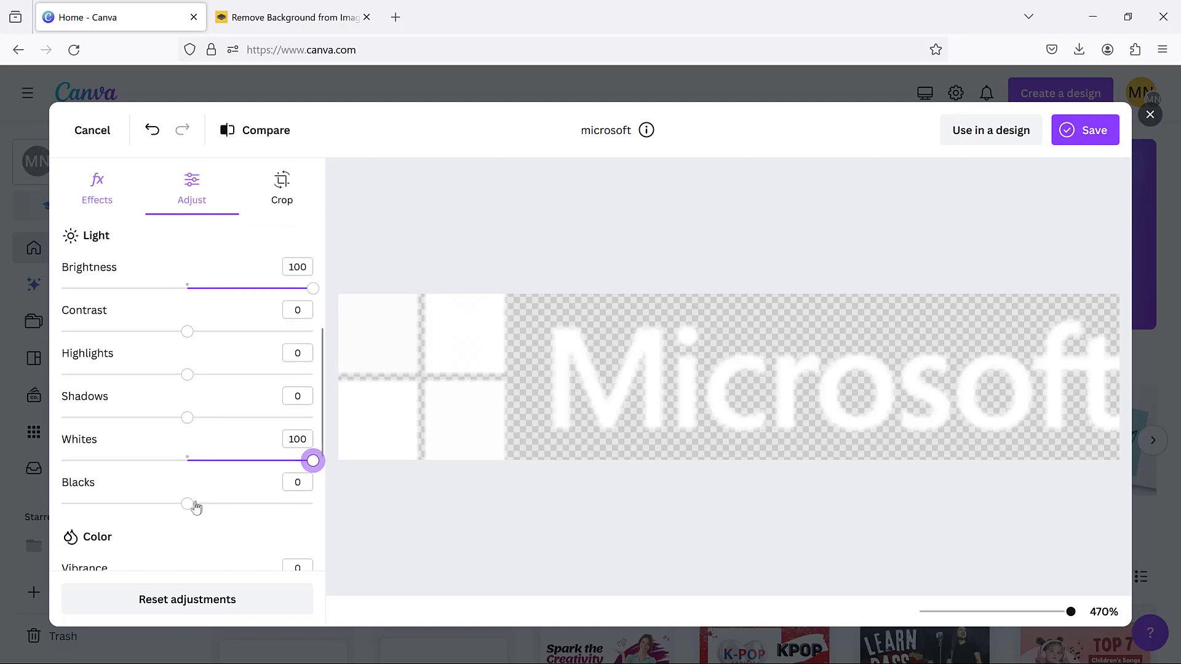
mouse_move(187, 506)
left_mouse_down()
mouse_move(26, 503)
mouse_move(188, 507)
left_mouse_up()
scroll(145, 391, "up", 1)
mouse_move(187, 402)
left_mouse_down()
mouse_move(354, 425)
mouse_move(92, 404)
mouse_move(190, 420)
left_mouse_up()
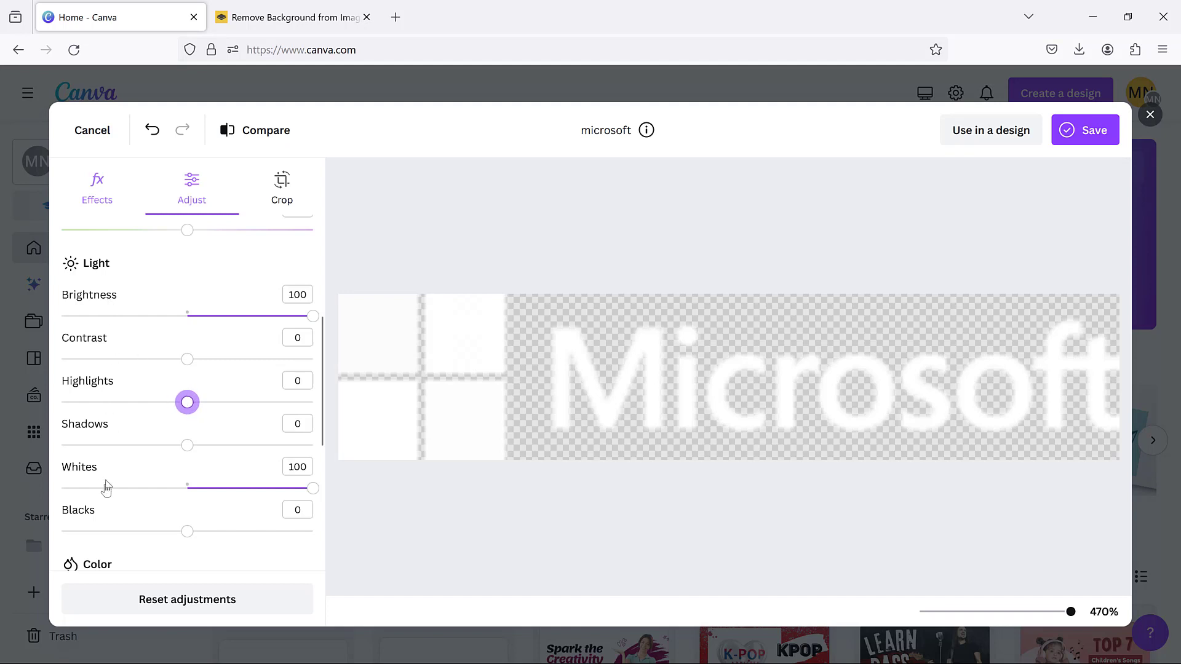
scroll(262, 326, "up", 4)
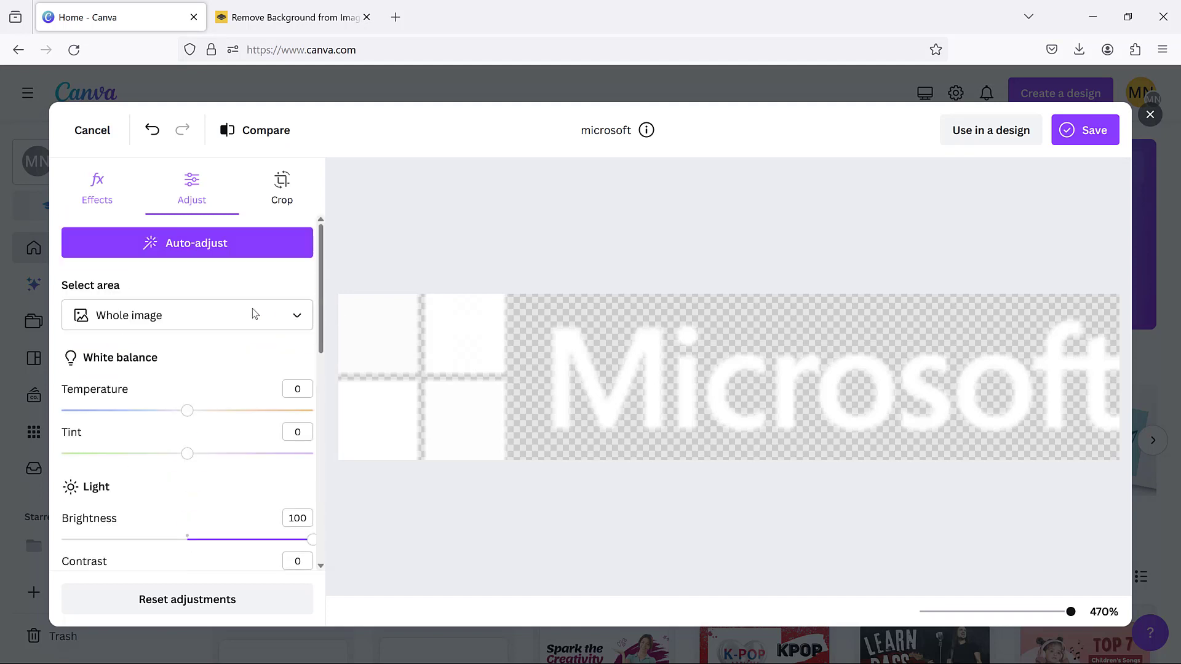
Step: Try varying the brightness and whites of the Microsoft logo, and return both to 100
scroll(262, 400, "down", 3)
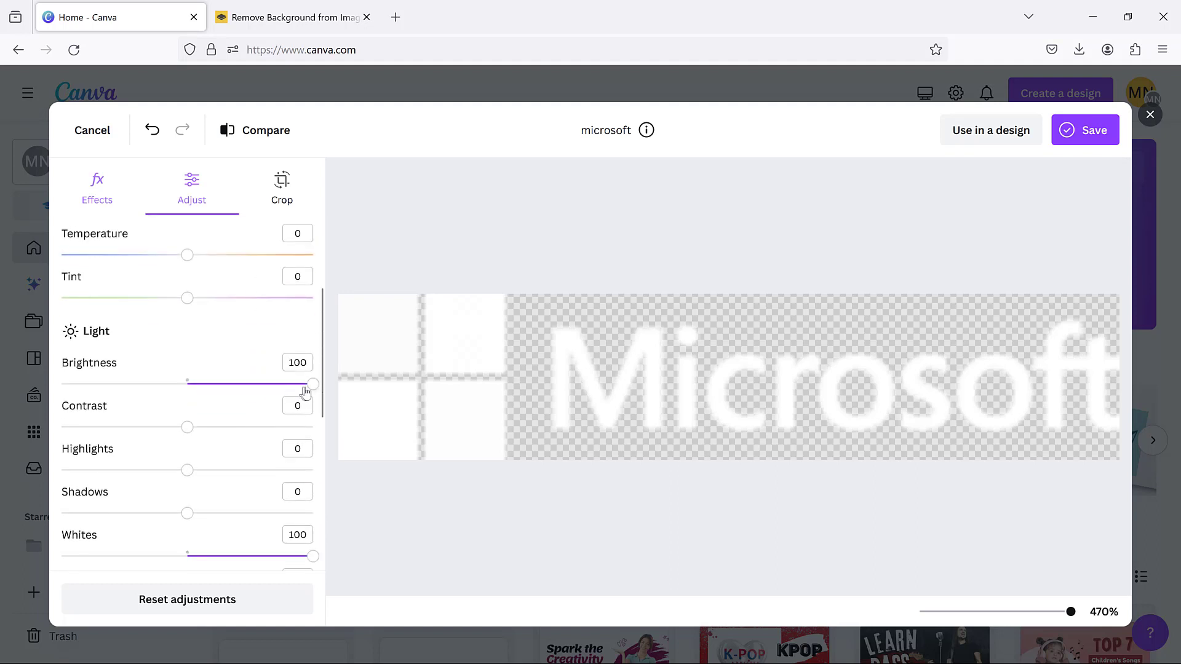
left_click_drag(312, 389, 196, 388)
left_click_drag(297, 384, 315, 384)
scroll(225, 465, "down", 2)
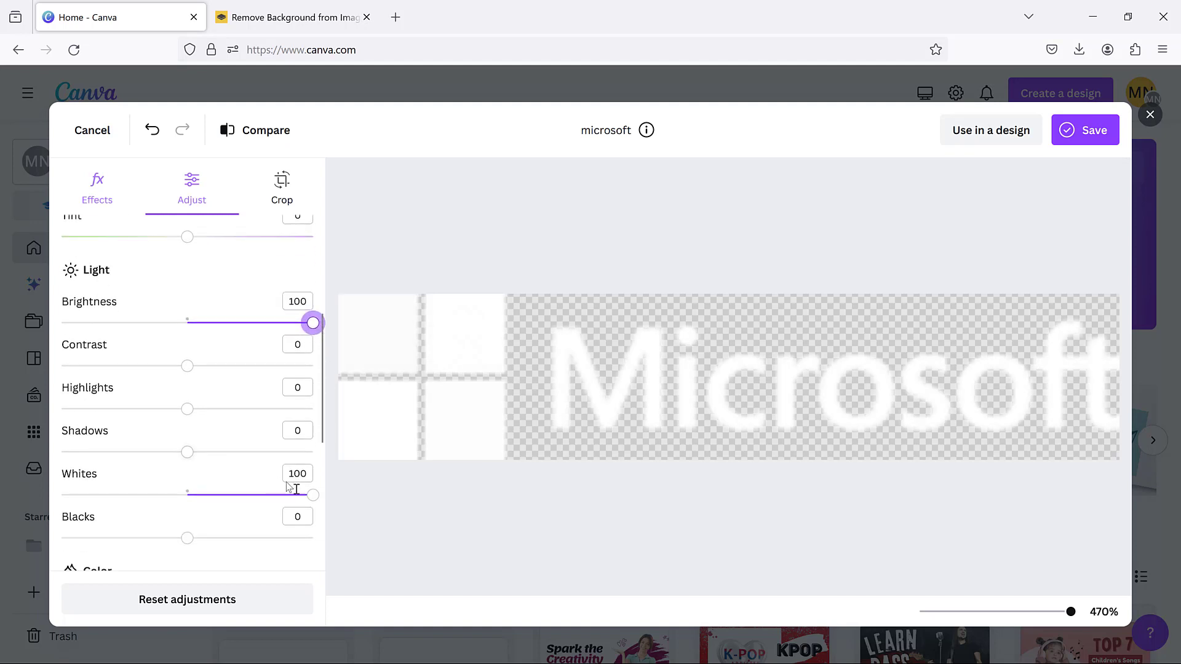
left_click_drag(315, 502, 345, 508)
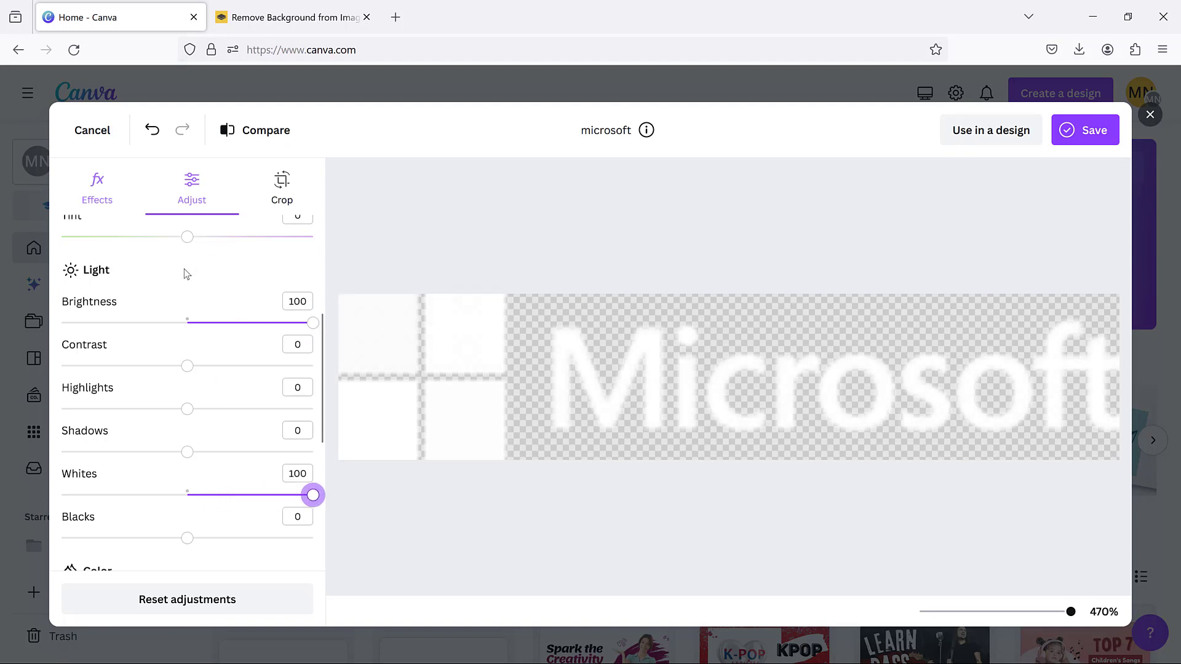
Step: Download the edited white Microsoft logo and show the file in the Downloads folder
left_click(1087, 138)
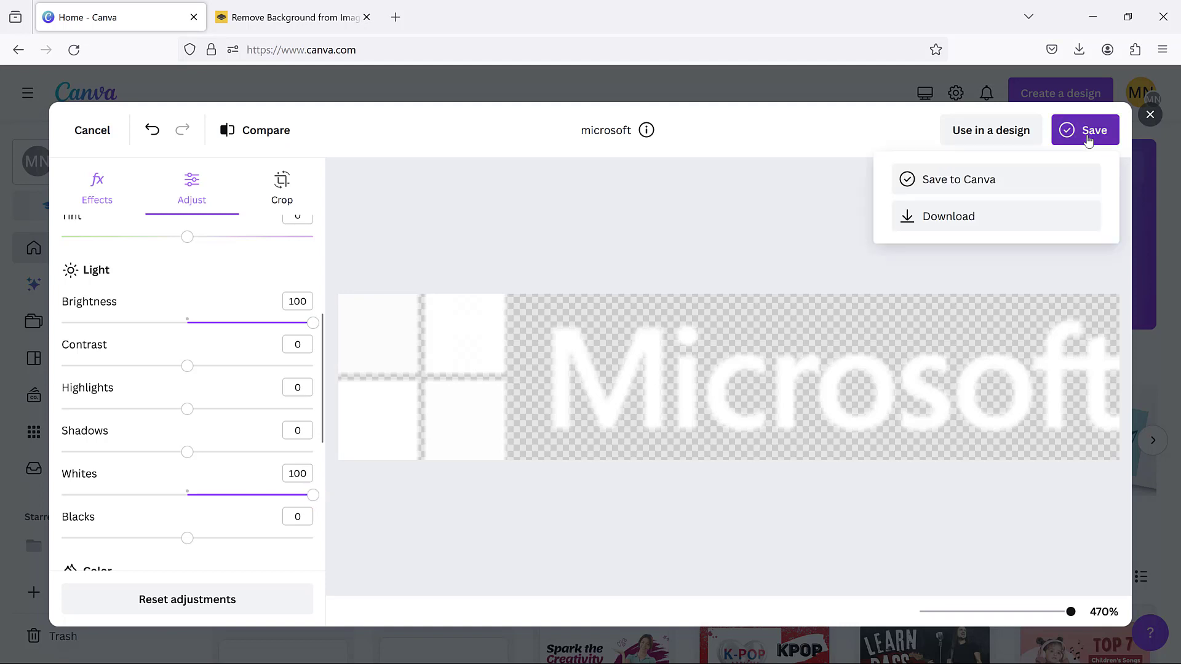
left_click(1001, 220)
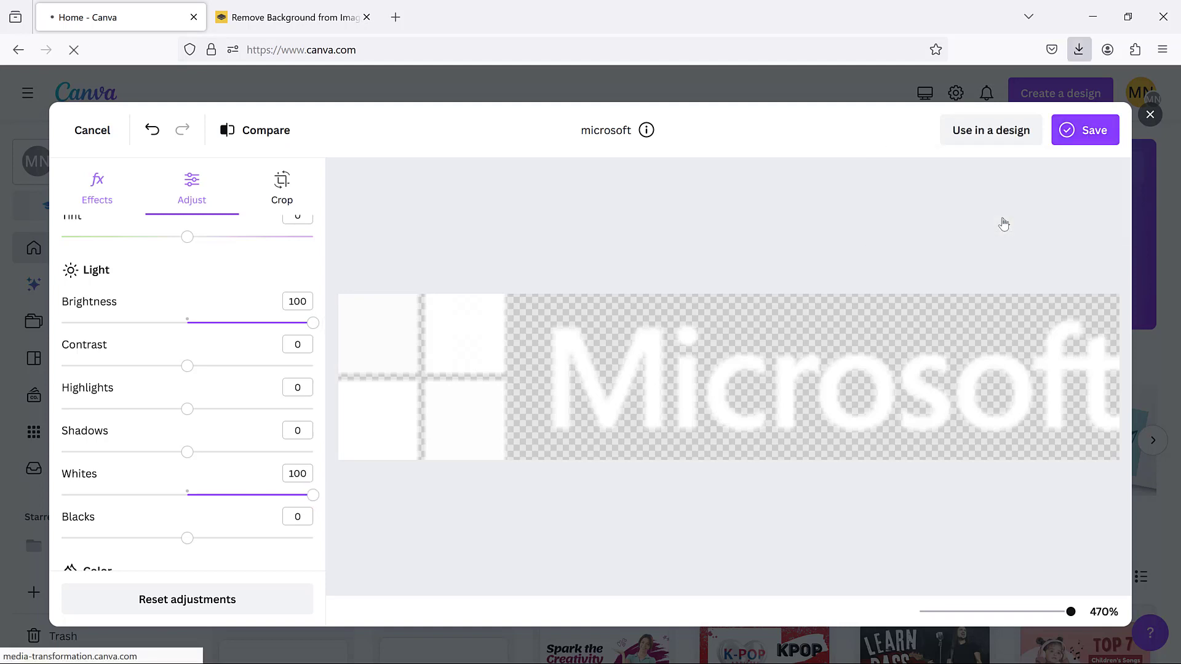
left_click(1071, 88)
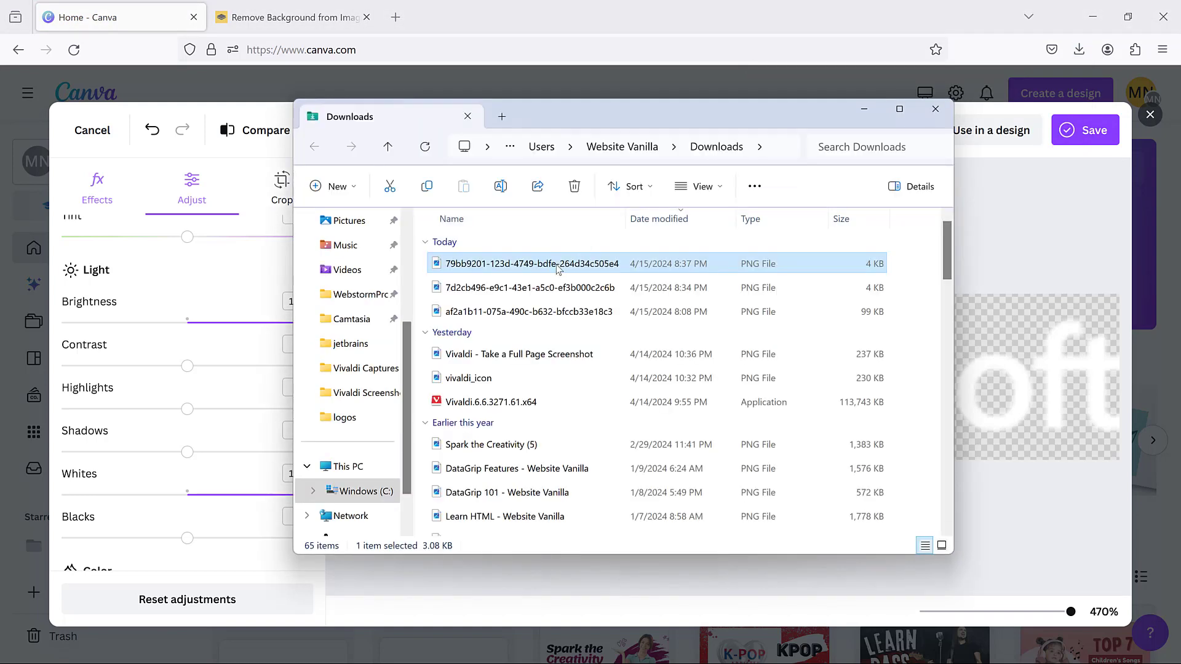
Step: Open the newly downloaded PNG enlarged to inspect the white logo, and close the image viewer and the Downloads folder
double_click(557, 269)
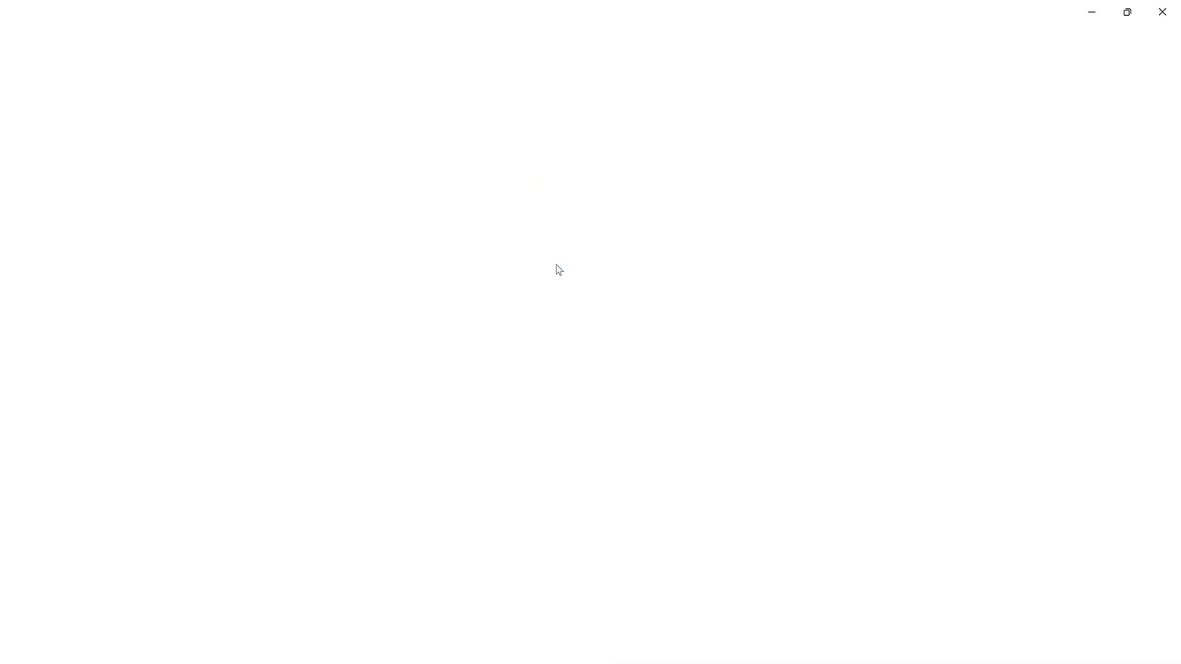
scroll(556, 264, "up", 14)
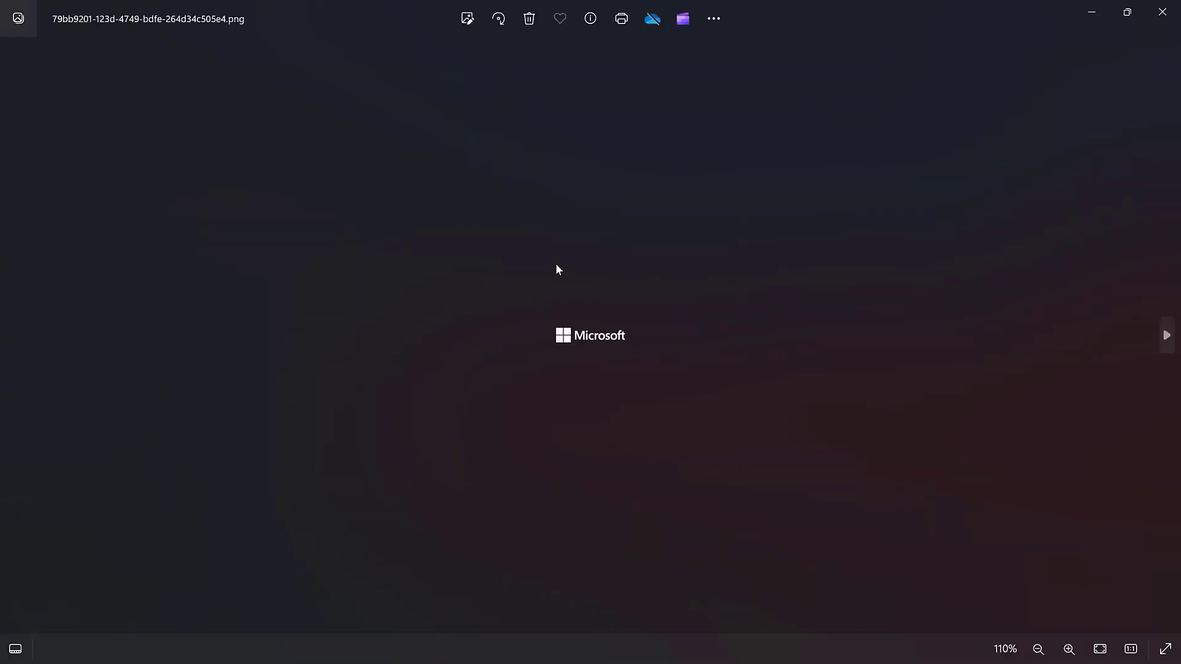
scroll(558, 269, "up", 4)
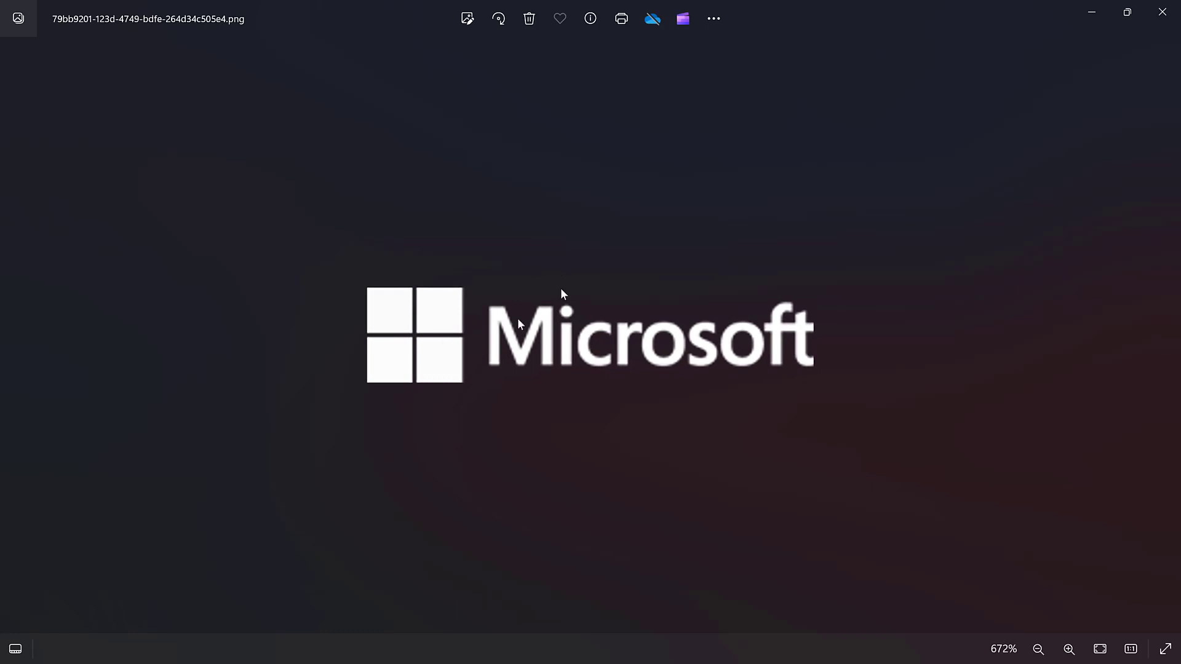
left_click(1163, 12)
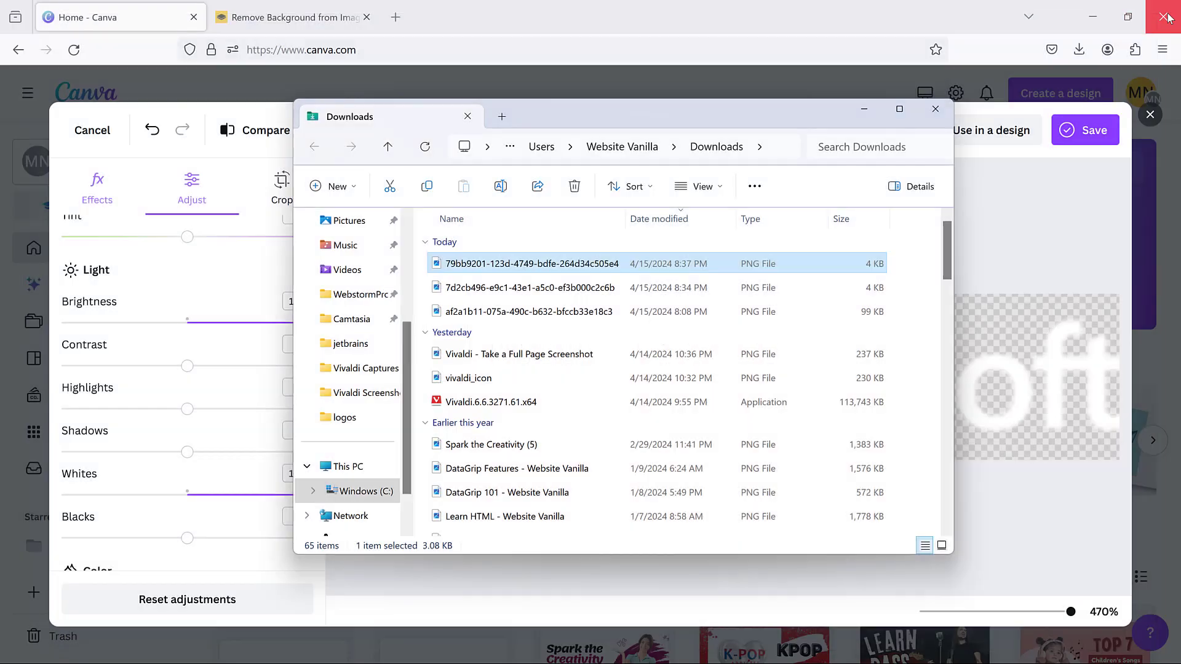
left_click(938, 111)
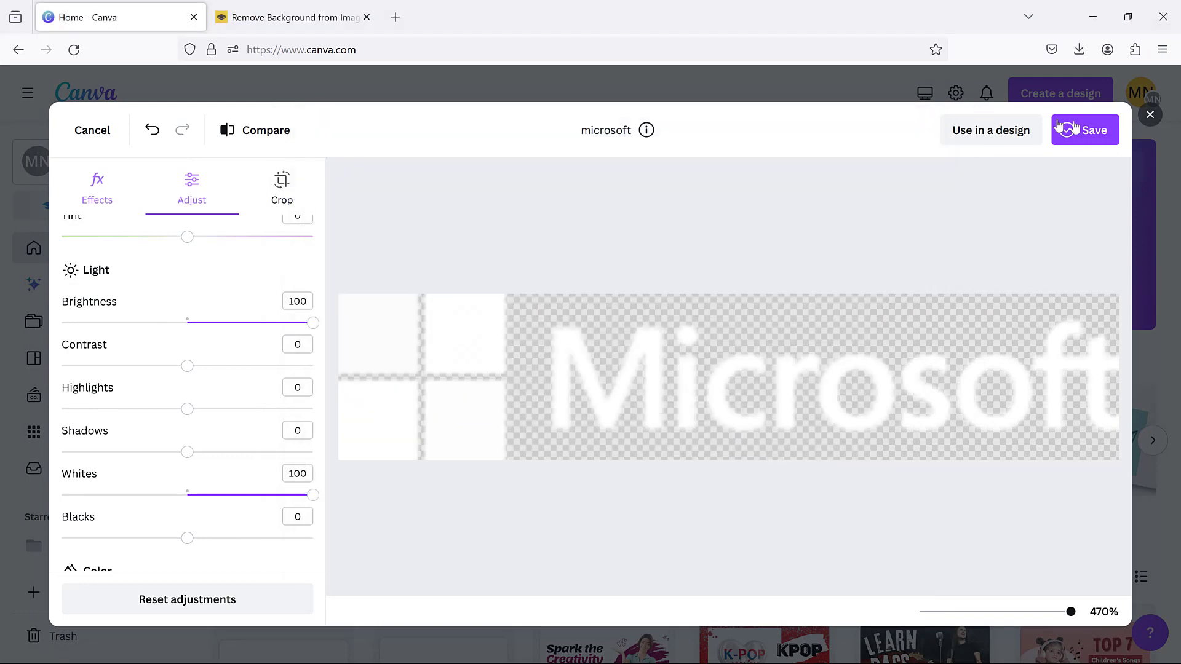
Step: Discard the open photo edits, upload the microsoft file from the logos folder again and open it for photo editing
left_click(1150, 115)
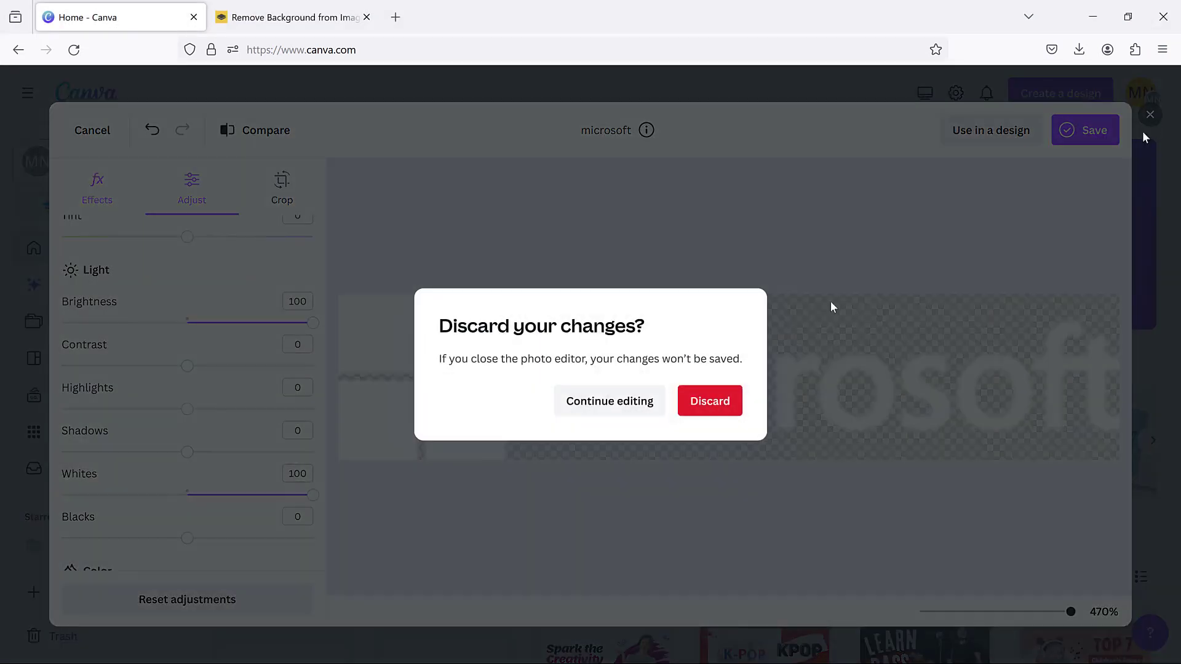
left_click(716, 403)
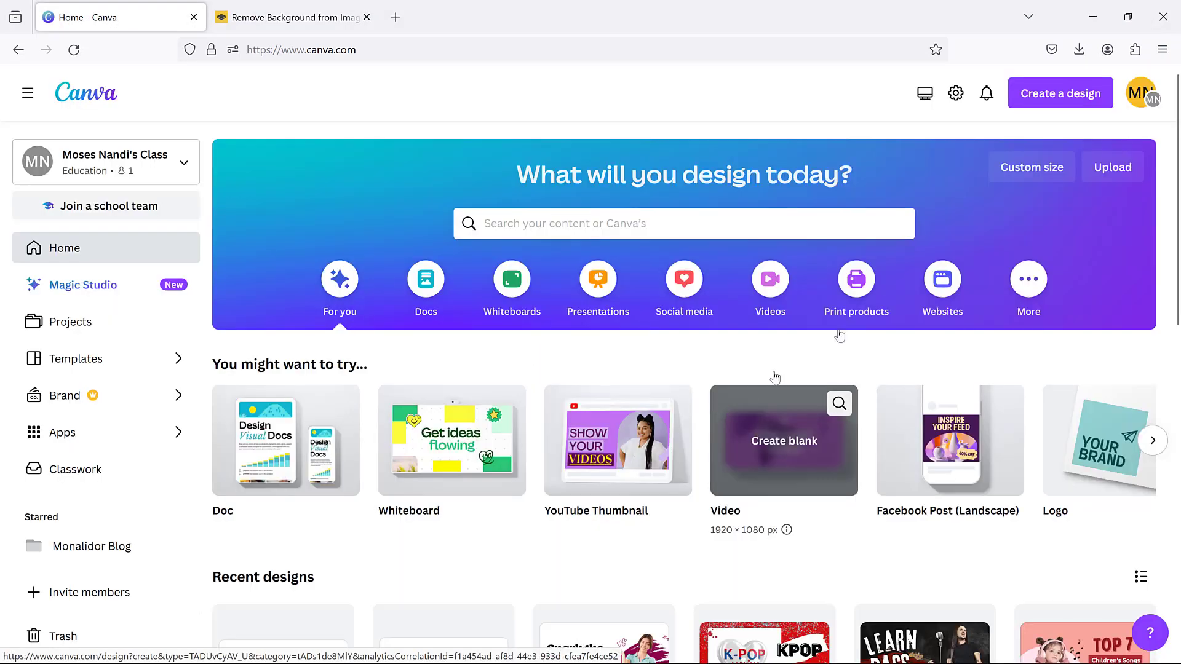
left_click(1115, 166)
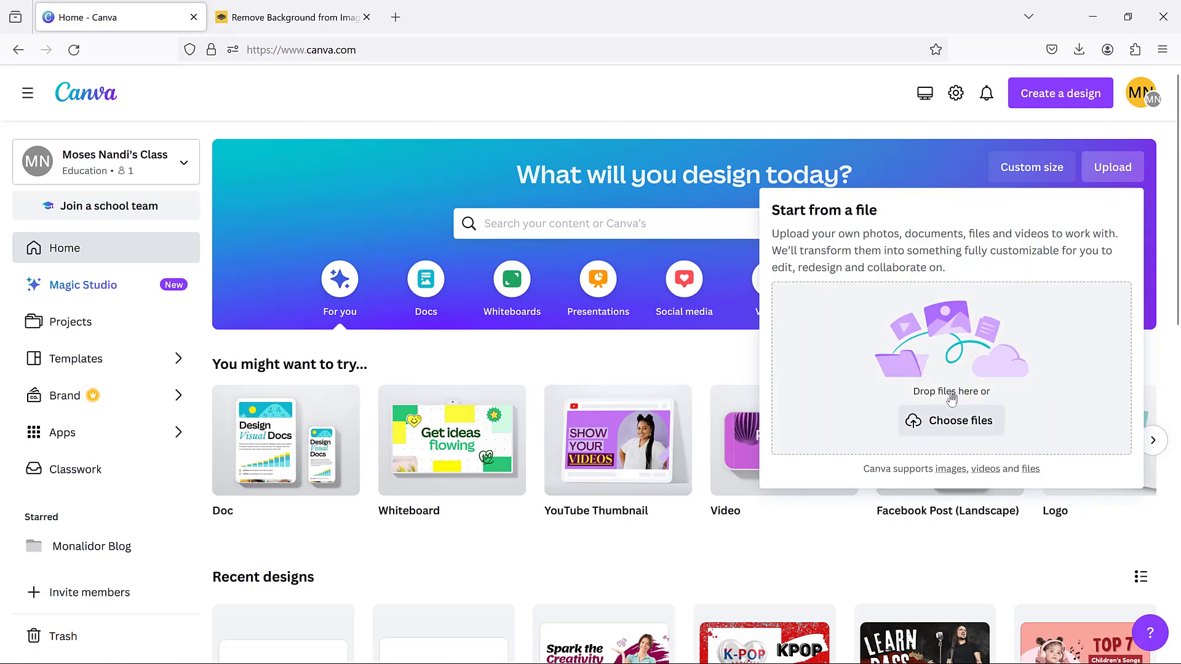
left_click(946, 422)
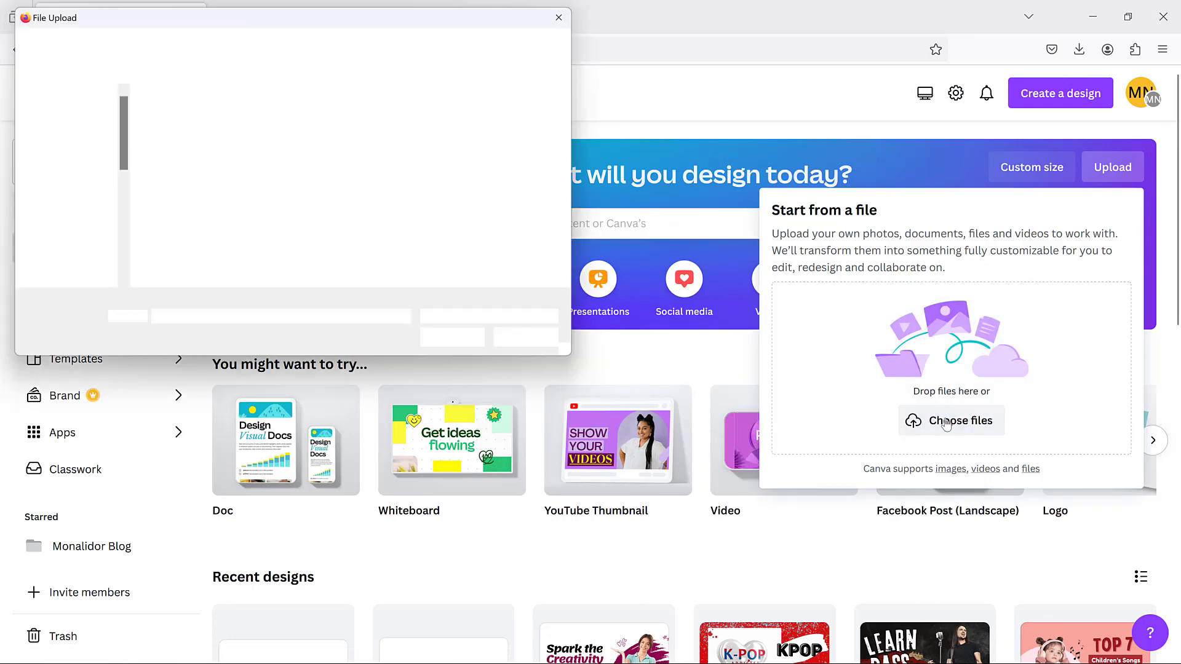
left_click(381, 159)
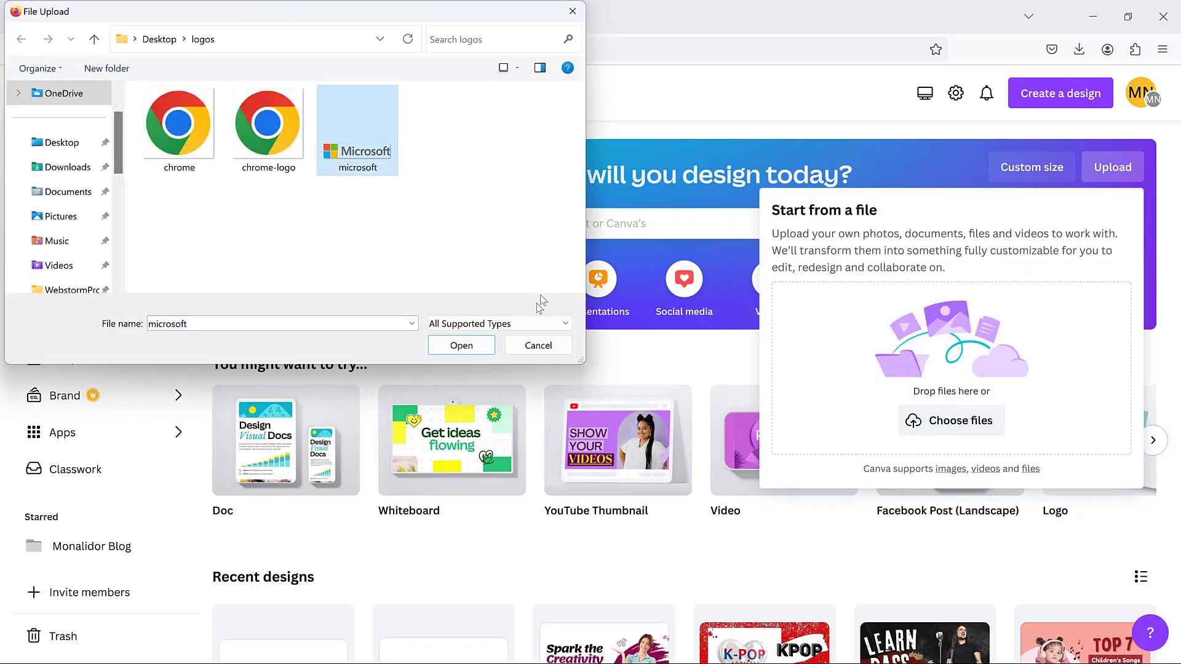
left_click(477, 344)
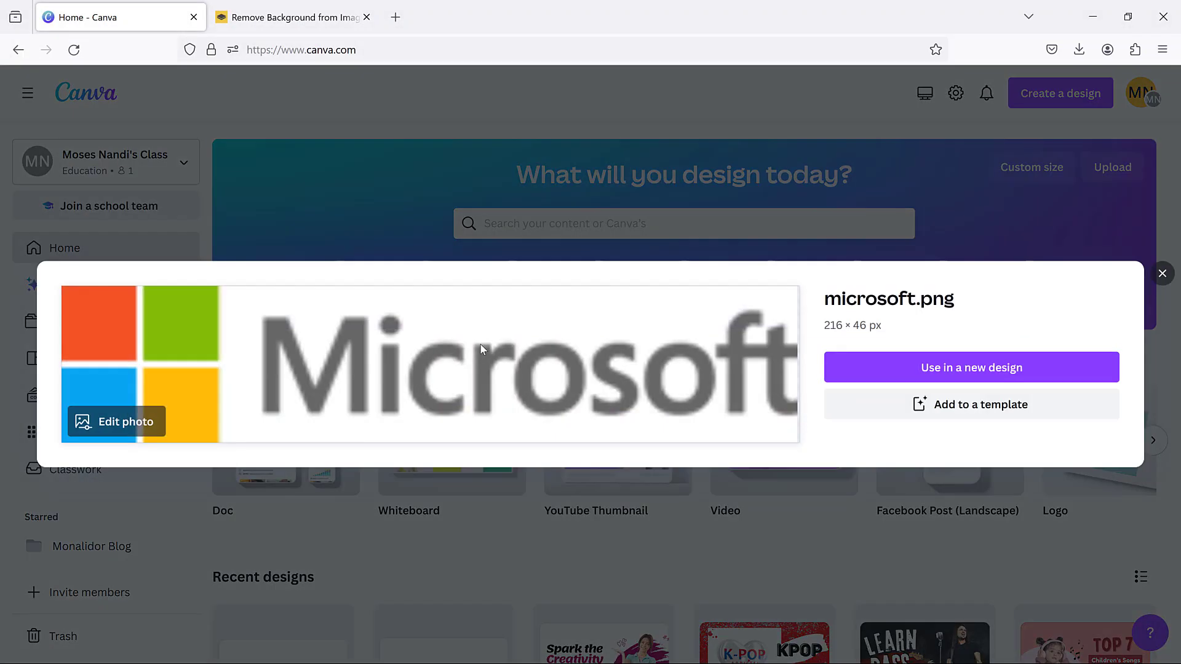
left_click(146, 424)
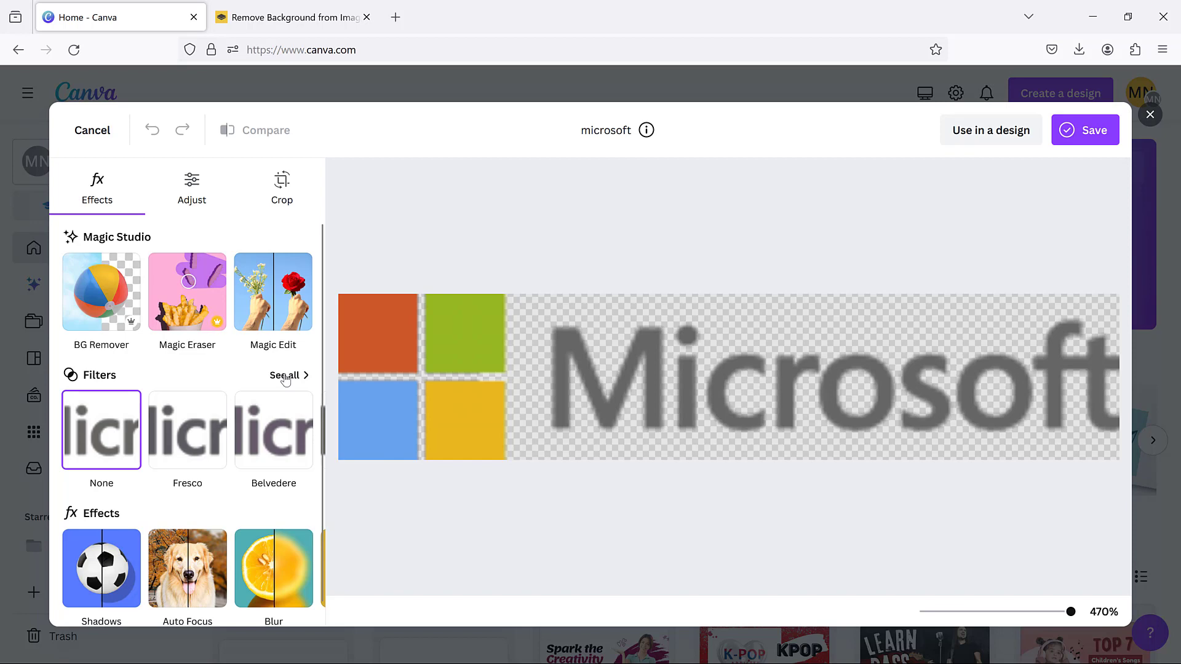
Step: Apply the Classic filter from the Mono group to the Microsoft logo and bring up its light adjustments
left_click(287, 376)
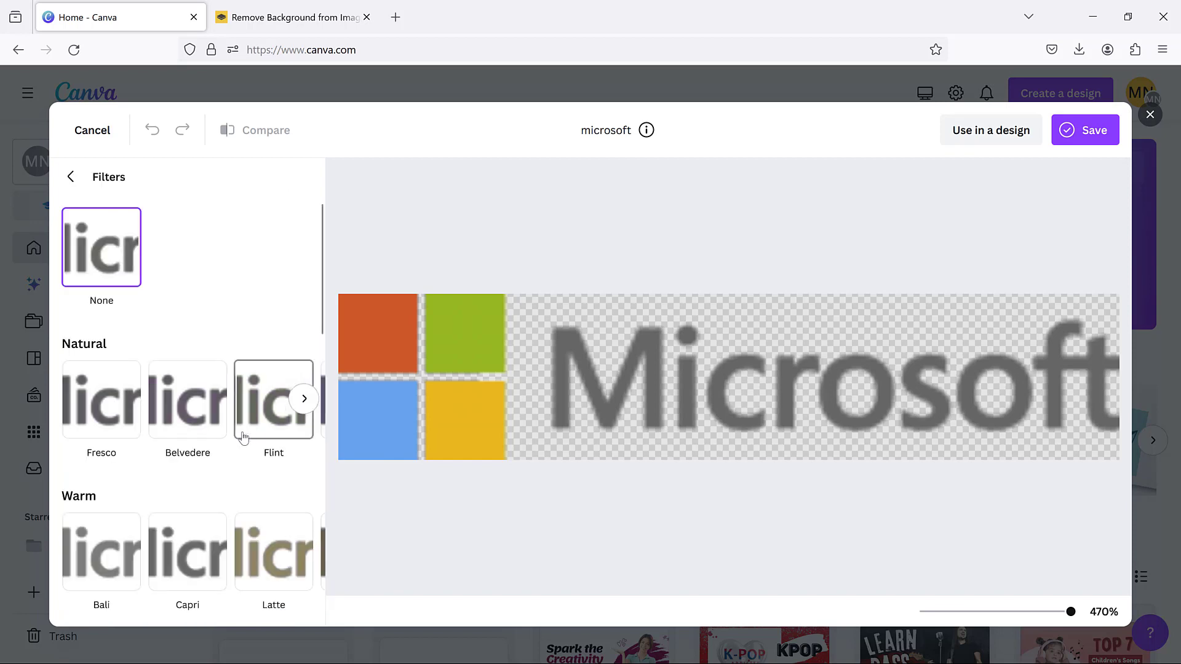
scroll(243, 436, "down", 6)
scroll(244, 437, "down", 6)
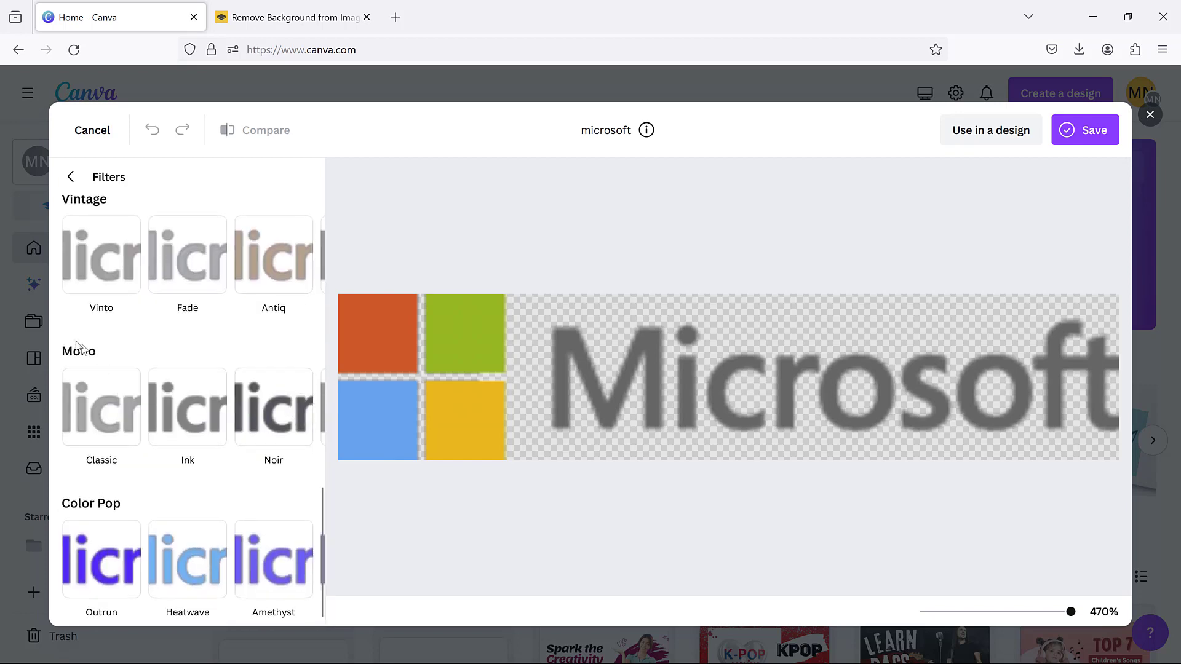
left_click(95, 414)
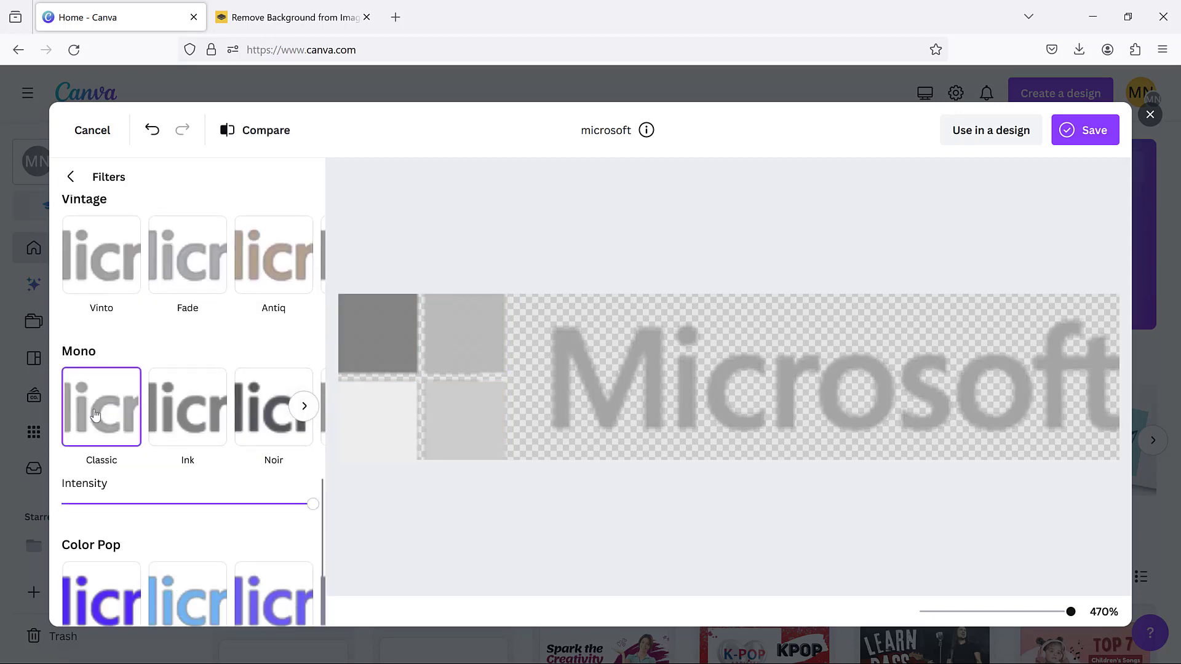
scroll(96, 414, "up", 6)
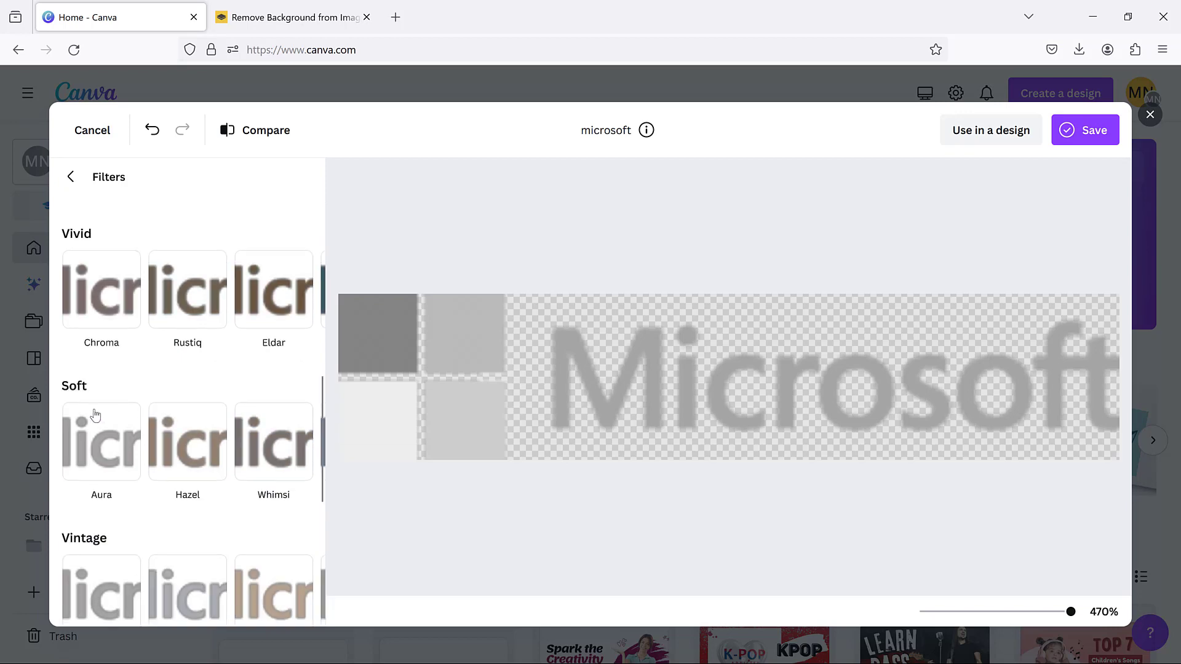
left_click(68, 178)
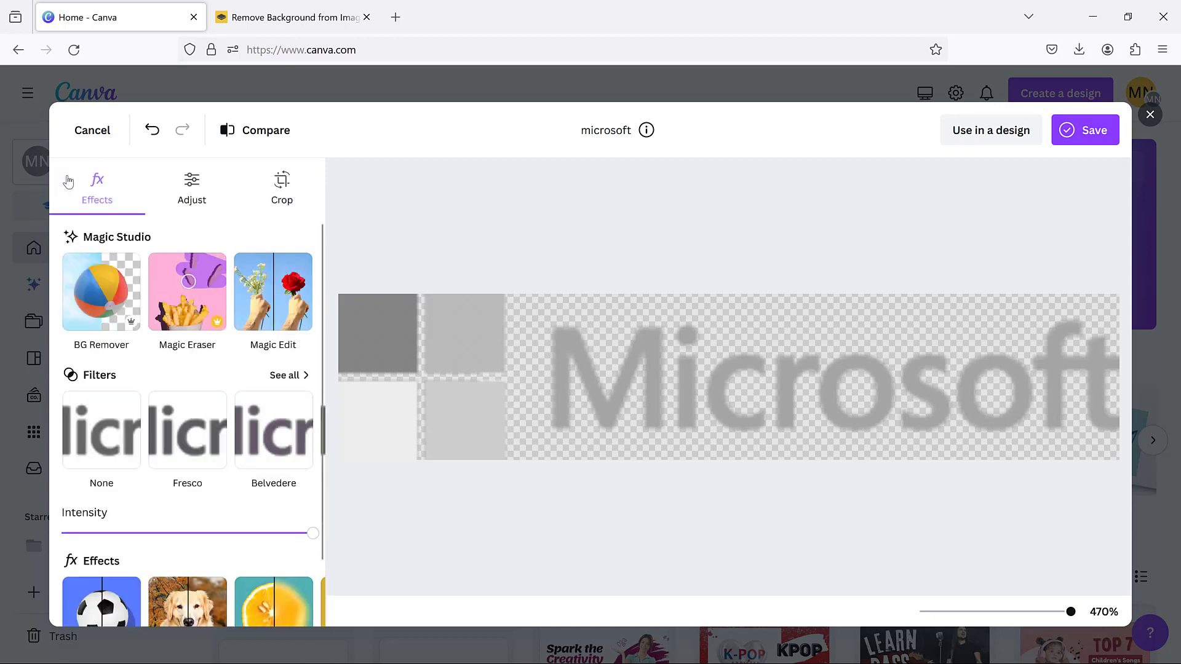
left_click(201, 204)
scroll(228, 490, "down", 3)
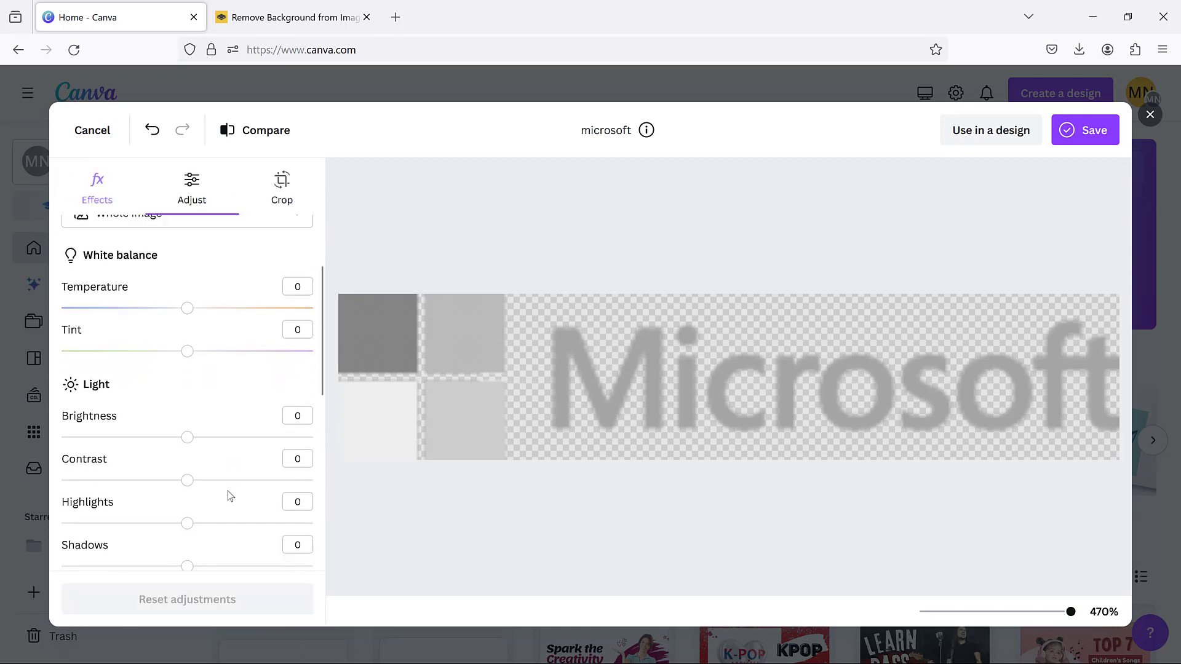
scroll(227, 491, "down", 1)
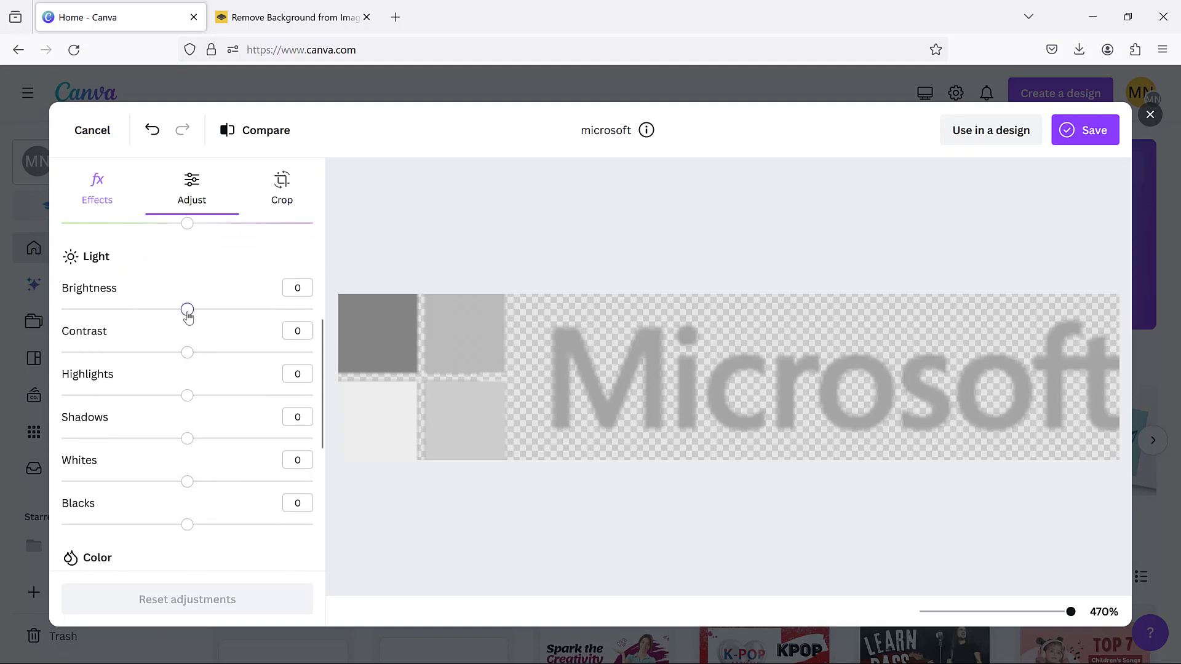
Step: Try lowering the logo's brightness to -100 and nudging the blacks, and return both to 0
left_click_drag(187, 310, 41, 313)
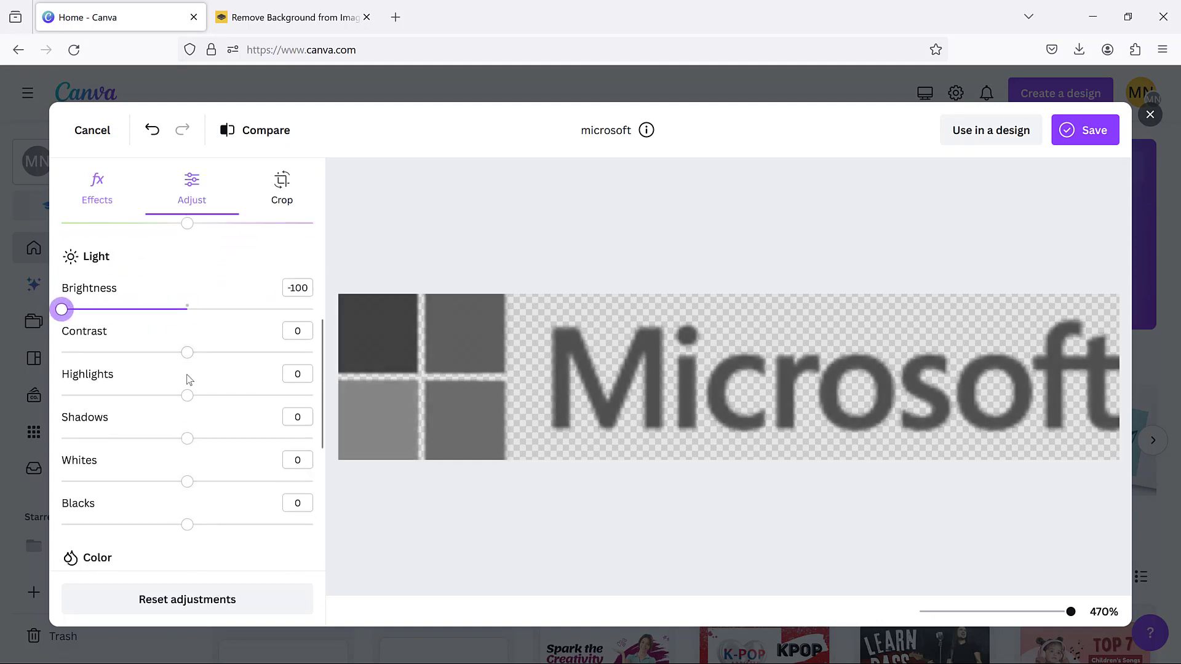
scroll(188, 380, "down", 1)
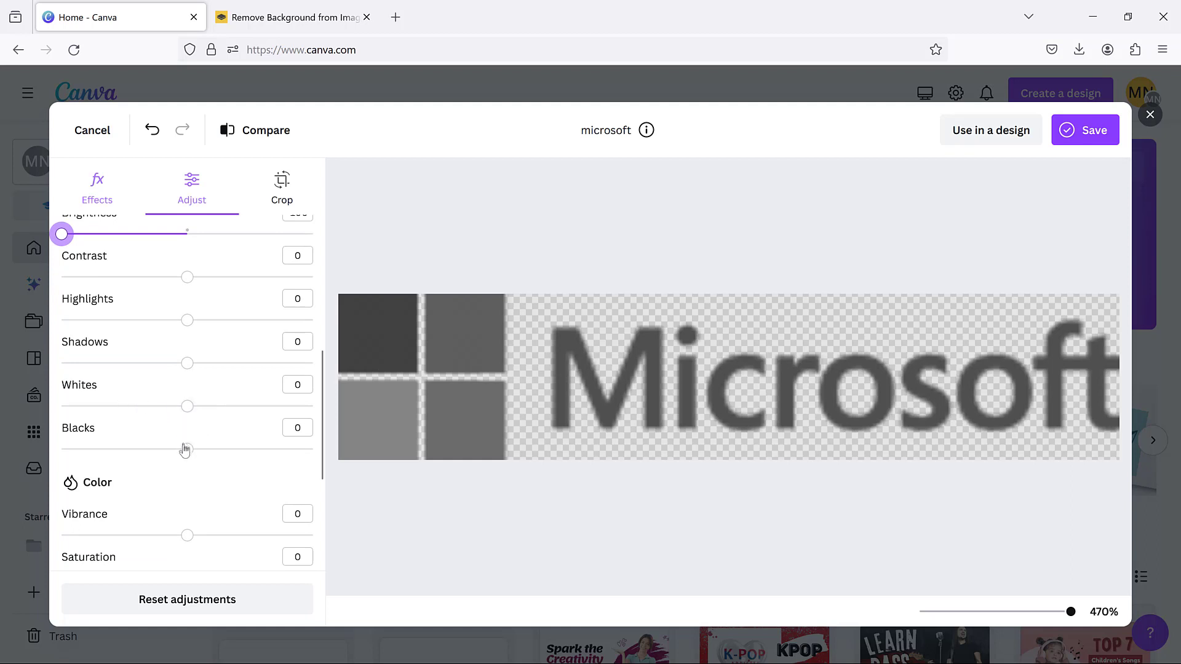
mouse_move(192, 455)
left_mouse_down()
mouse_move(339, 458)
mouse_move(58, 454)
mouse_move(322, 462)
mouse_move(168, 458)
mouse_move(251, 450)
mouse_move(189, 452)
left_mouse_up()
mouse_move(185, 452)
left_mouse_down()
mouse_move(57, 449)
mouse_move(344, 453)
mouse_move(186, 453)
left_mouse_up()
scroll(224, 388, "up", 1)
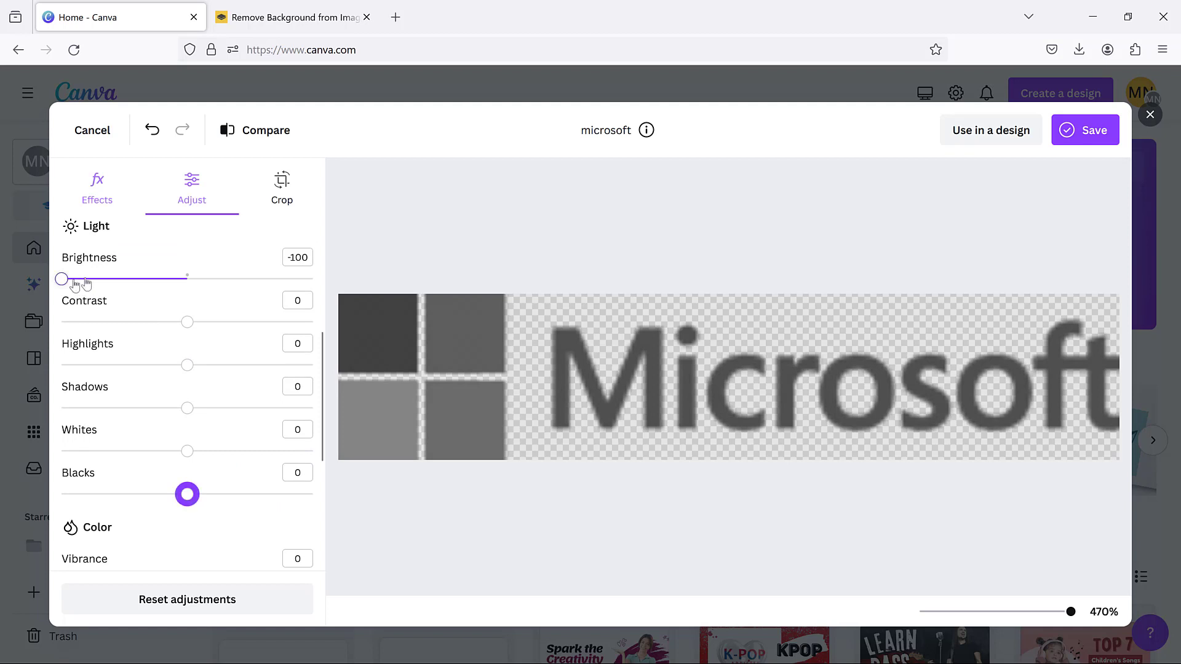
left_click_drag(62, 280, 192, 289)
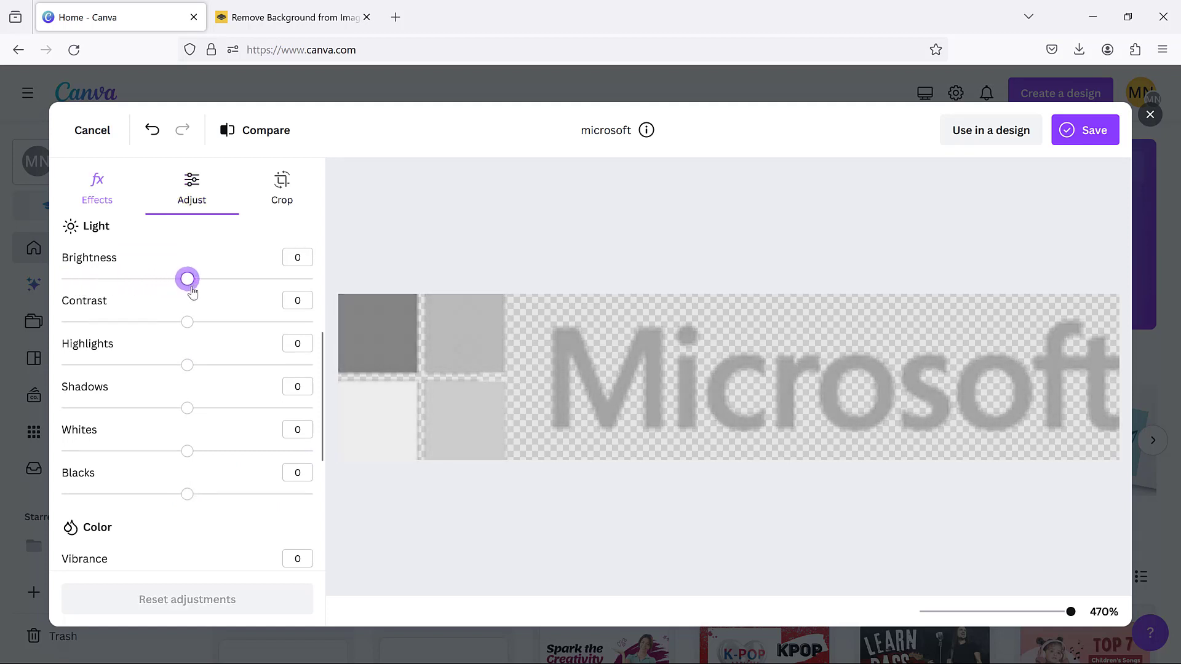
Step: Set the logo's blacks to 100 and both its brightness and whites to -100
left_click_drag(191, 498, 382, 525)
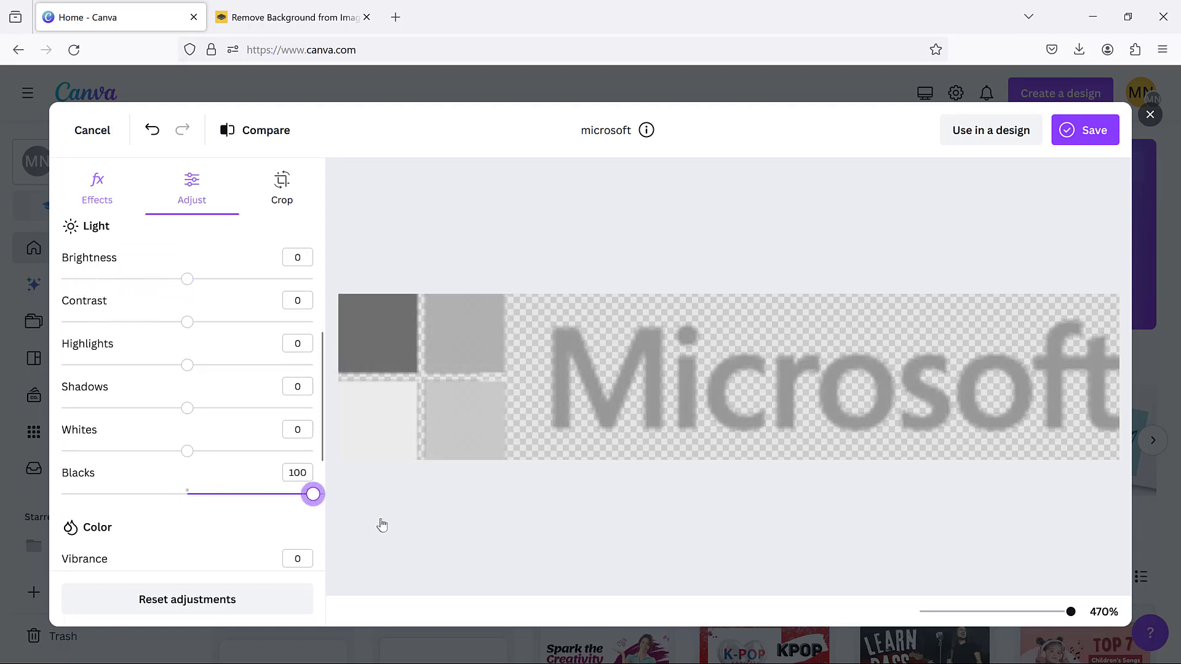
left_click_drag(304, 518, 395, 505)
left_click_drag(284, 501, 330, 499)
left_click_drag(187, 279, 38, 277)
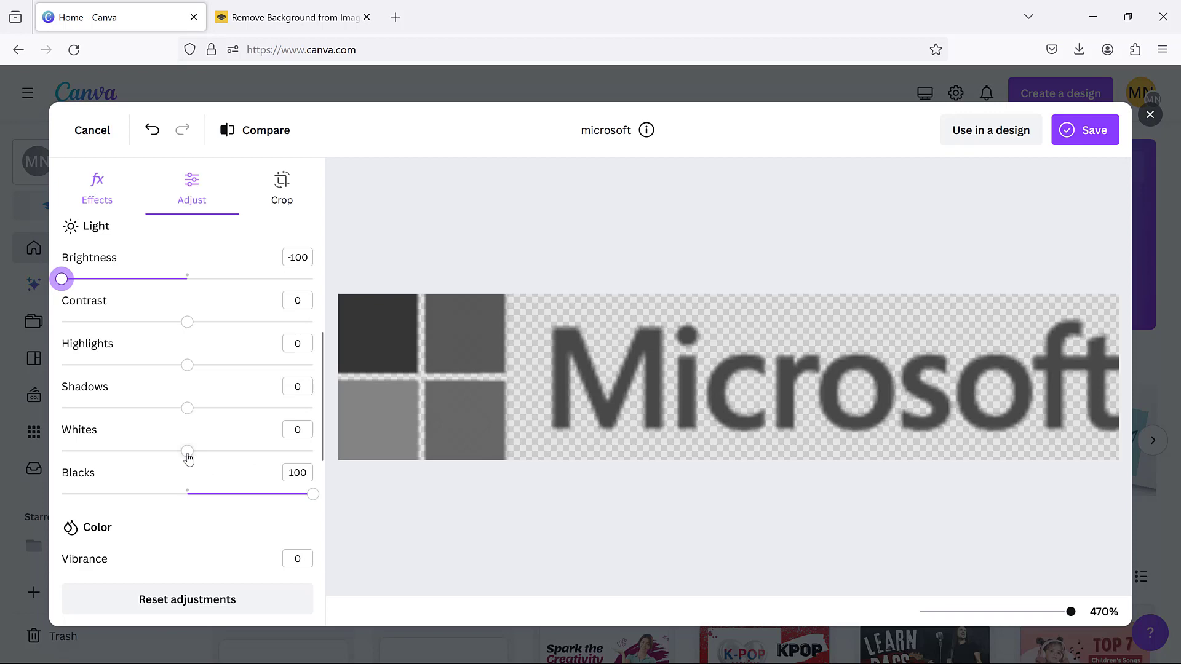
left_click_drag(188, 458, 34, 440)
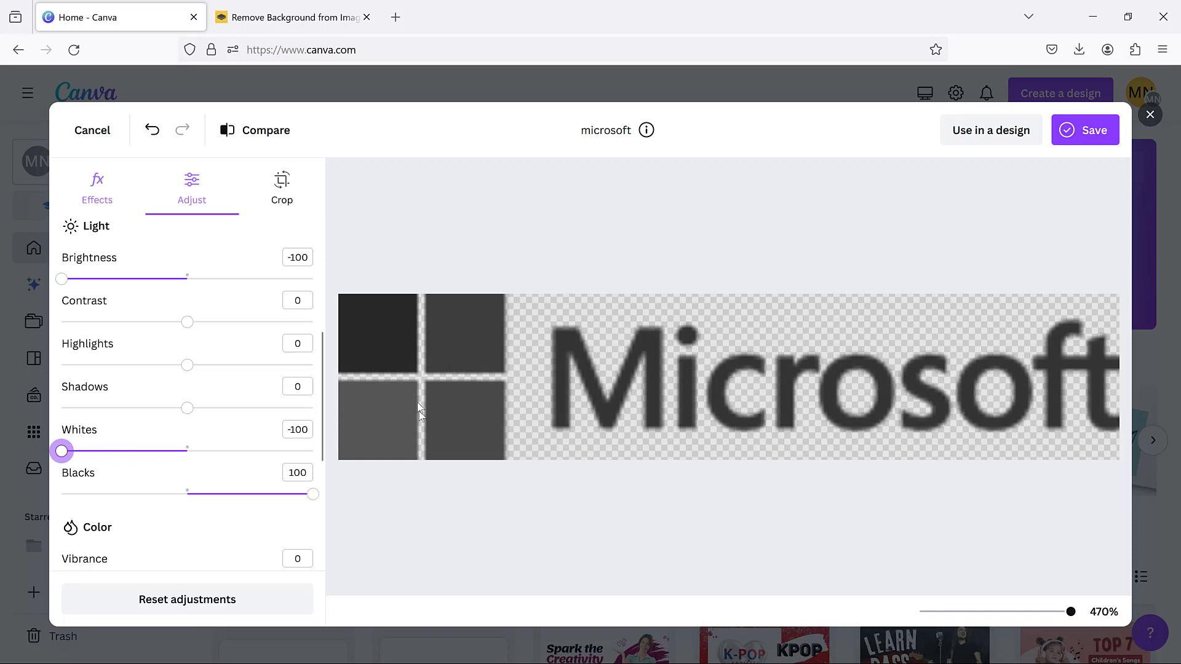
Step: Set the logo's contrast to 100 and its highlights to -100
scroll(232, 443, "up", 1)
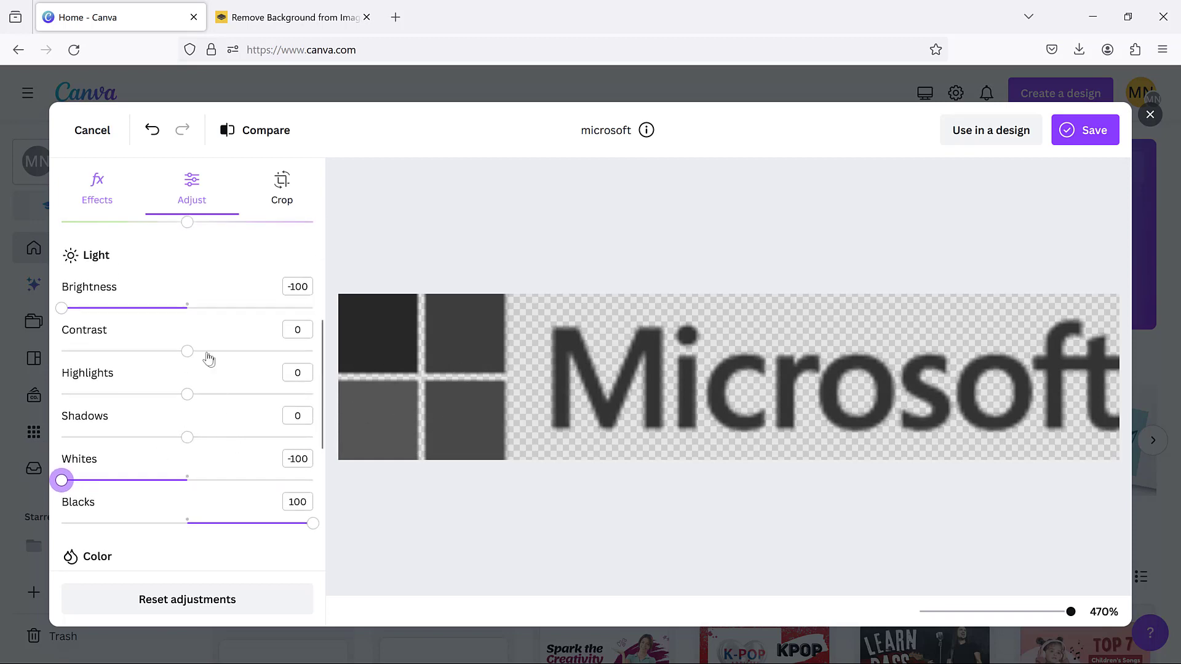
left_click_drag(192, 352, 347, 364)
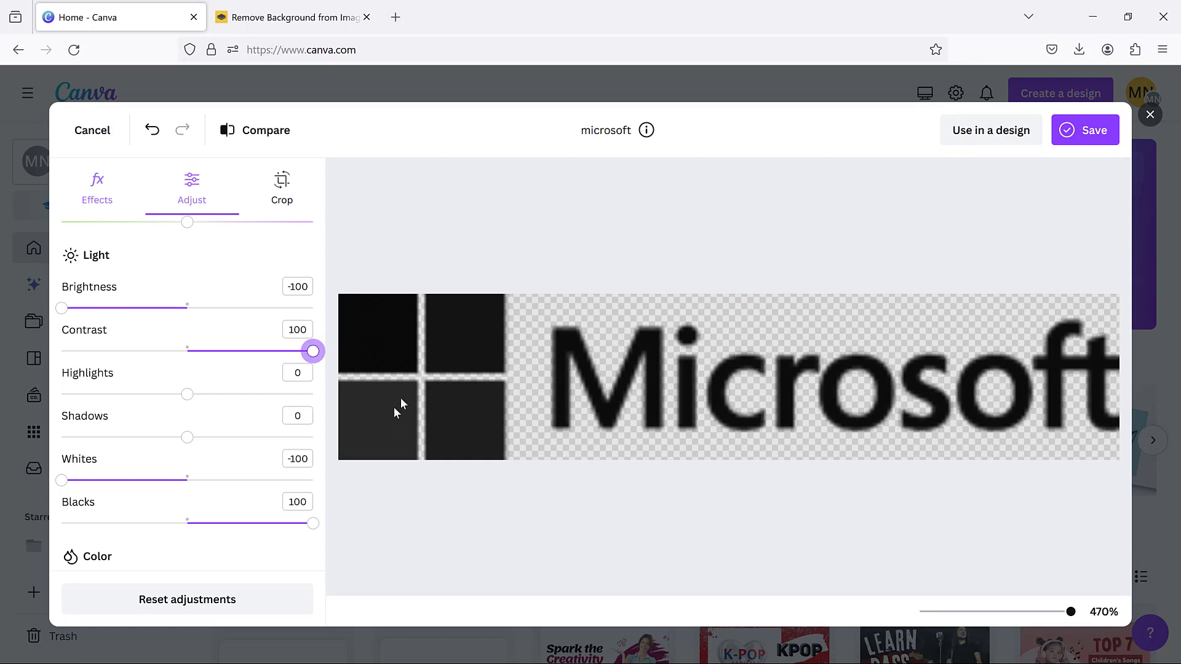
left_click_drag(313, 351, 244, 351)
left_click_drag(167, 378, 362, 342)
left_click_drag(188, 401, 30, 397)
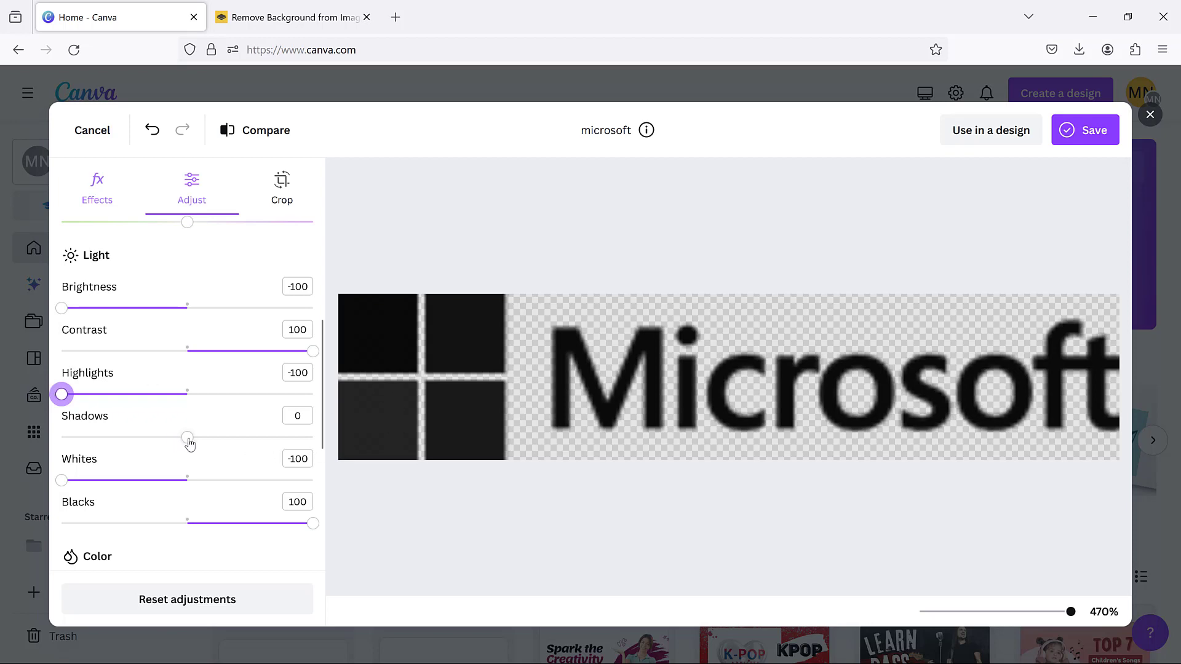
Step: Set the Microsoft logo's shadows to -100 and download the adjusted image
left_click_drag(190, 443, 17, 443)
left_click_drag(98, 436, 35, 448)
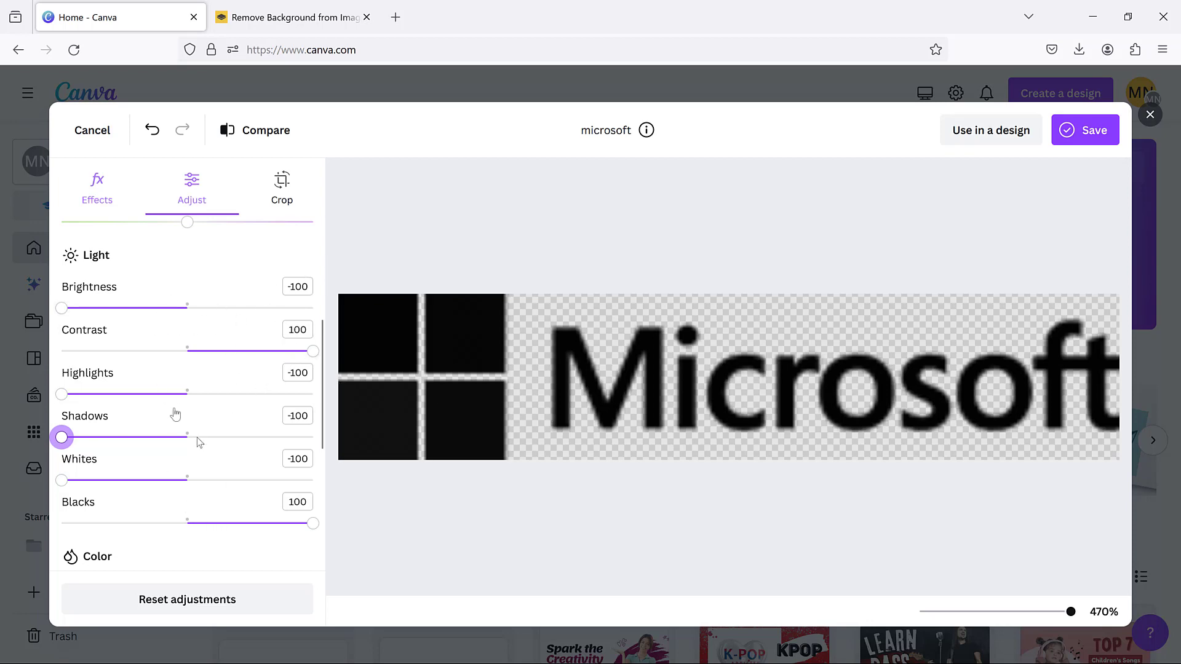
scroll(196, 438, "down", 2)
scroll(197, 437, "up", 1)
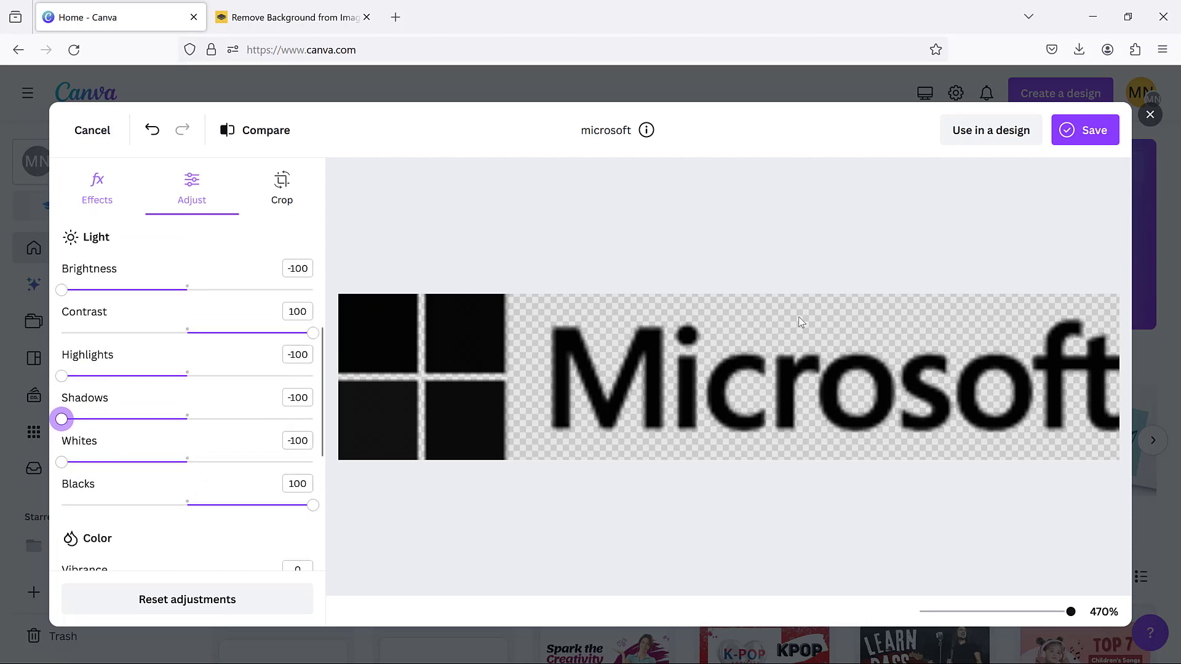
left_click(1096, 135)
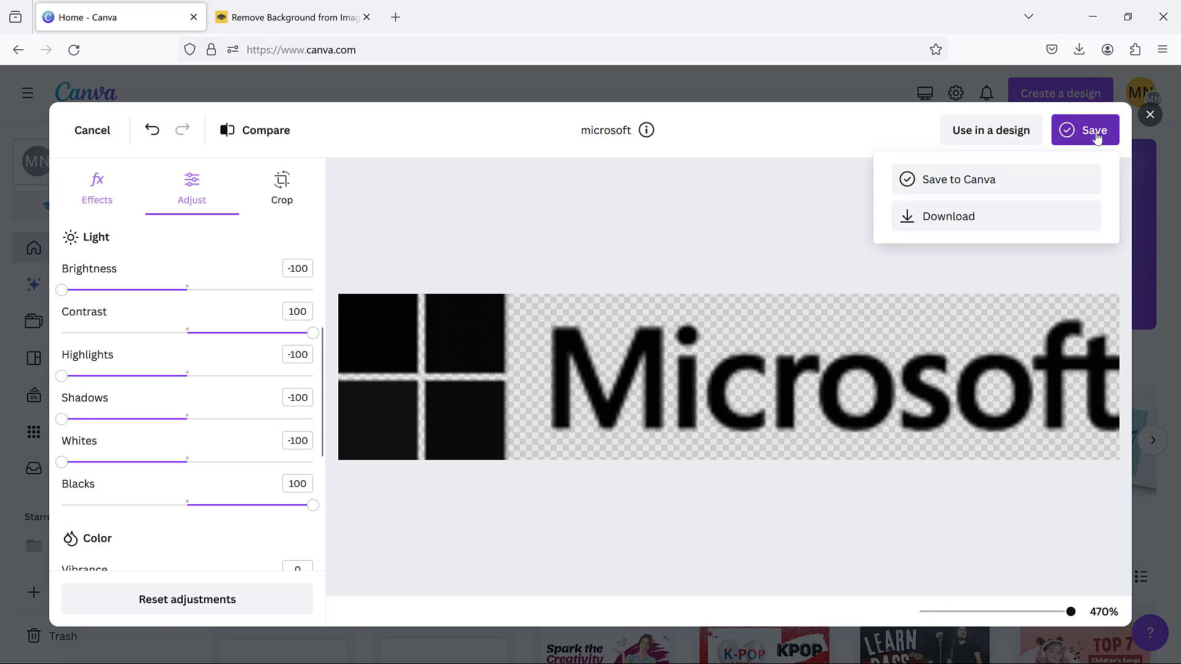
left_click(985, 225)
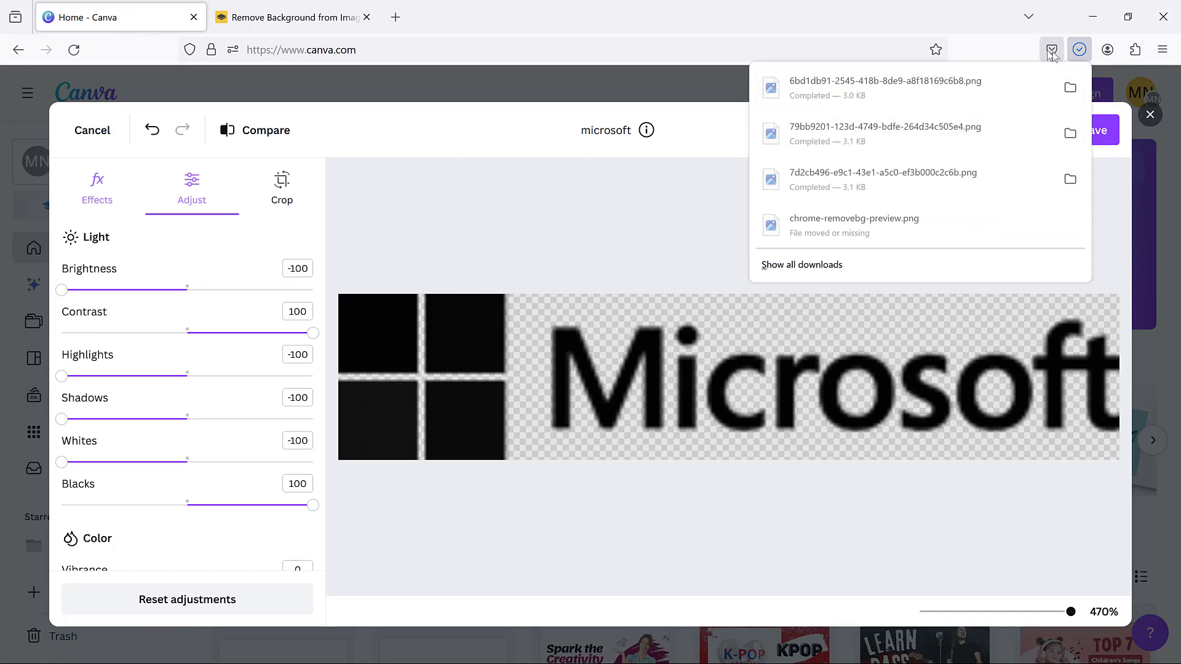
Step: Locate the newest downloaded PNG in its folder, inspect the logo up close in the Photos viewer, and close the viewer
left_click(1070, 88)
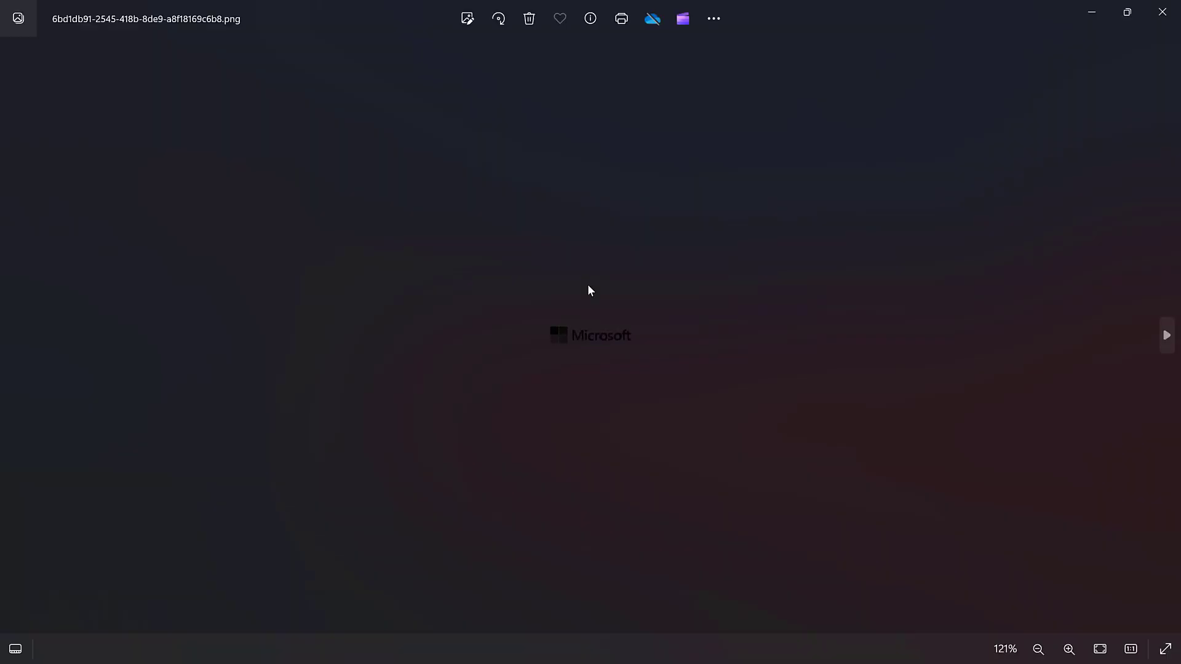
scroll(588, 284, "up", 11)
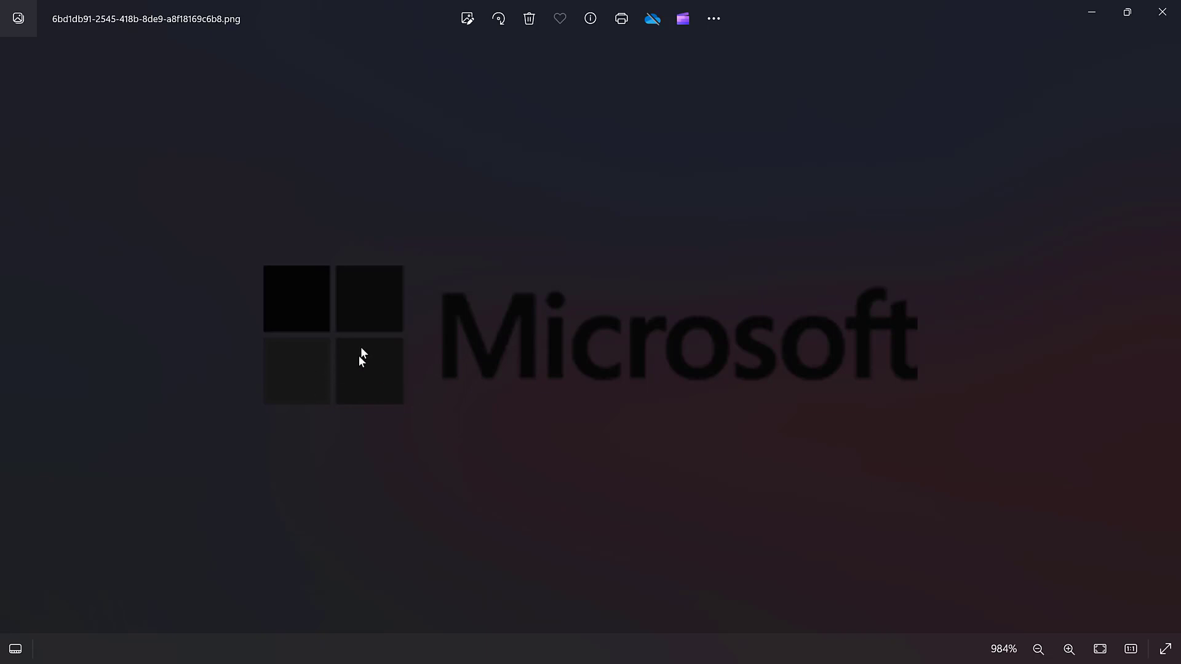
scroll(564, 260, "down", 3)
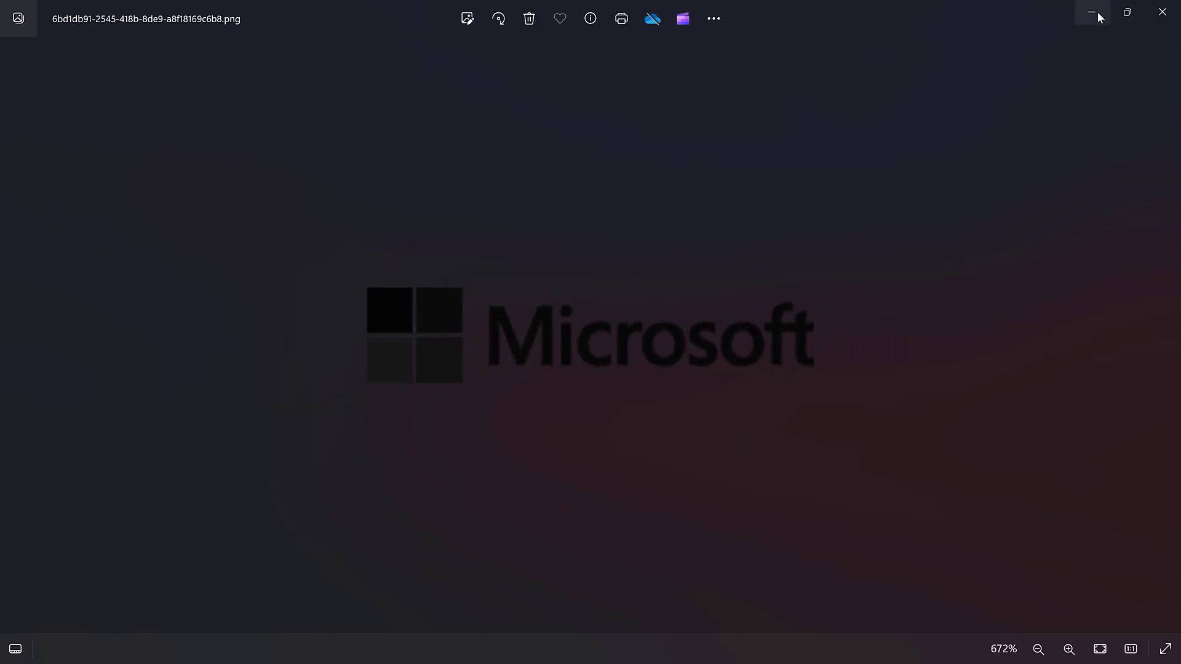
left_click(1162, 12)
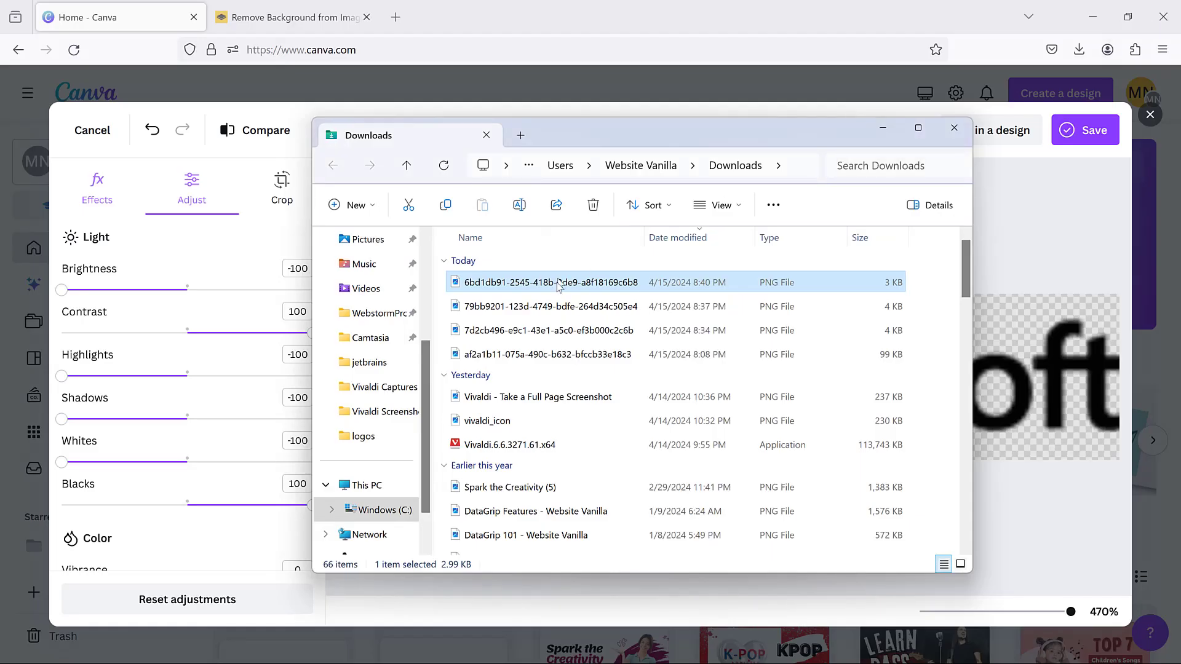
Step: Open the newest downloaded logo PNG in Paint to inspect it enlarged, and close both Paint and the Downloads folder
right_click(559, 287)
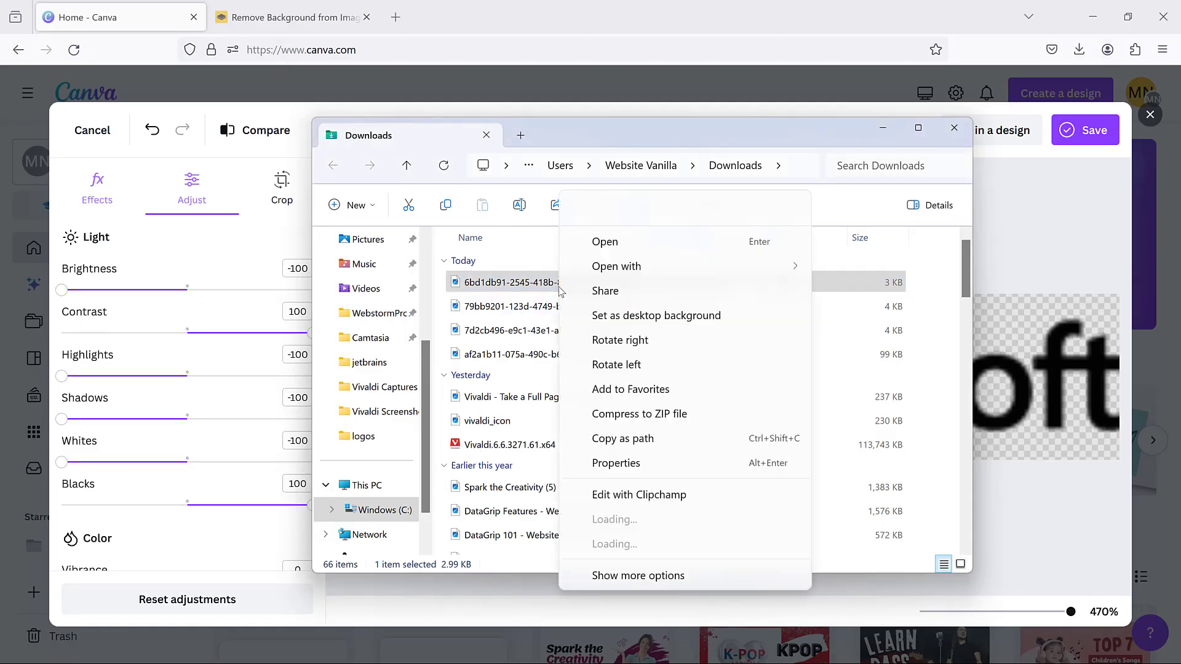
mouse_move(637, 271)
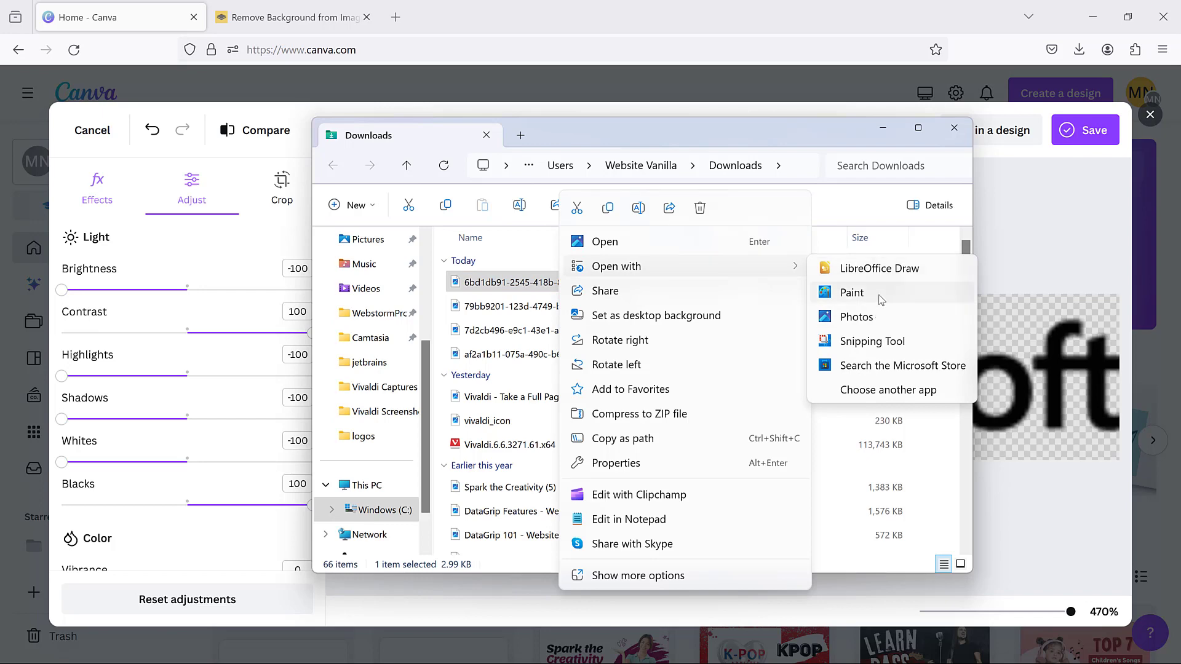
left_click(880, 295)
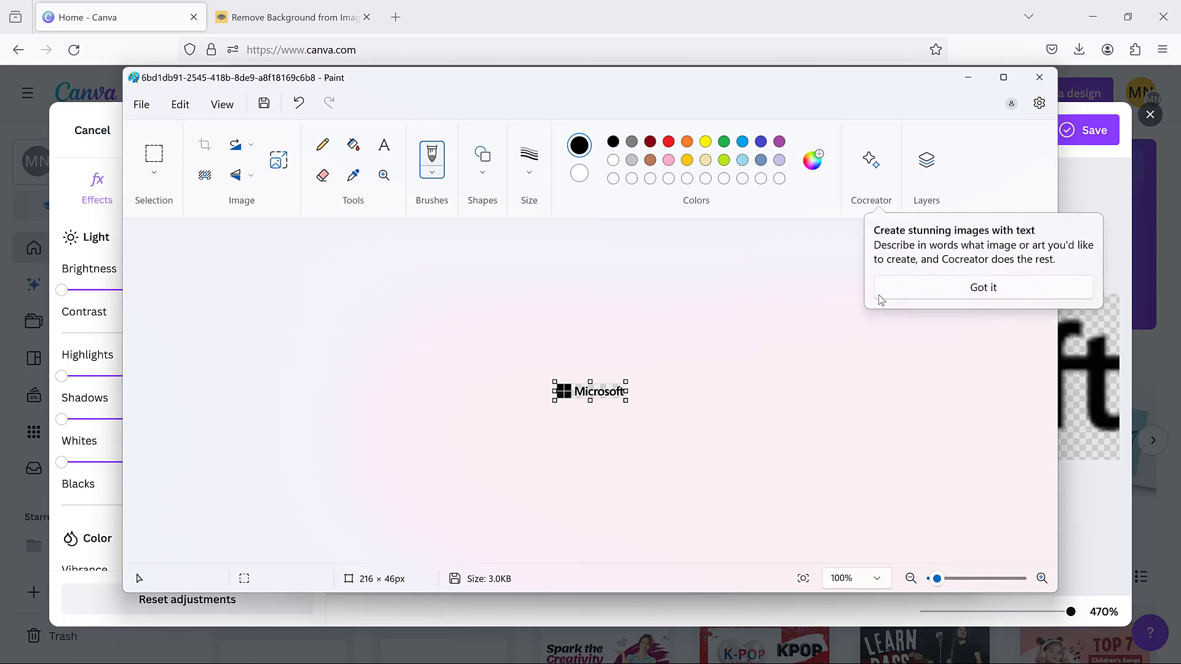
scroll(881, 300, "up", 8)
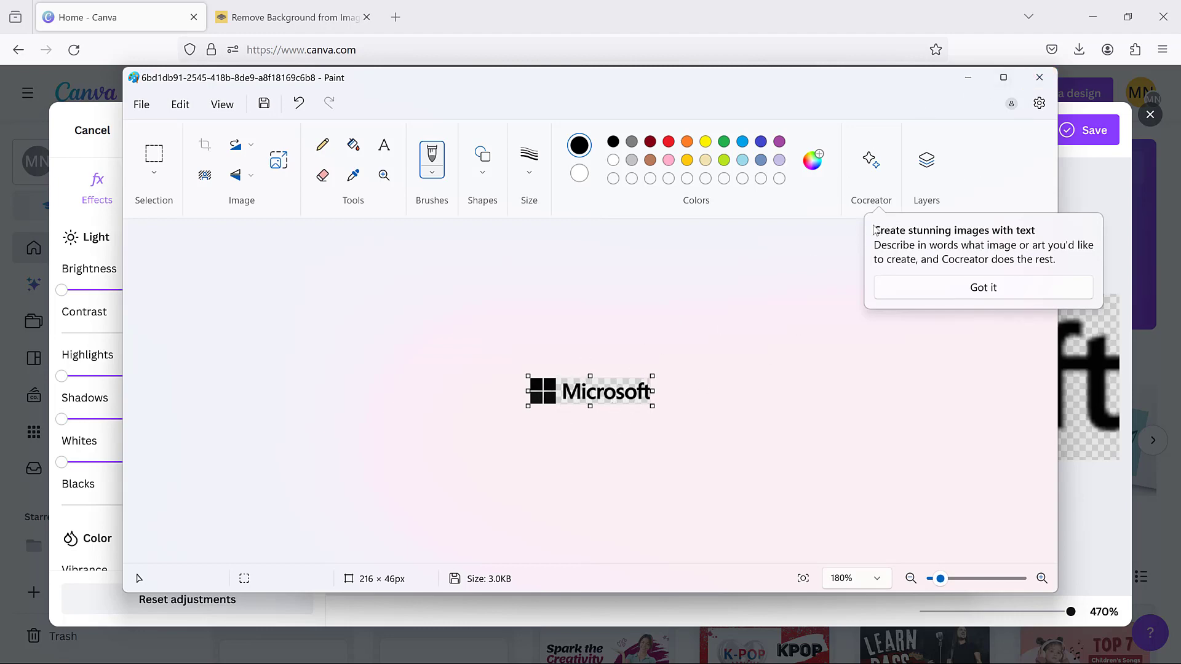
left_click(1039, 78)
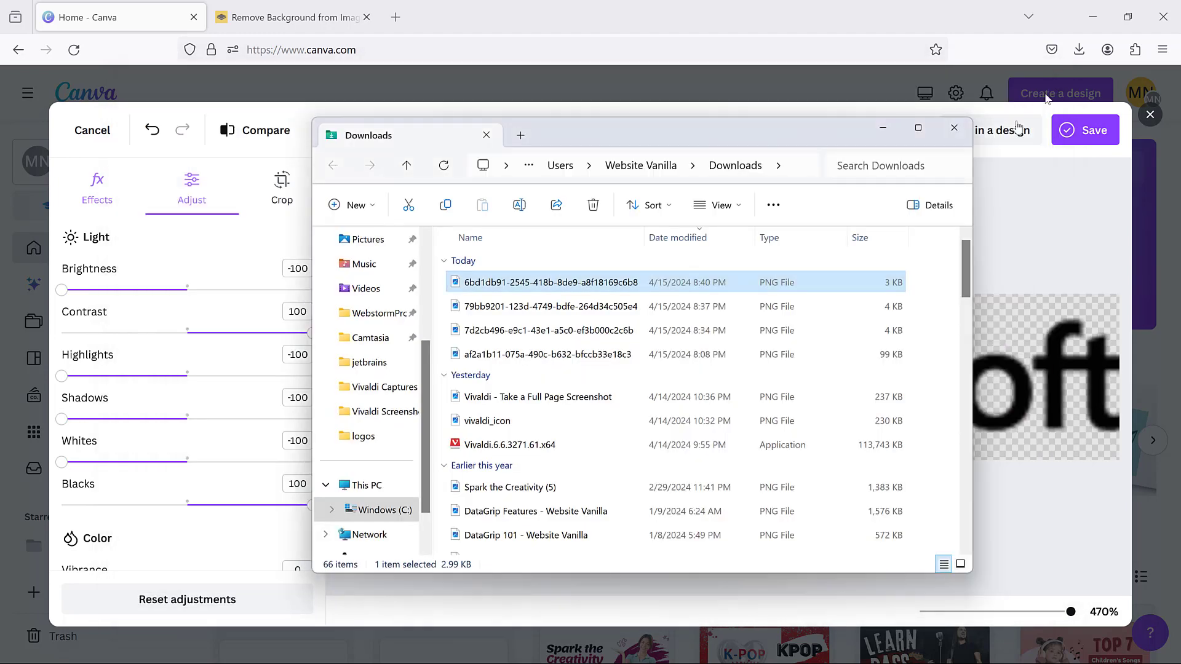
left_click(954, 128)
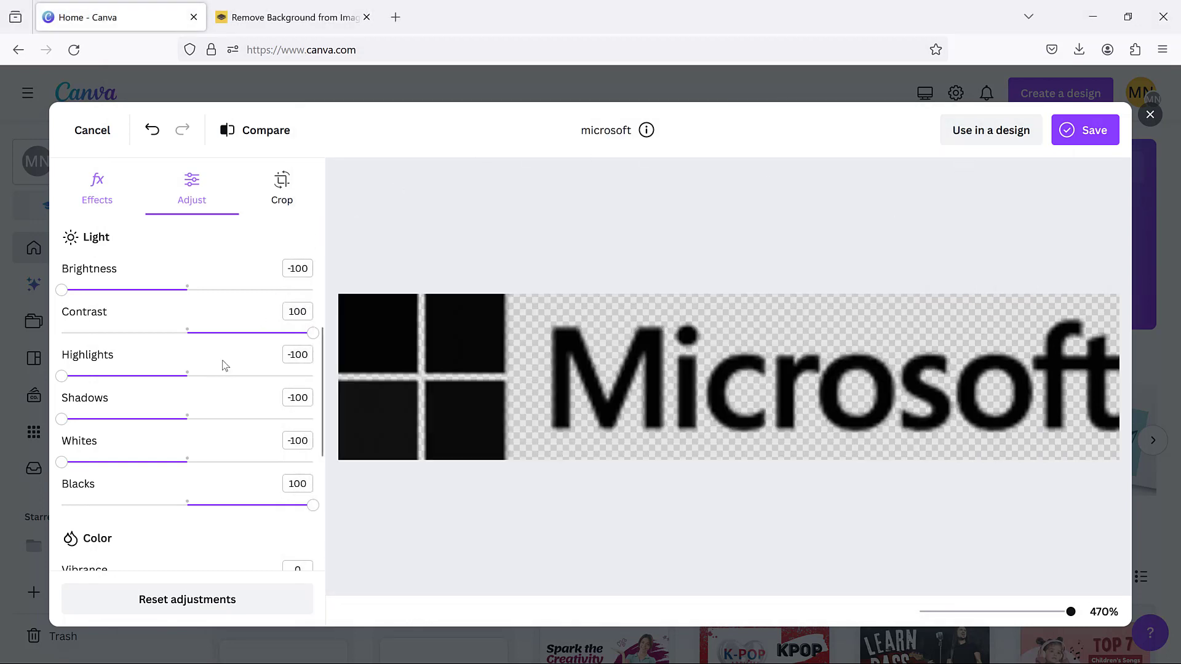
scroll(225, 366, "down", 5)
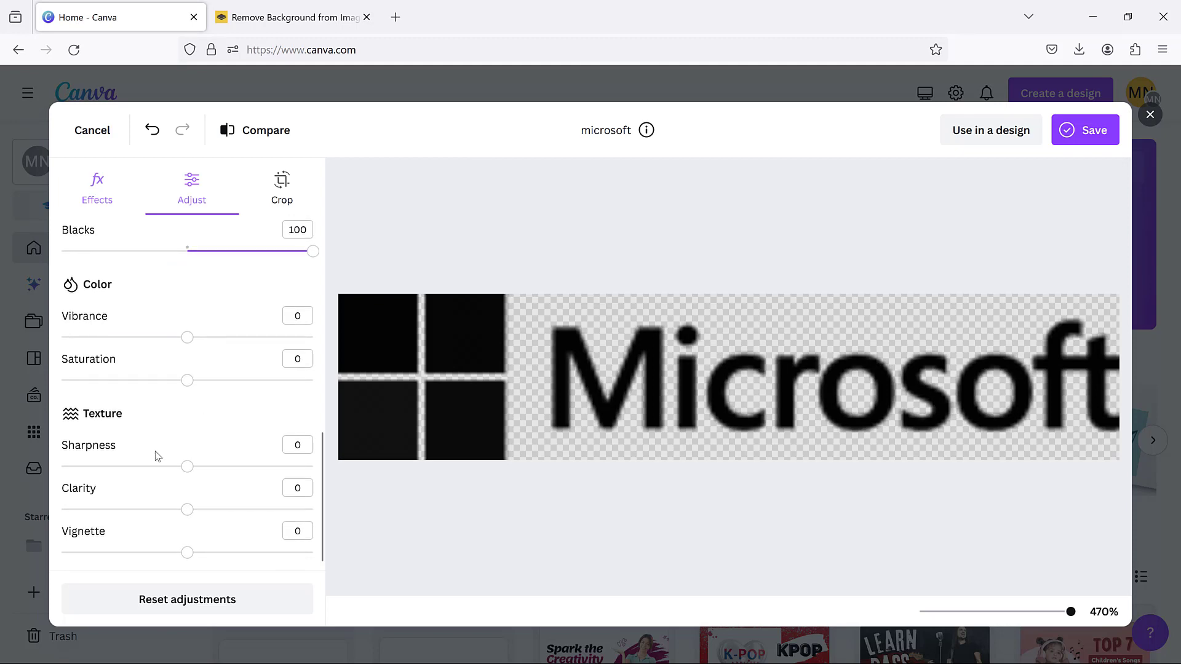
scroll(155, 455, "up", 3)
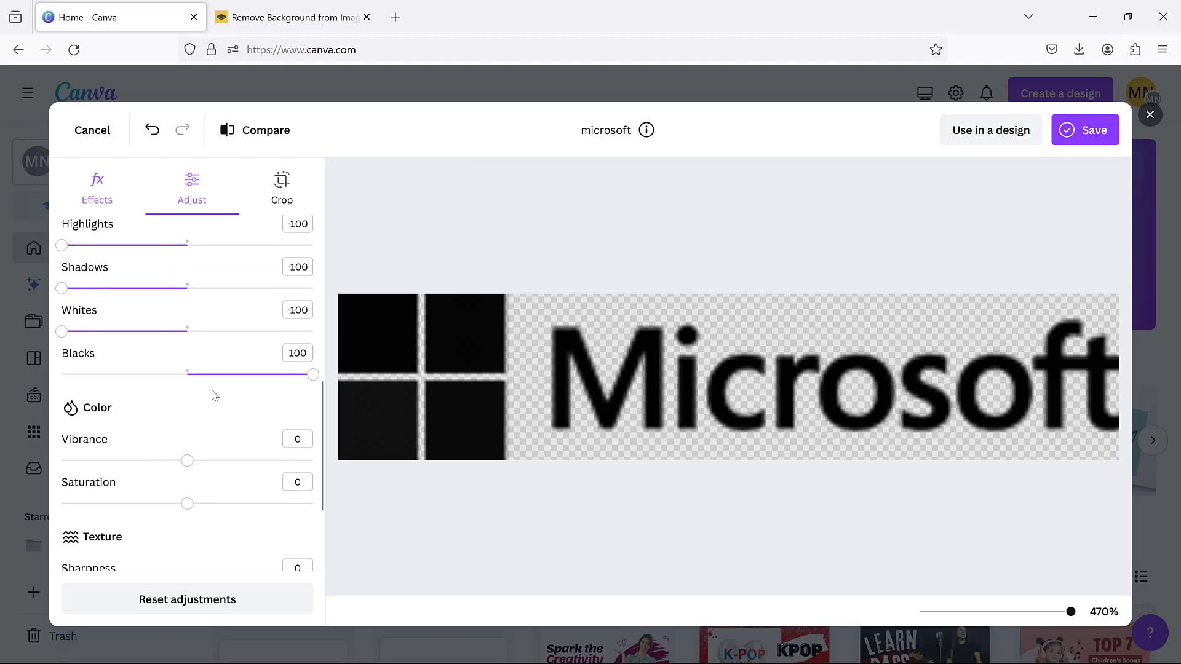
scroll(214, 396, "up", 3)
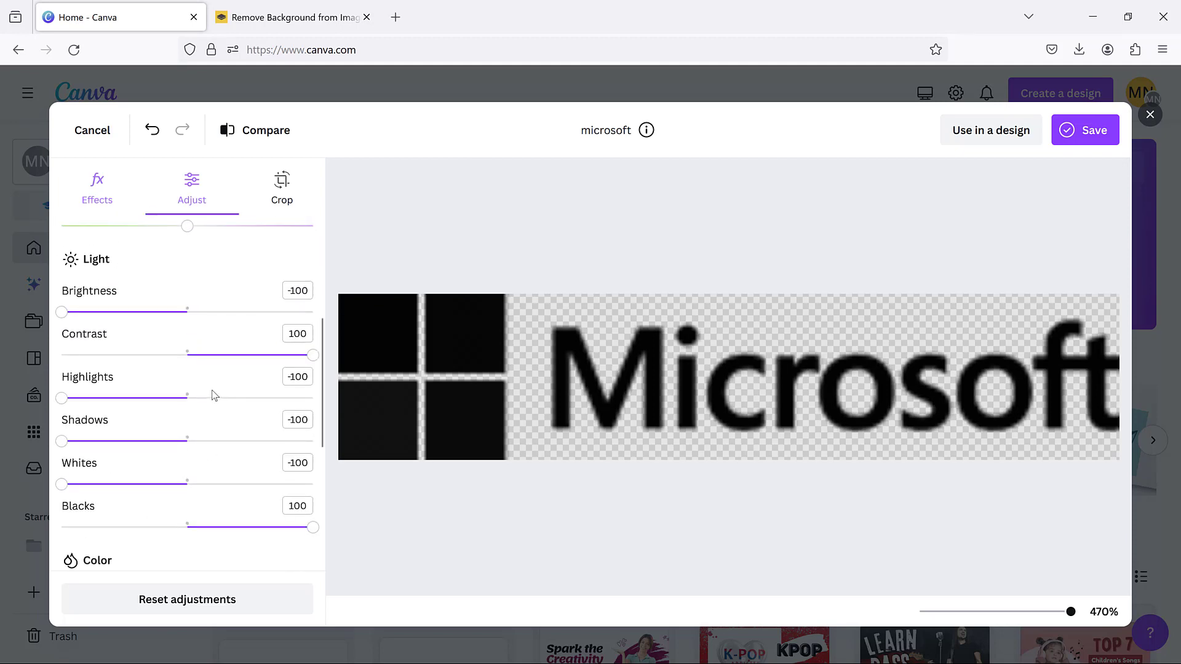